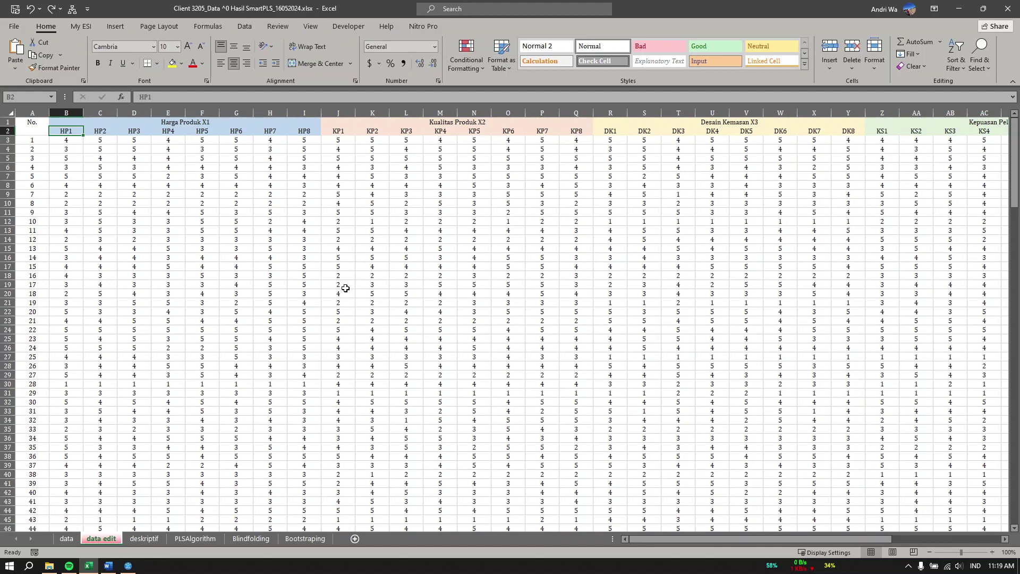
- Copy the range from the HP1 header through the last KL8 response on the data edit sheet
click(282, 237)
click(68, 132)
key(ctrl+shift+Right)
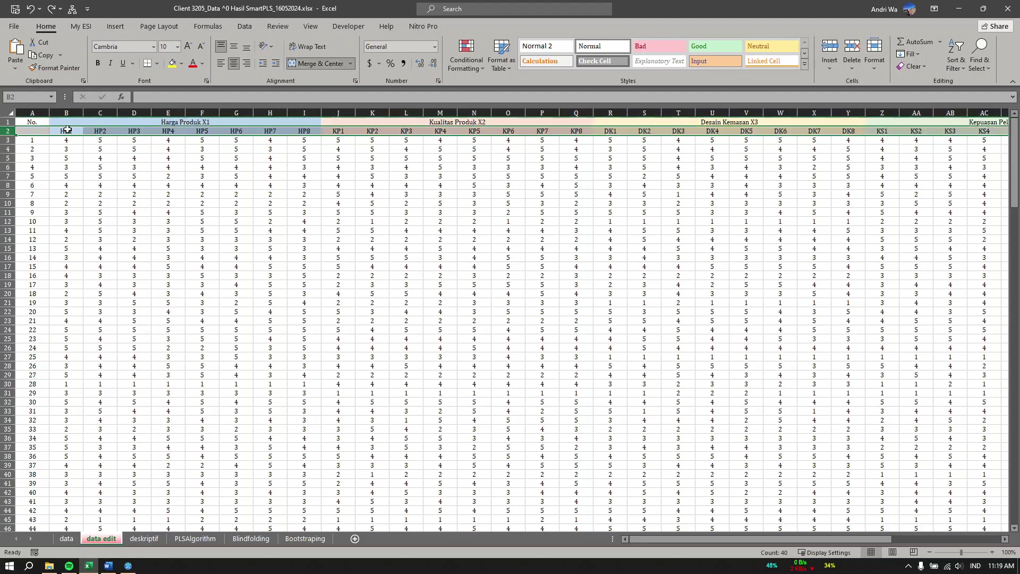
click(68, 128)
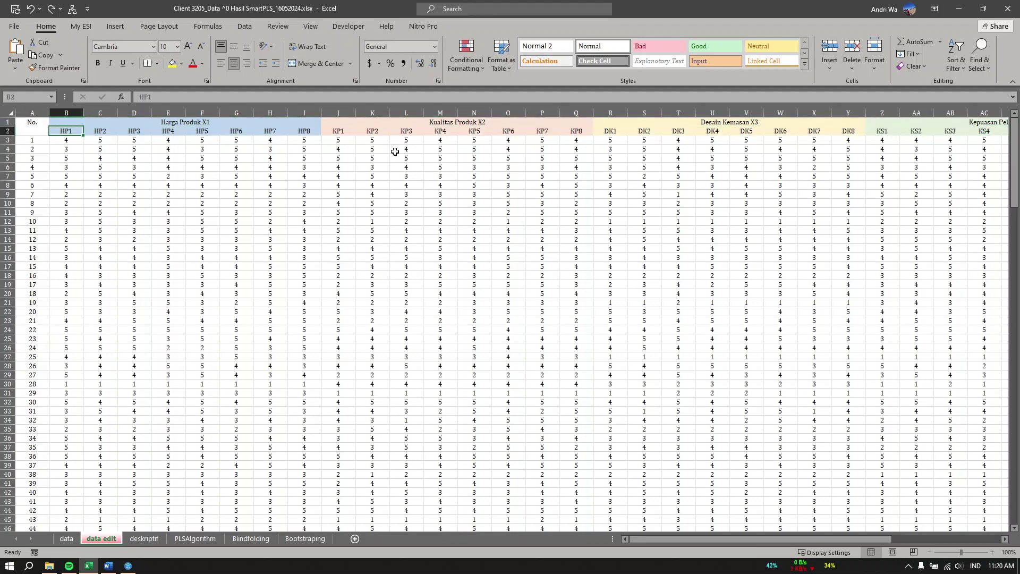
scroll(691, 196, right, 5)
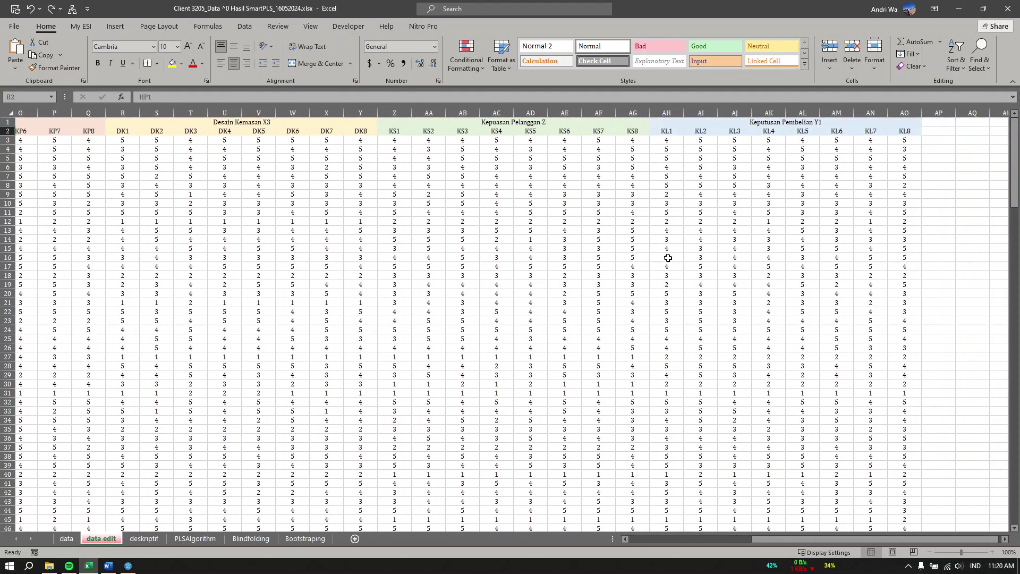
scroll(839, 180, down, 20)
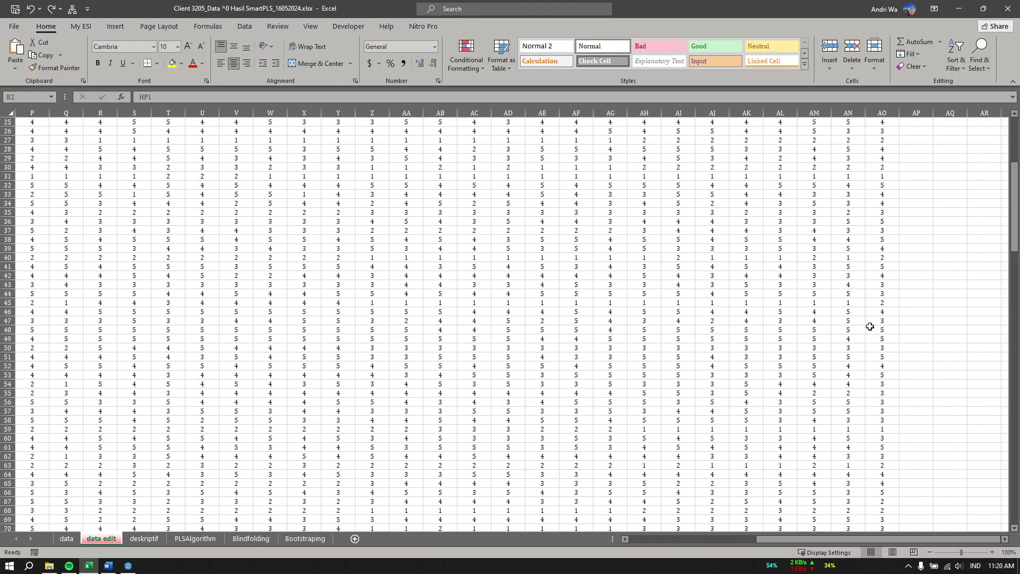
scroll(887, 460, down, 13)
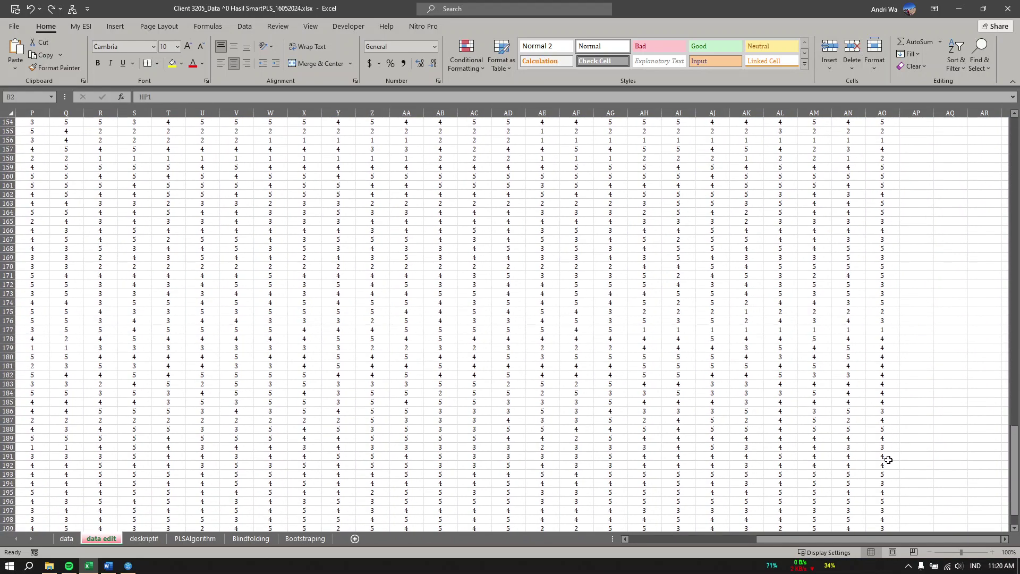
shift+click(879, 418)
scroll(879, 415, up, 20)
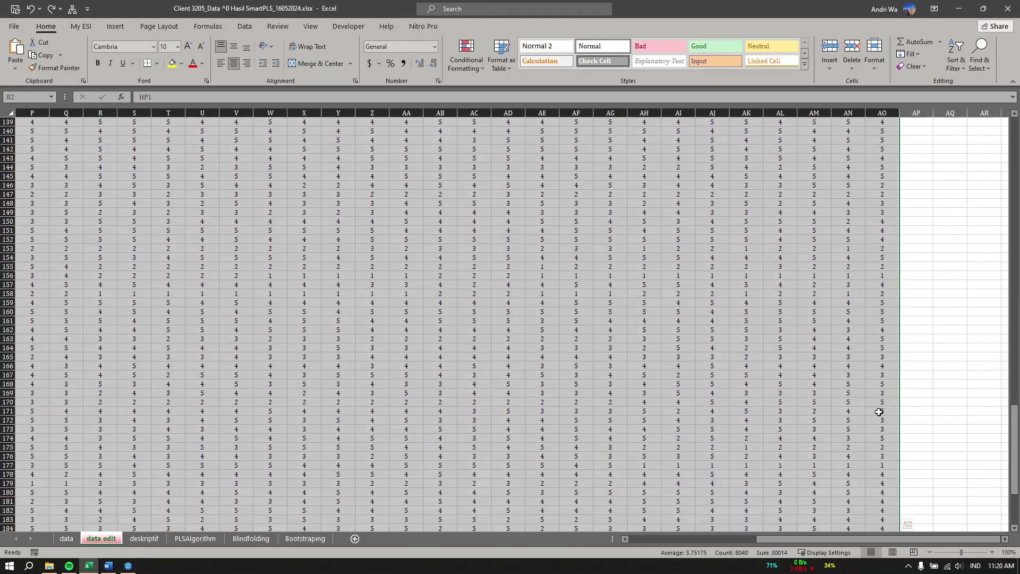
scroll(879, 409, up, 1)
scroll(729, 350, left, 8)
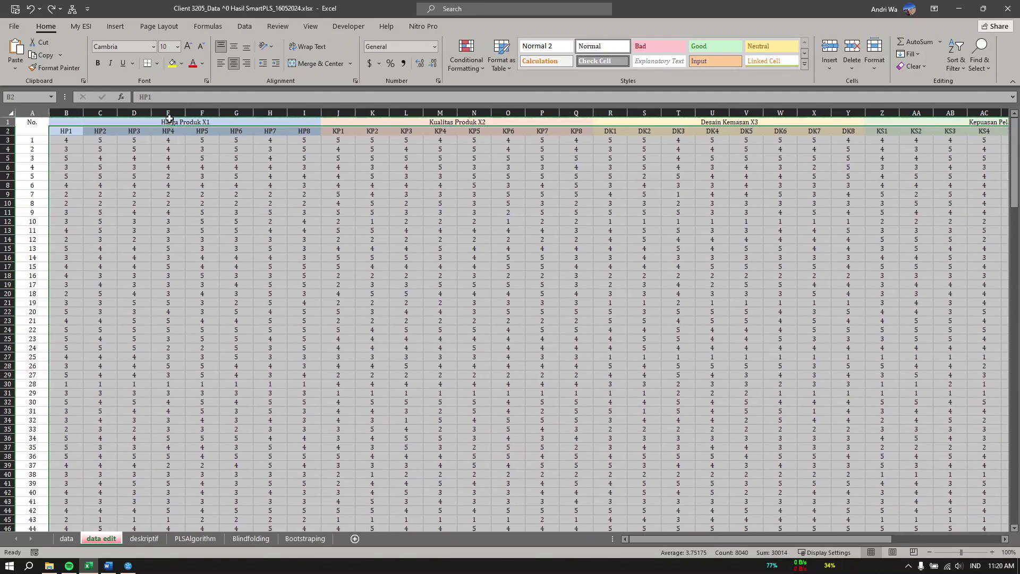
right_click(144, 179)
click(159, 194)
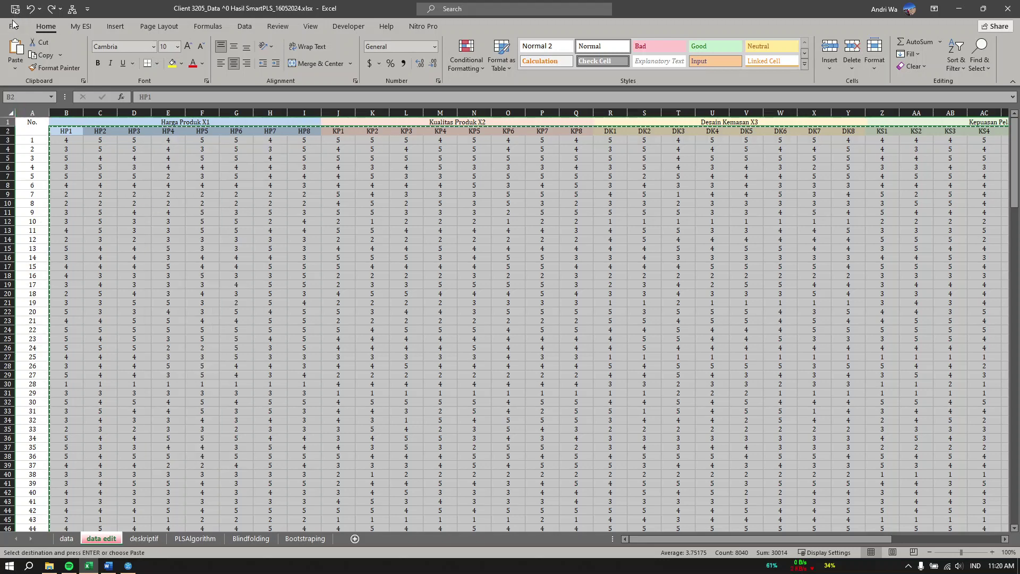
- Create a blank workbook and paste the copied indicator data as values starting at cell A1
click(13, 26)
click(133, 121)
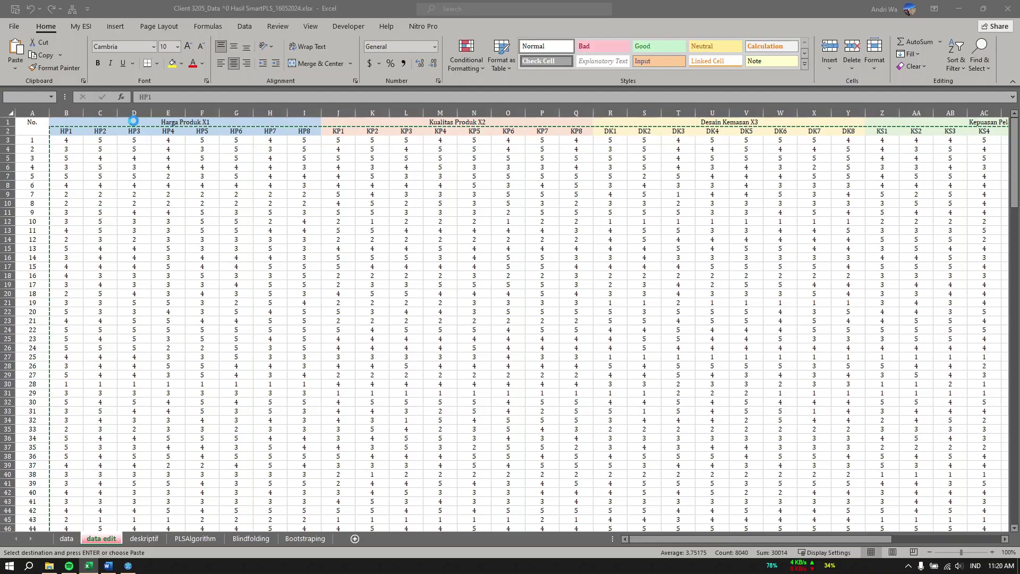
right_click(29, 122)
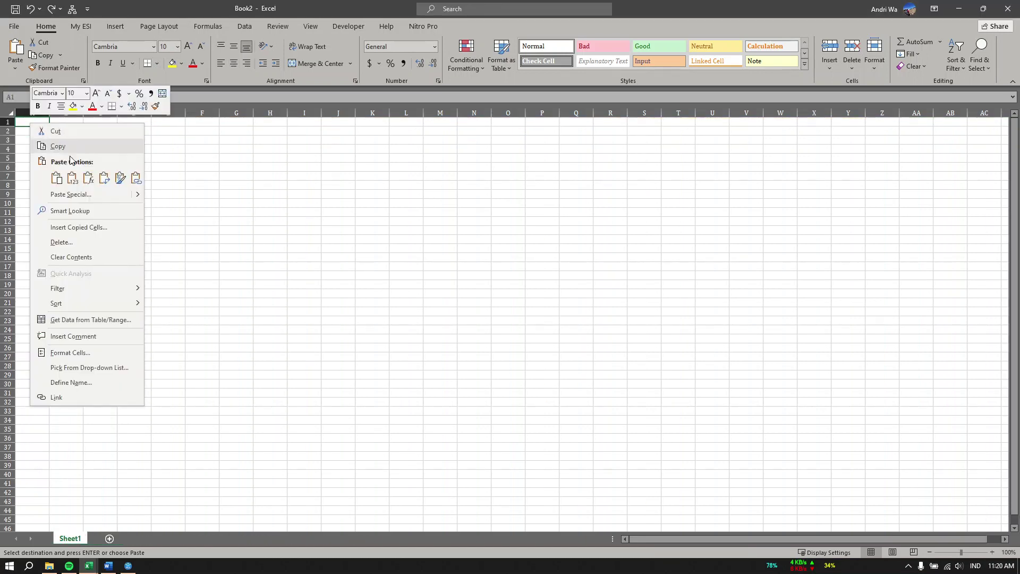
click(85, 177)
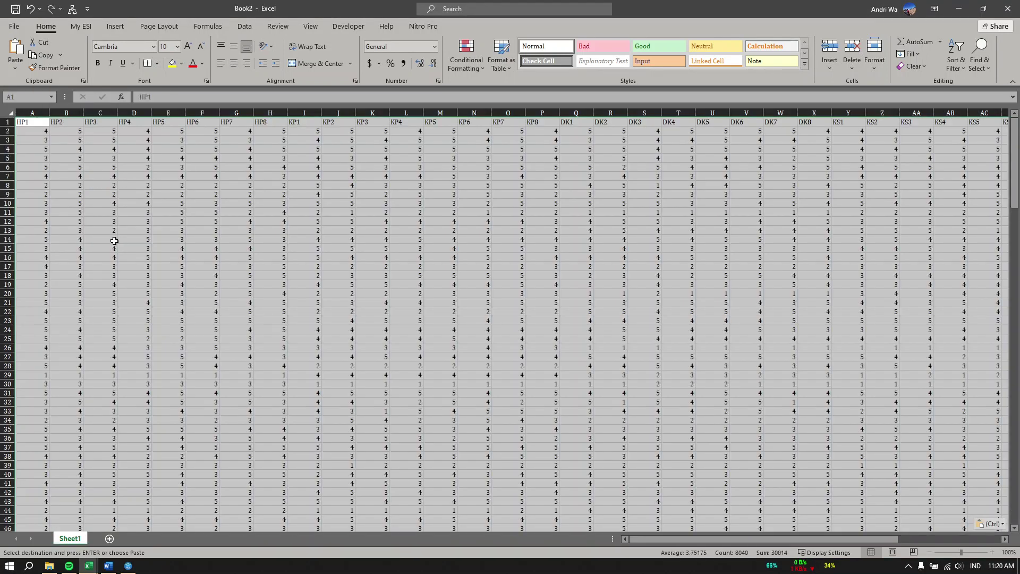
- Try to save the new workbook as data CSV in CSV UTF-8 (Comma delimited) format, and close it without saving
click(14, 26)
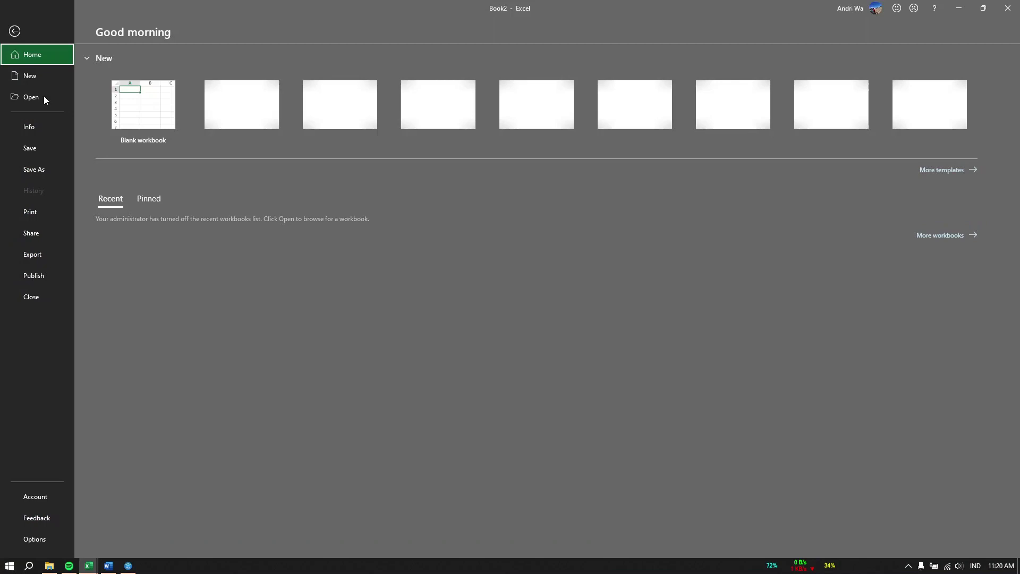
click(55, 173)
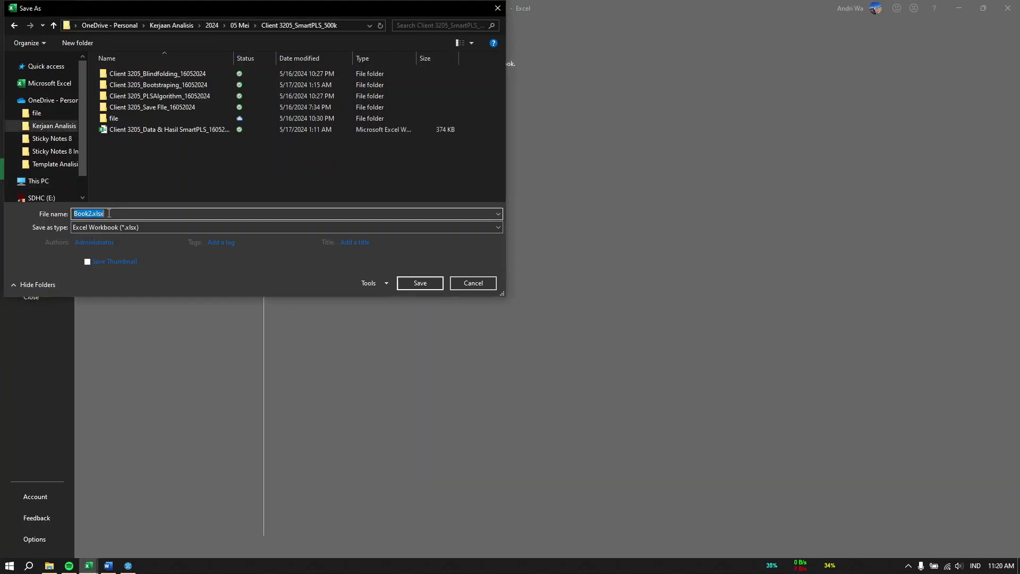
key(BackSpace)
click(94, 226)
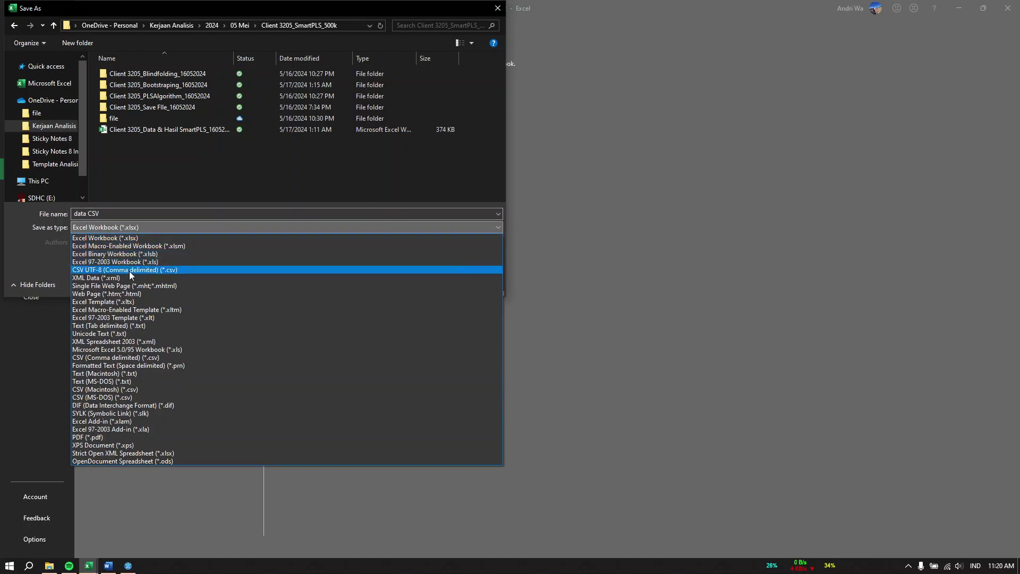
click(82, 271)
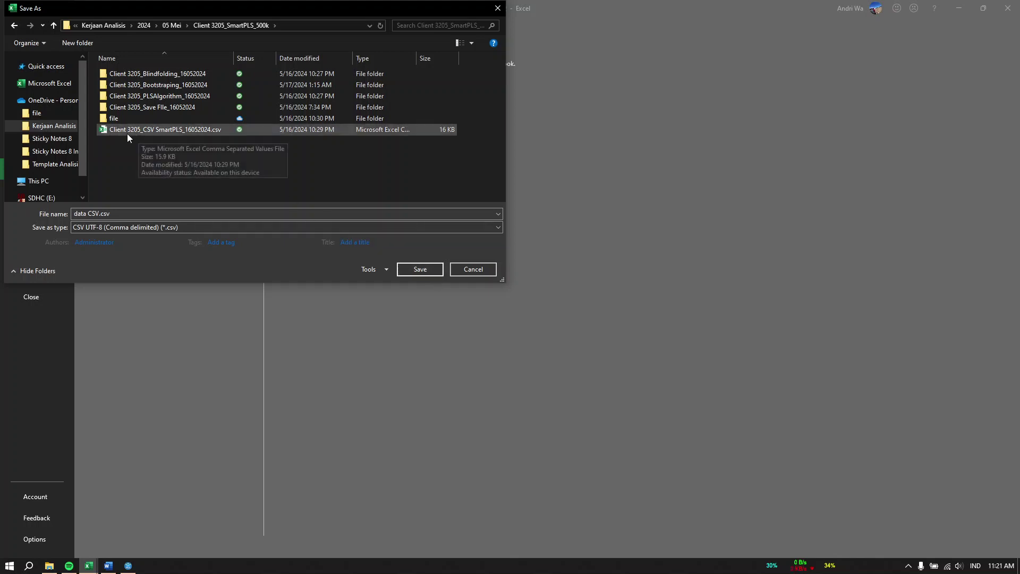
click(473, 268)
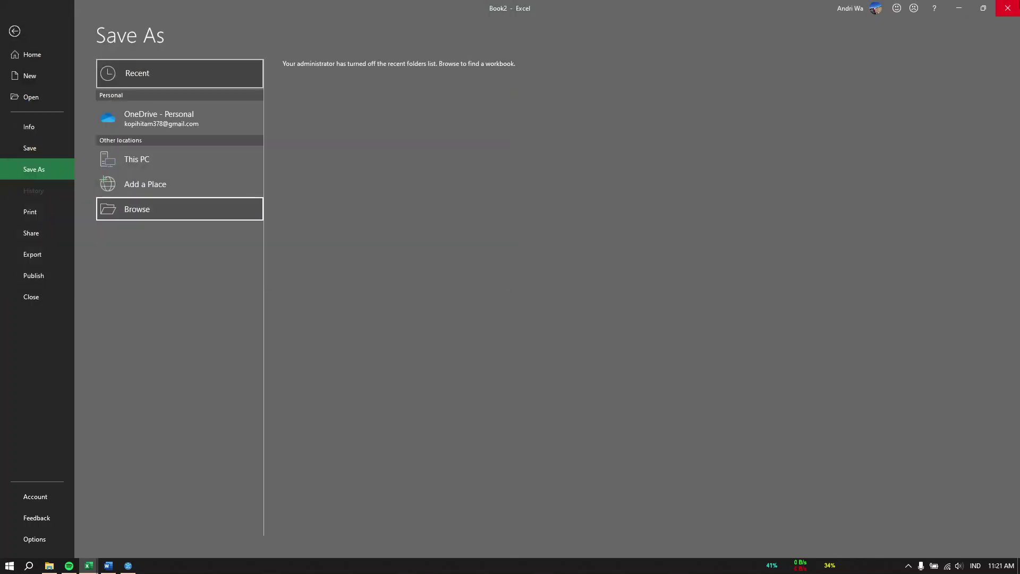
click(1008, 8)
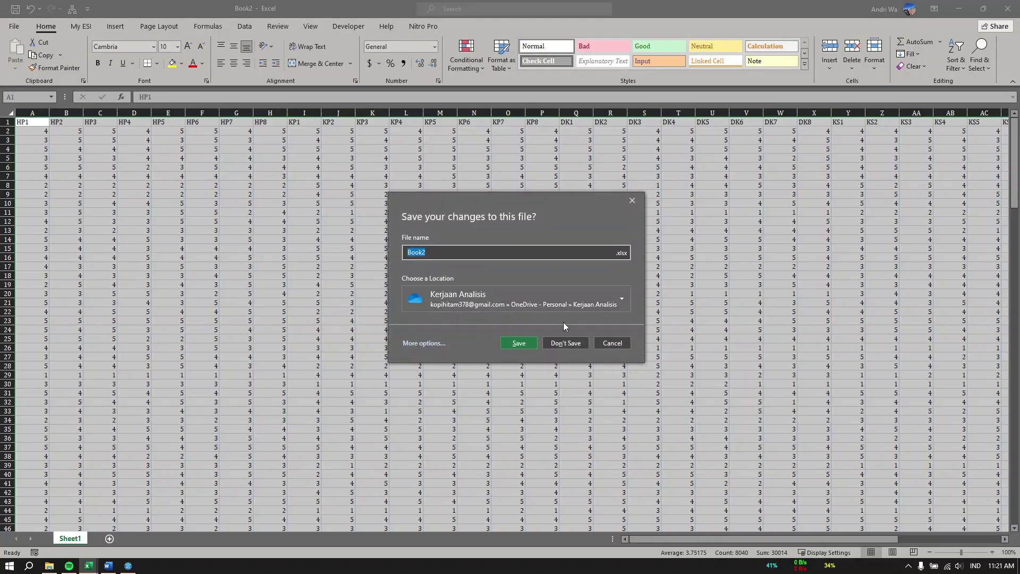
click(565, 343)
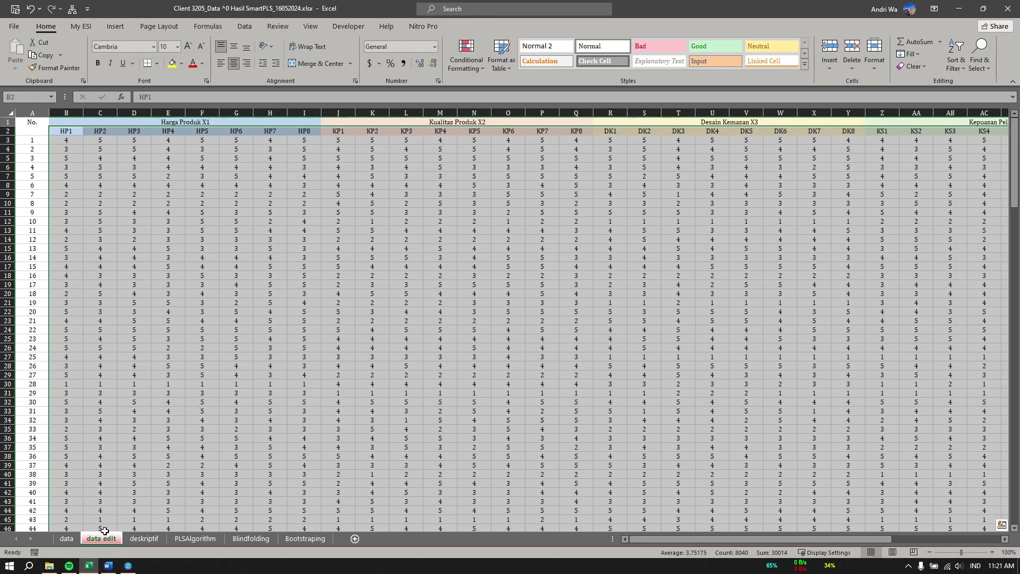
- Switch to SmartPLS 4 and create a new project named Contoh
click(131, 567)
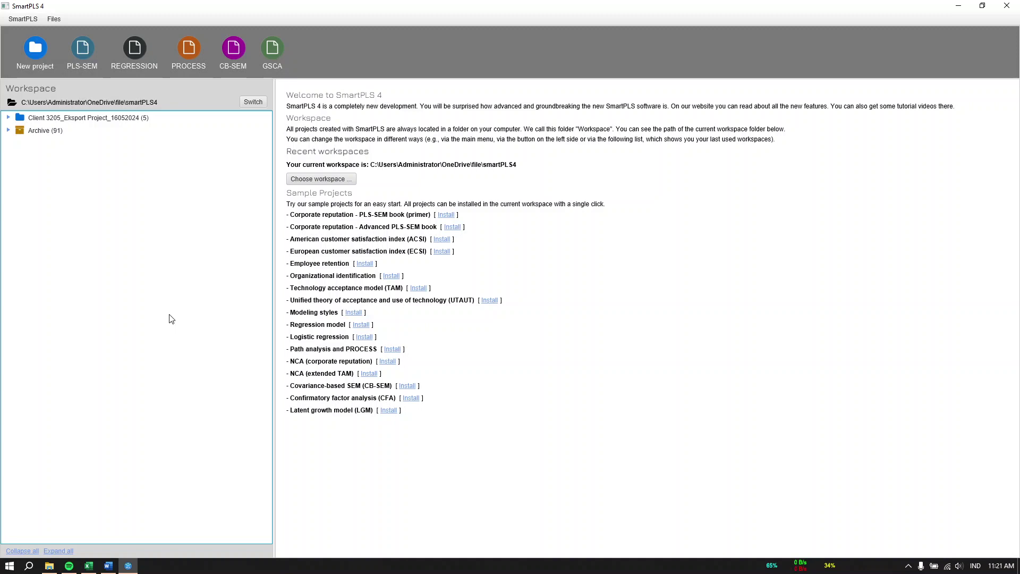
click(39, 53)
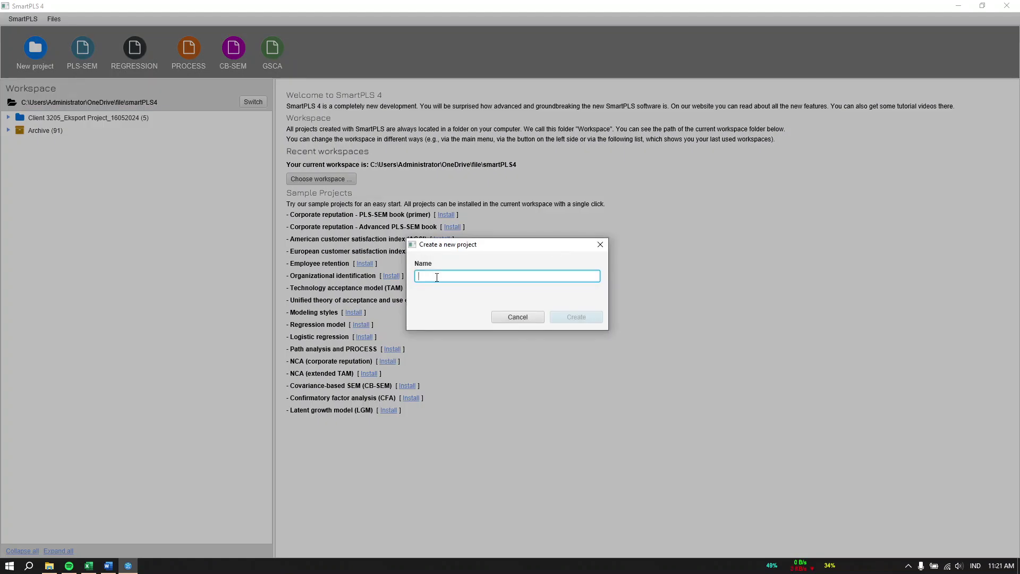
text(Contoh)
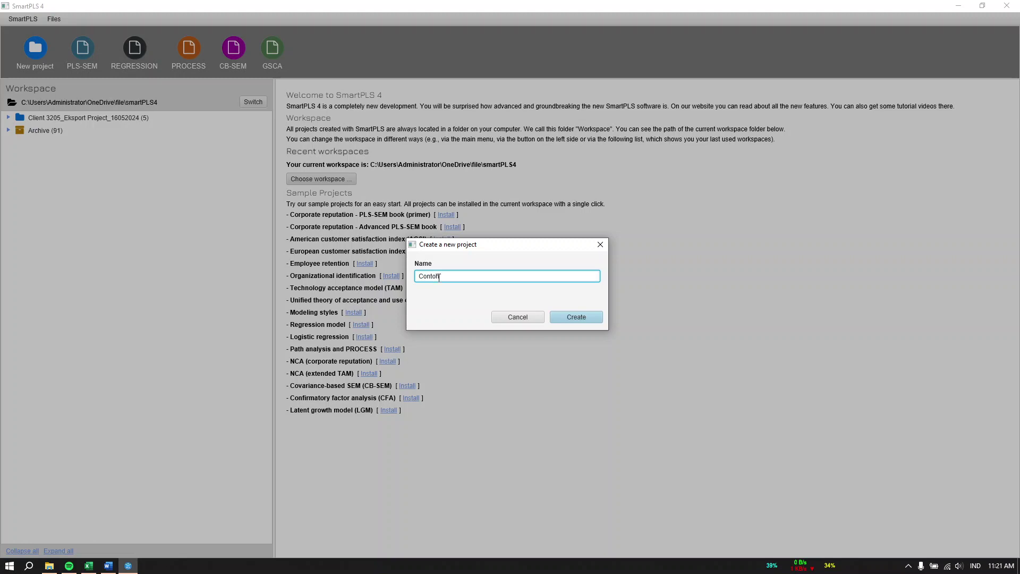
click(602, 320)
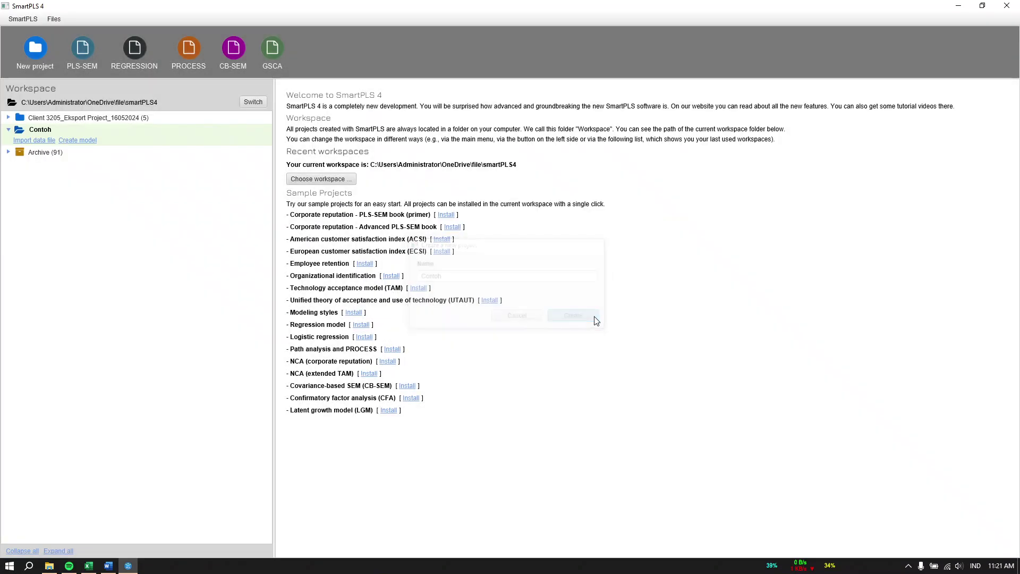
- Import Client 3205_CSV SmartPLS_16052024.csv into the Contoh project and widen the navigation pane of its data view
click(30, 141)
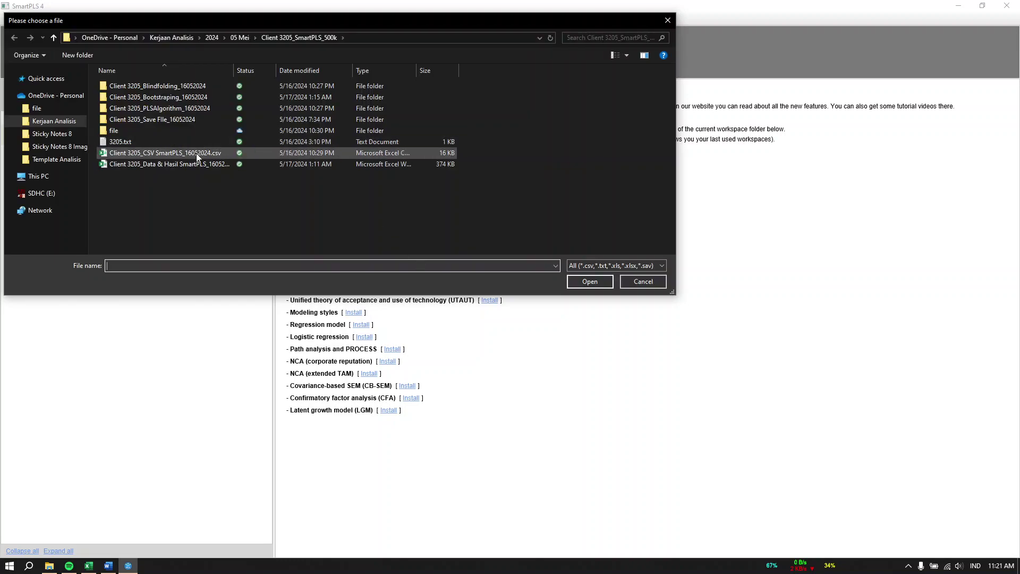
click(197, 153)
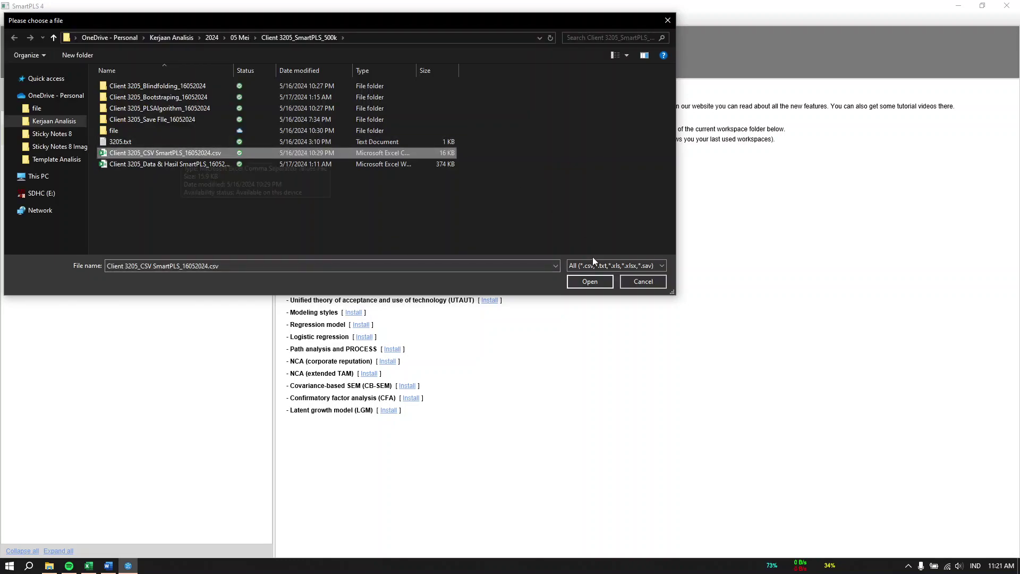
click(590, 281)
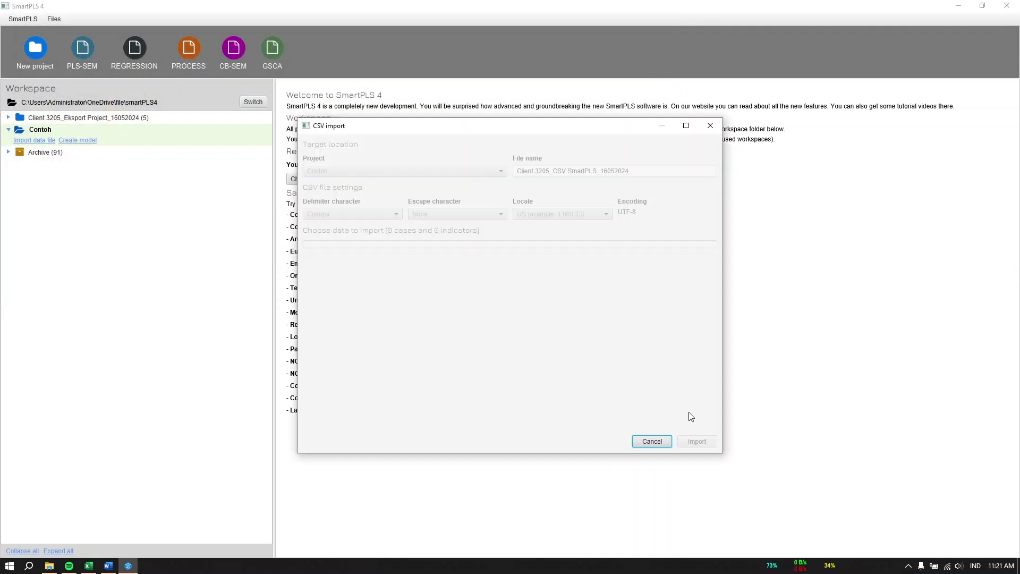
click(695, 441)
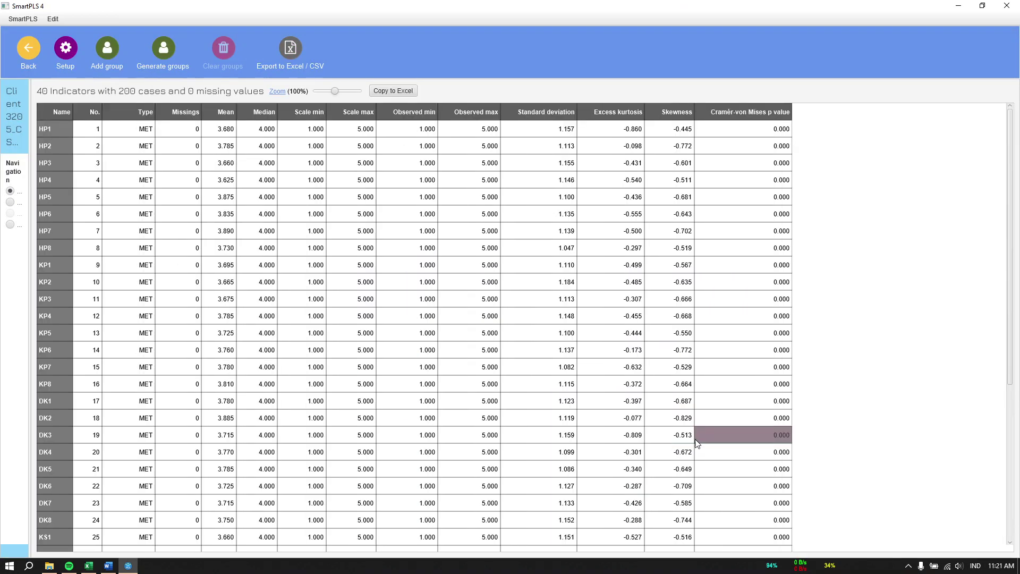
drag(27, 120, 100, 121)
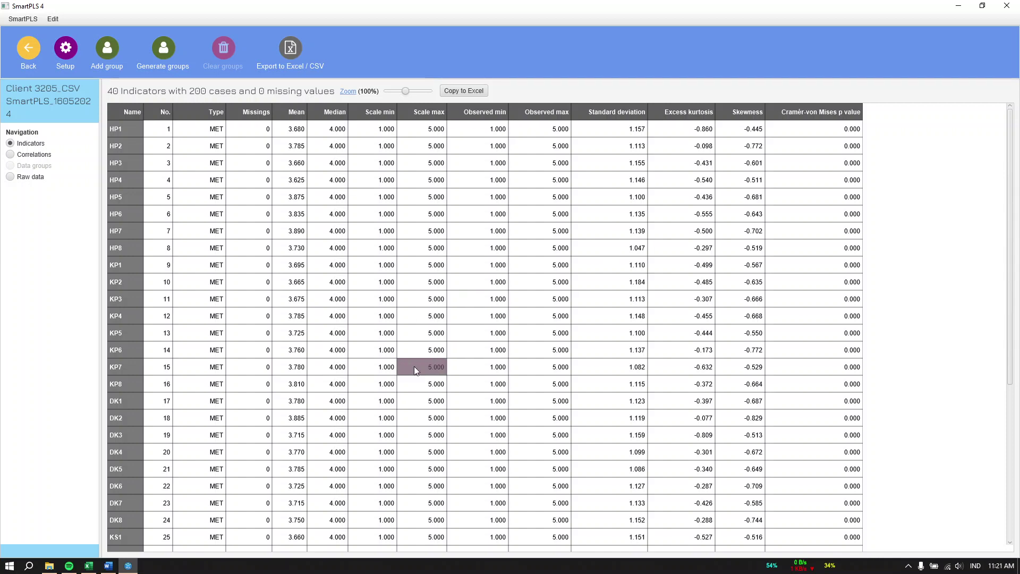
- Switch to the Word interpretation document, examine the univariate descriptive table, and return to the SmartPLS indicator data
click(108, 566)
scroll(469, 428, up, 15)
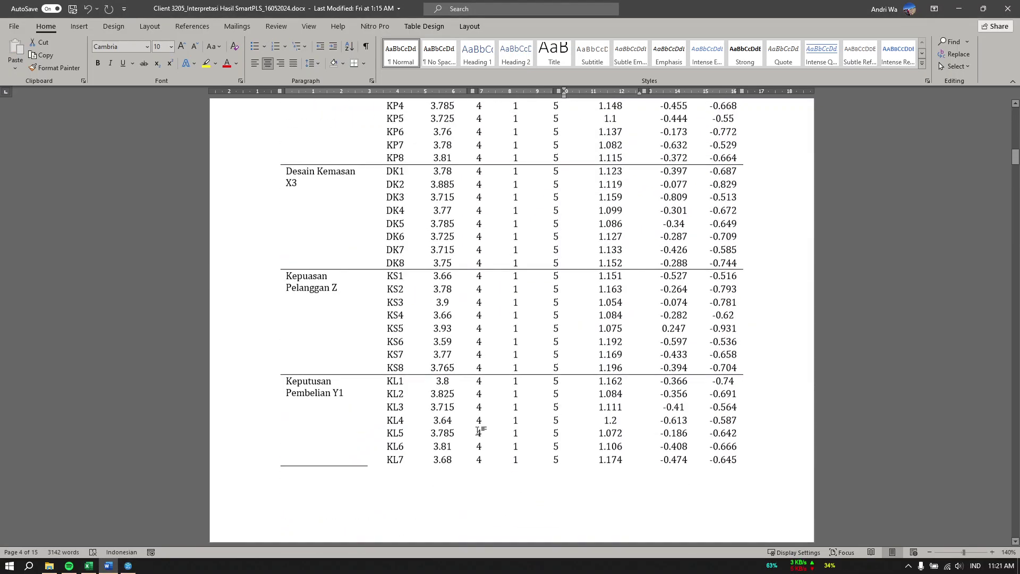
scroll(481, 431, up, 4)
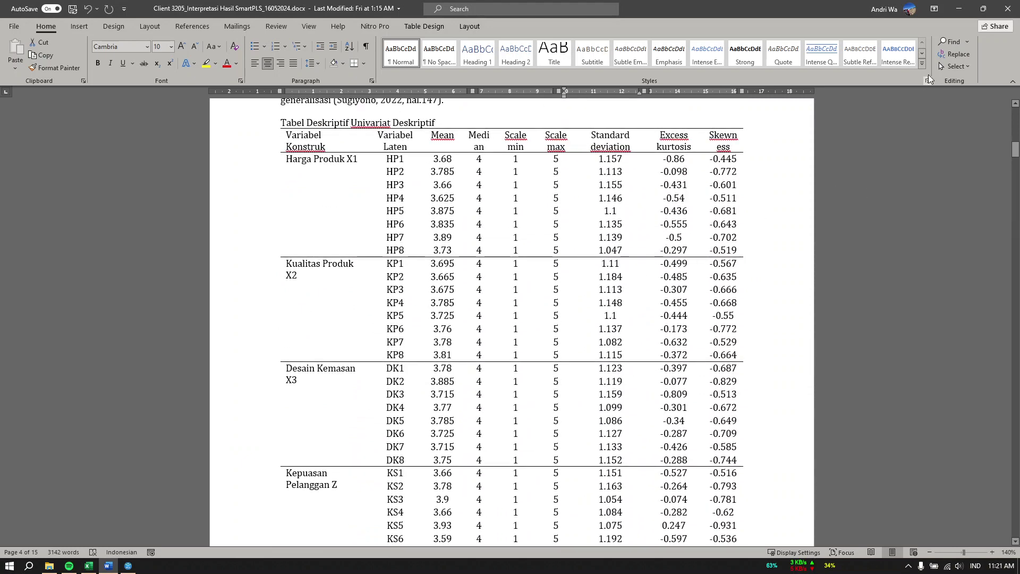
click(959, 9)
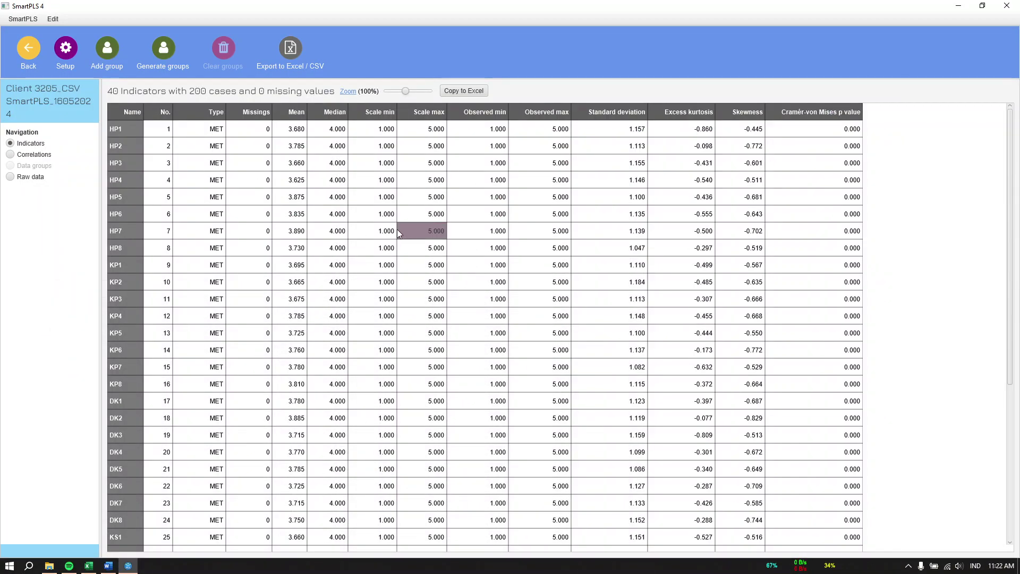
- Leave the data view and create a PLS-SEM model named Contoh in the Contoh project
click(27, 53)
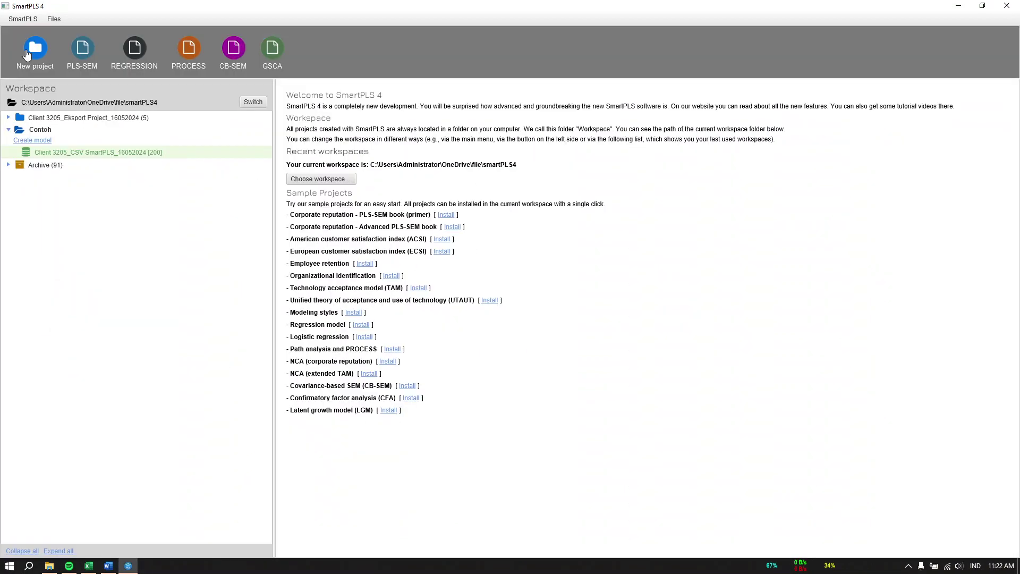
click(32, 142)
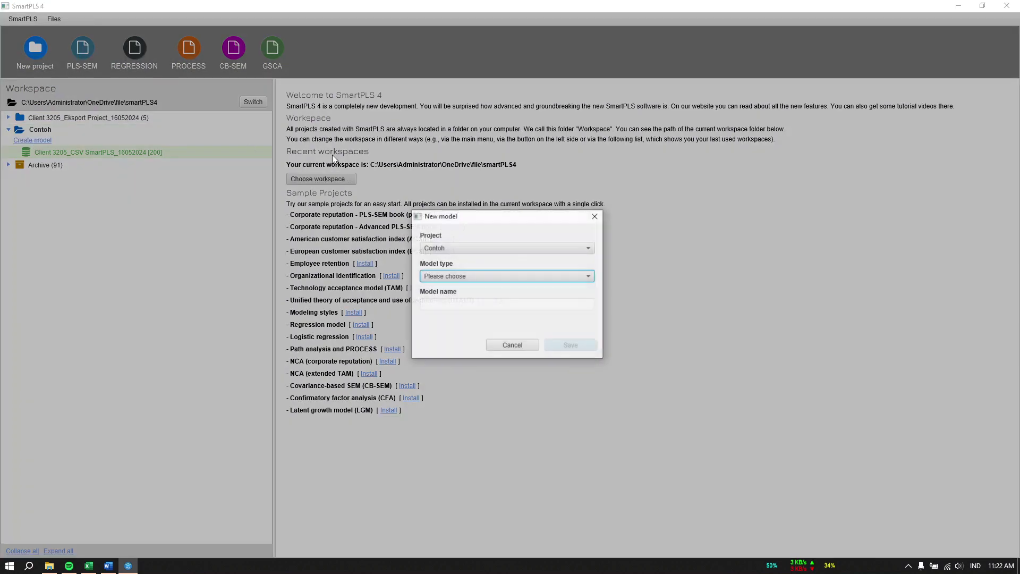
click(449, 276)
click(447, 285)
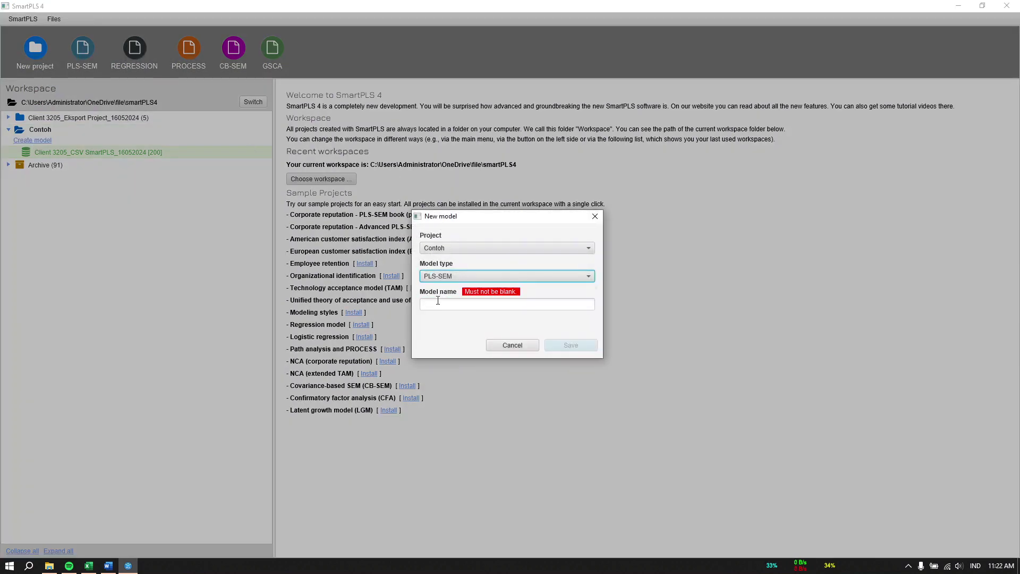
click(456, 303)
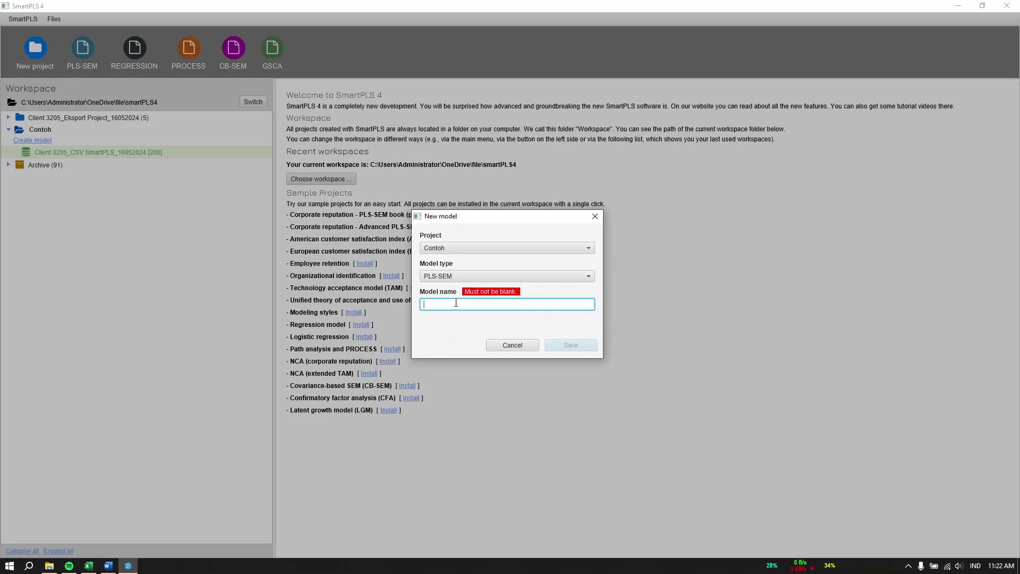
text(Contoh)
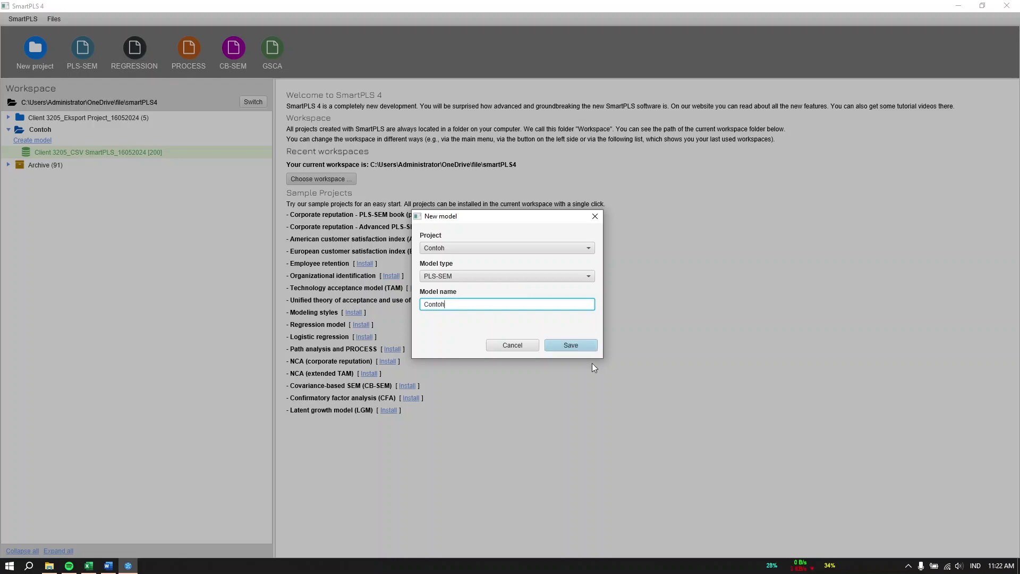
click(570, 345)
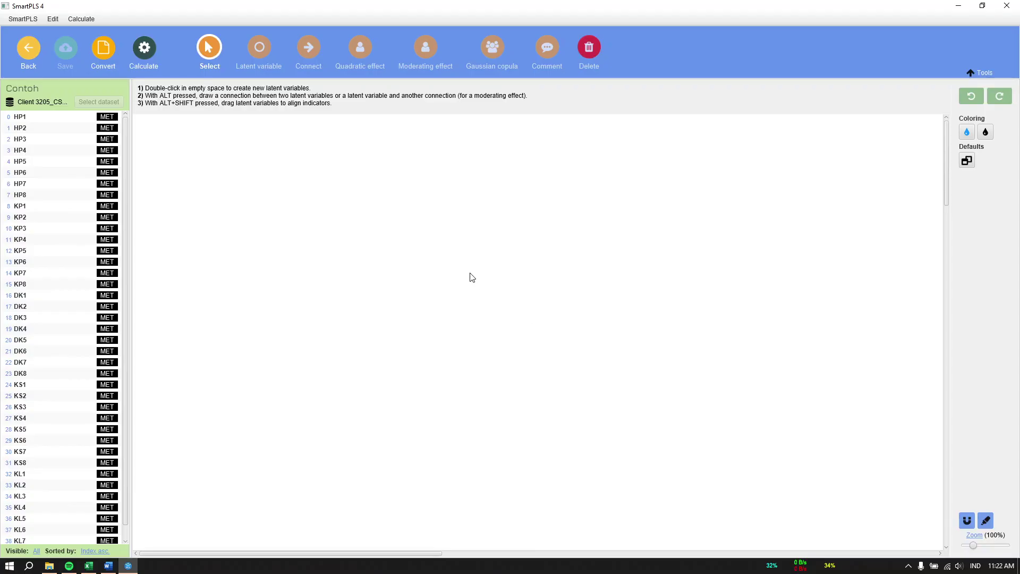
- Add a latent variable with indicators HP1 to HP8 to the upper part of the empty canvas, keeping its default name
click(52, 120)
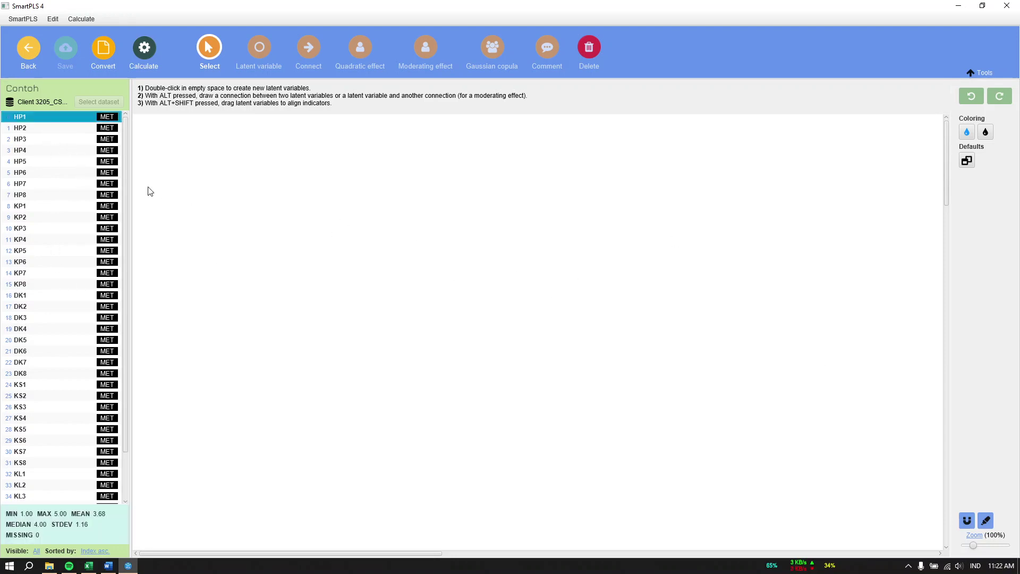
shift+click(39, 200)
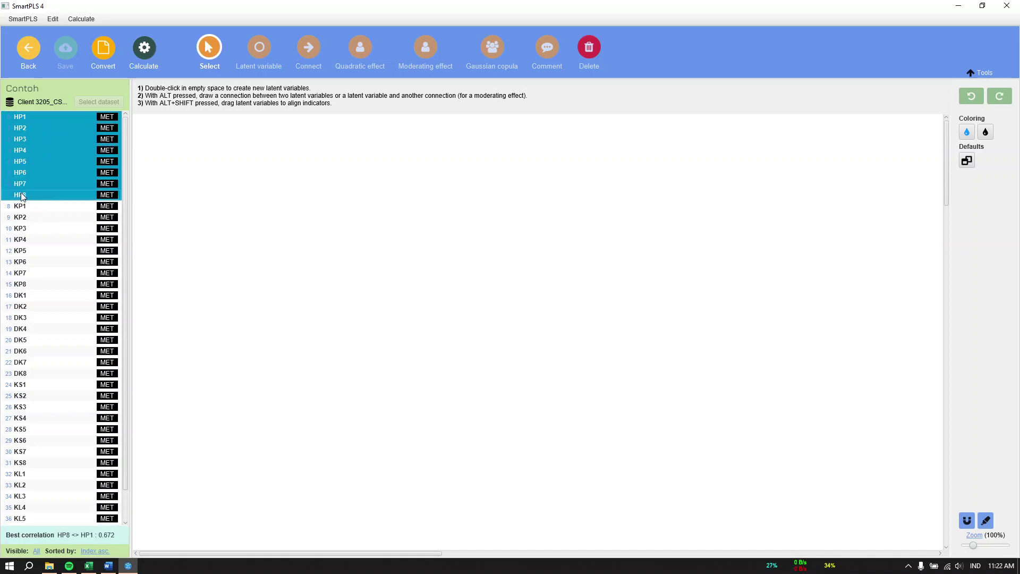
drag(23, 198, 336, 243)
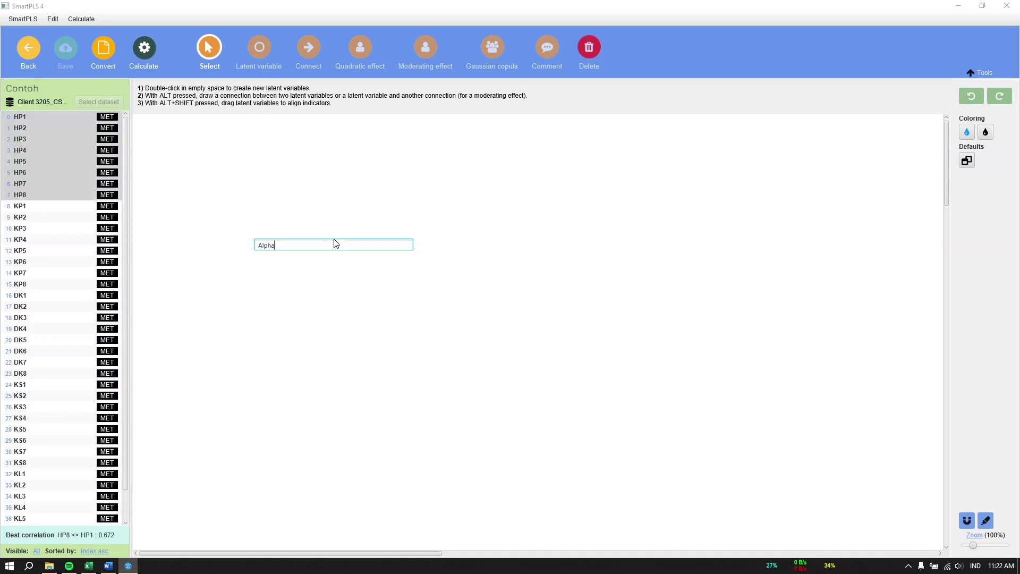
key(Return)
- Add a latent variable named KP with indicators KP1 to KP8, below and left of the HP construct
click(49, 210)
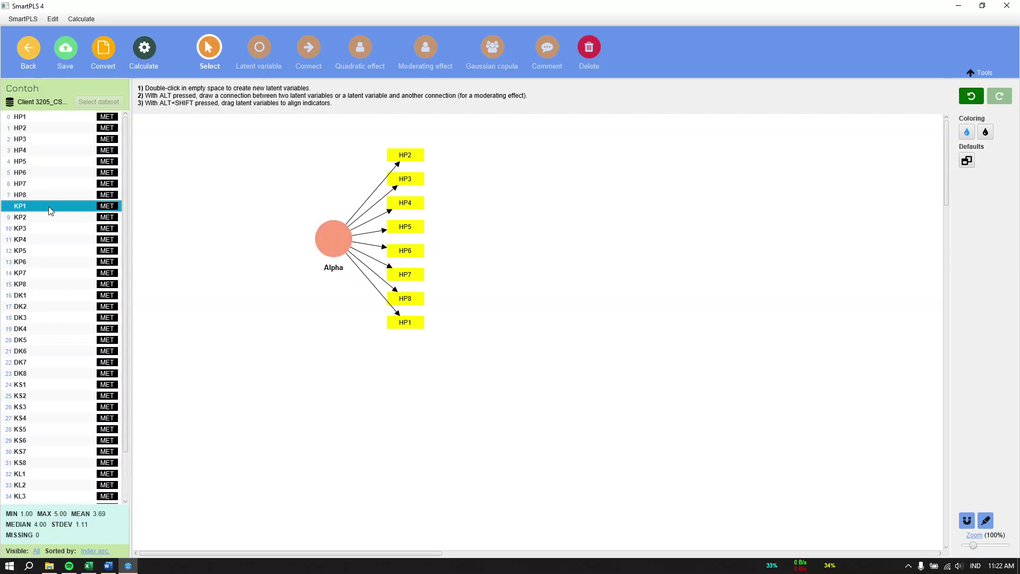
shift+click(47, 286)
drag(56, 262, 269, 335)
text(KP)
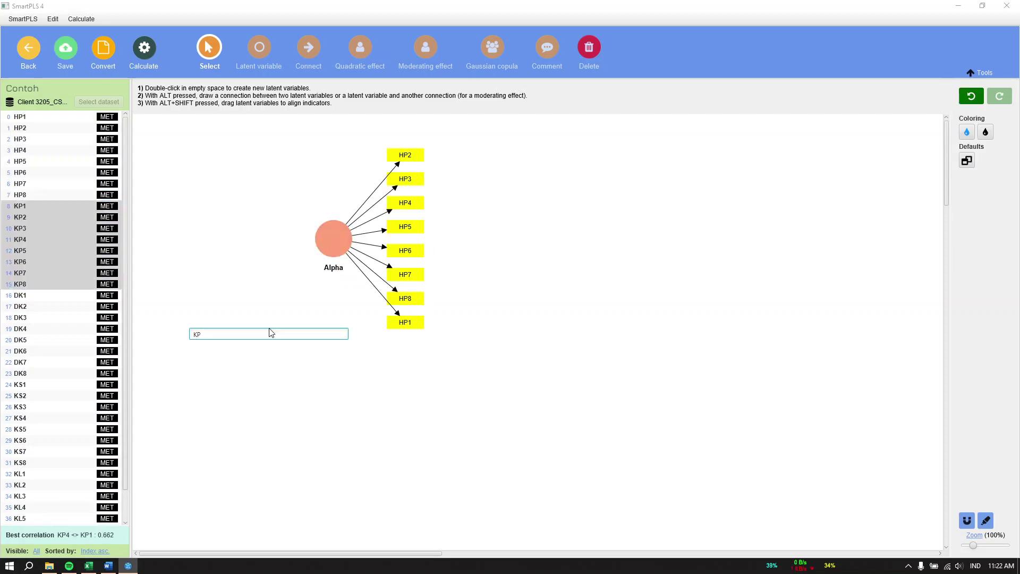
key(Return)
- Add latent variables DK with indicators DK1 to DK8 and KS with indicators KS1 to KS8 to the model
click(37, 294)
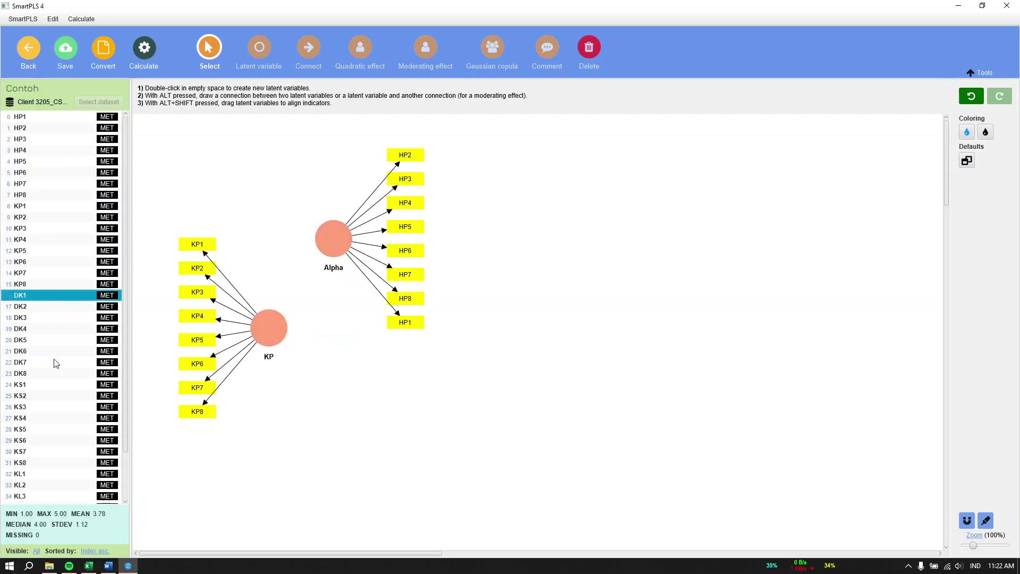
shift+click(50, 374)
drag(59, 347, 426, 387)
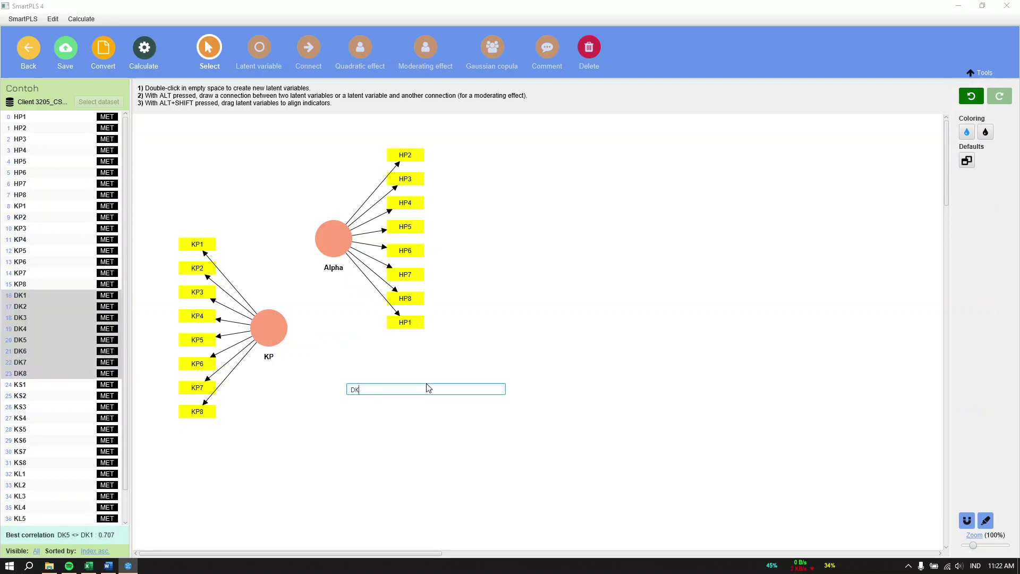
click(24, 386)
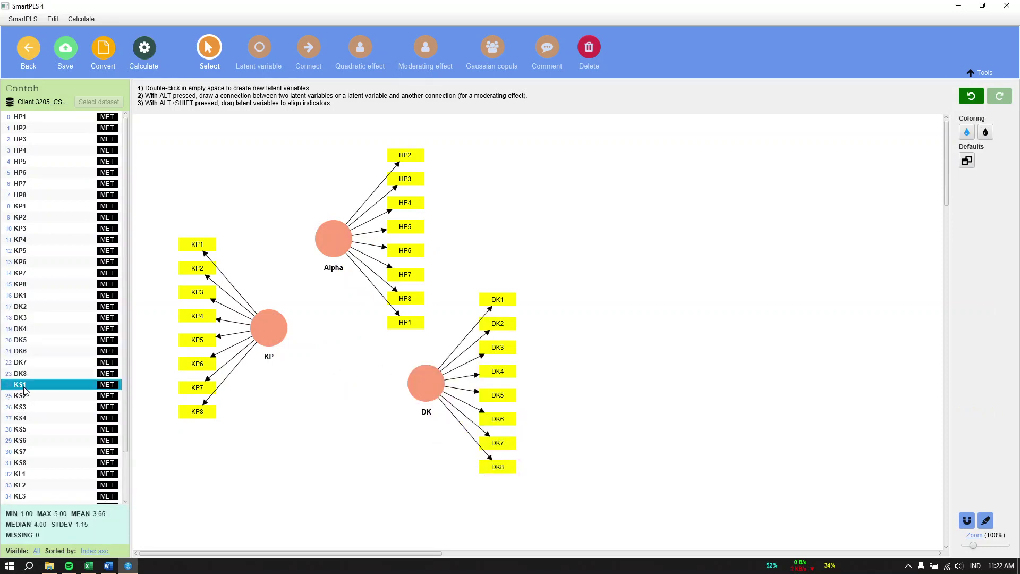
shift+click(50, 464)
drag(55, 447, 640, 266)
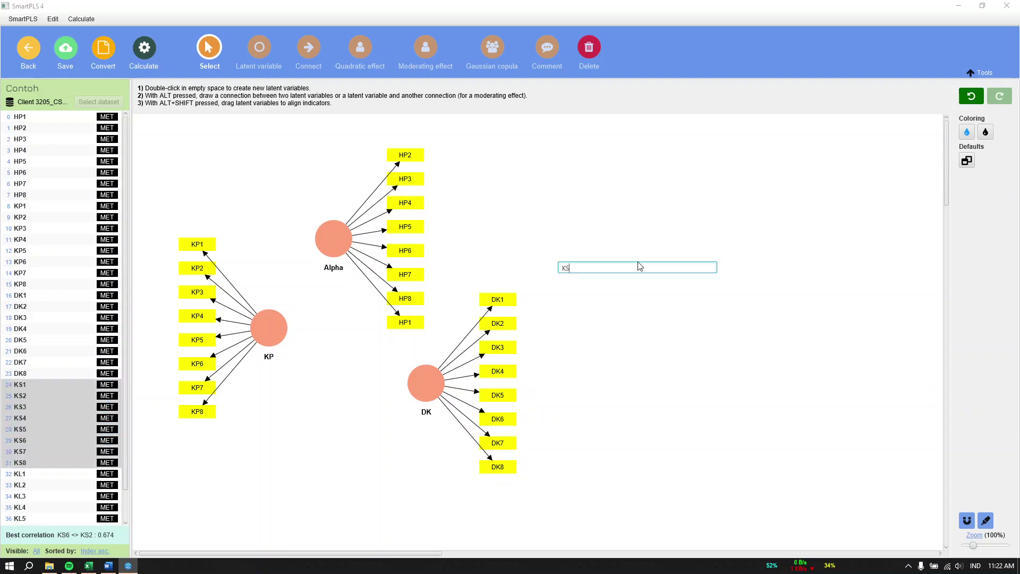
- Add a latent variable named KL with indicators KL1 to KL8 below the KS construct
click(51, 474)
scroll(50, 475, down, 2)
shift+click(44, 498)
drag(50, 487, 636, 407)
key(Return)
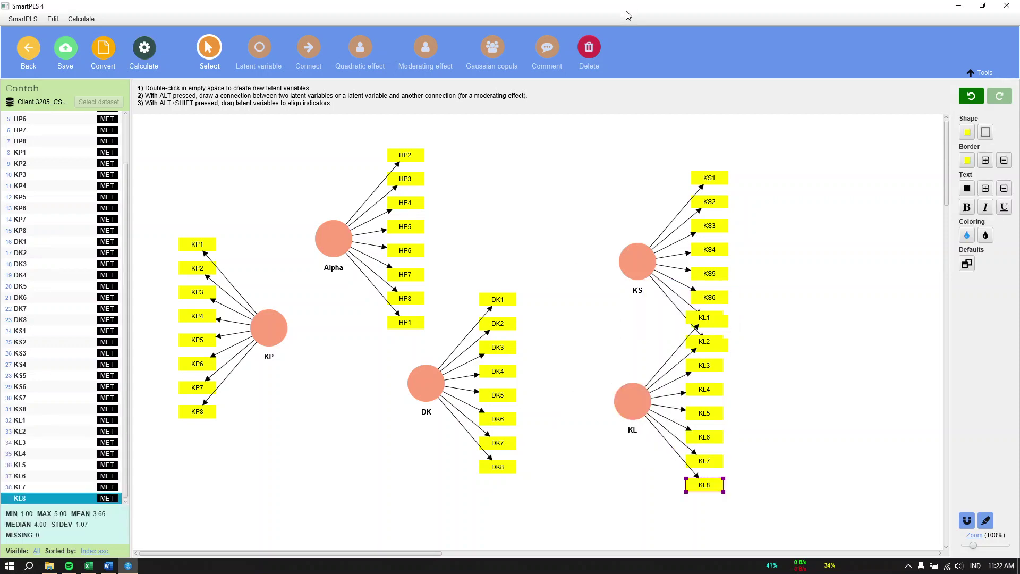
- Place SmartPLS beside the Excel data workbook and rename the Alpha construct Harga Produk X1, copying the name from the sheet's header
key(super+Right)
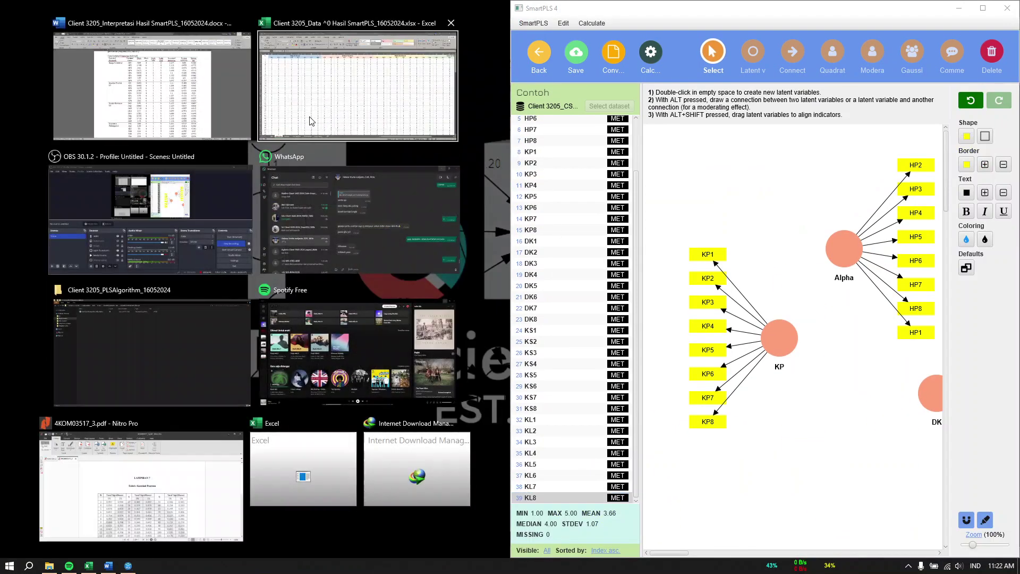
click(321, 109)
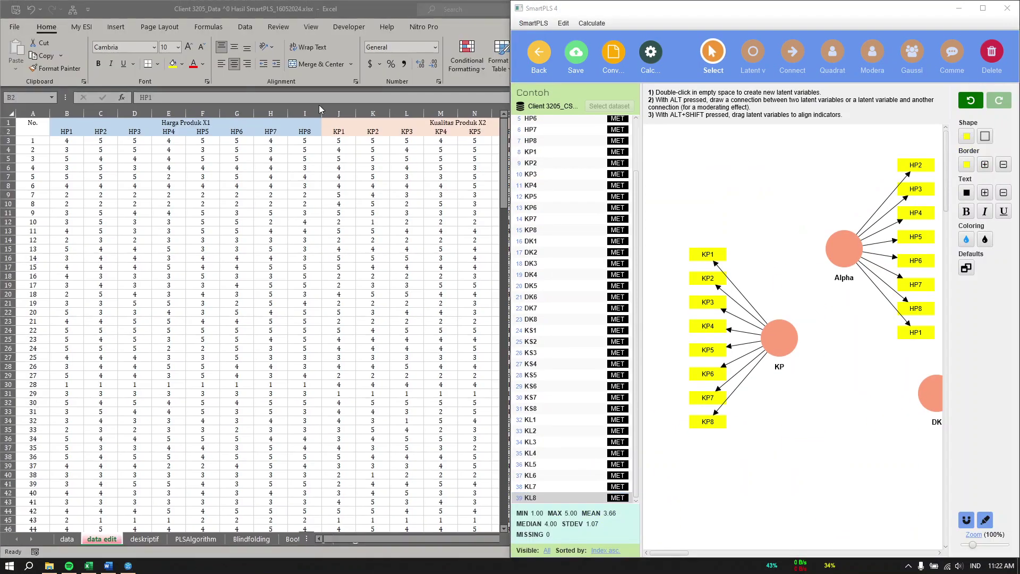
click(177, 123)
drag(224, 98, 121, 94)
key(ctrl+c)
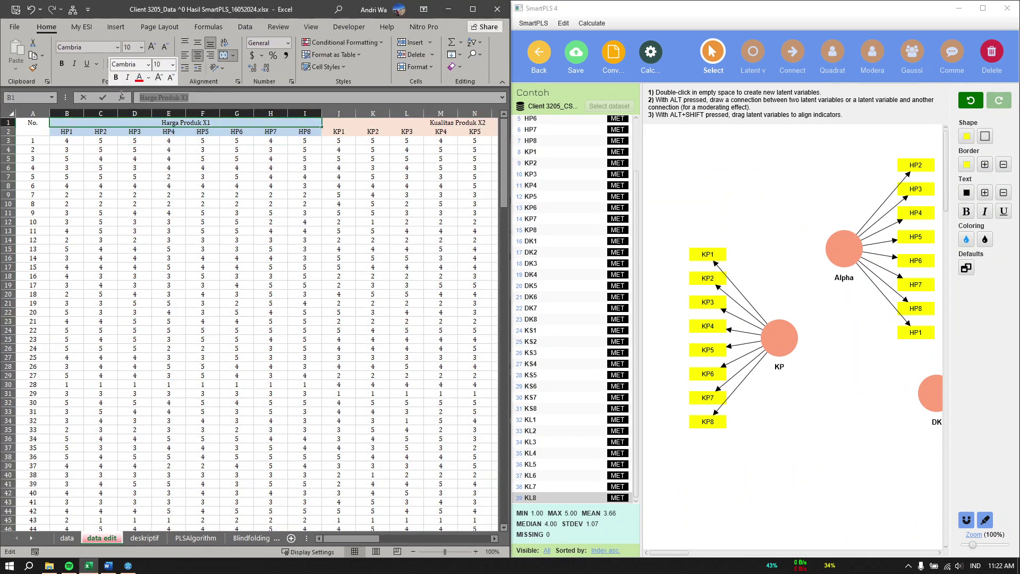
double_click(840, 245)
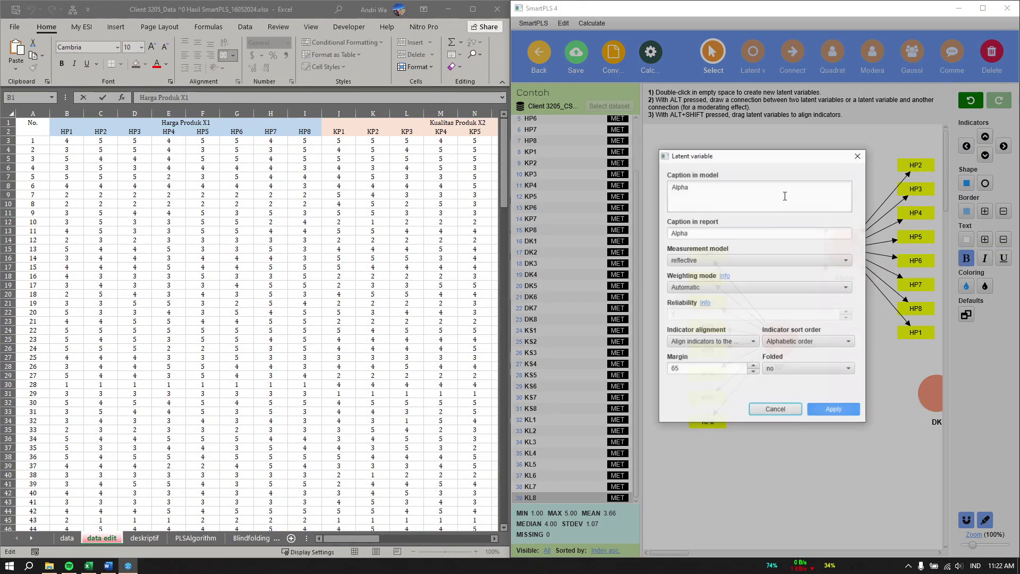
key(ctrl+a)
key(ctrl+v)
click(830, 409)
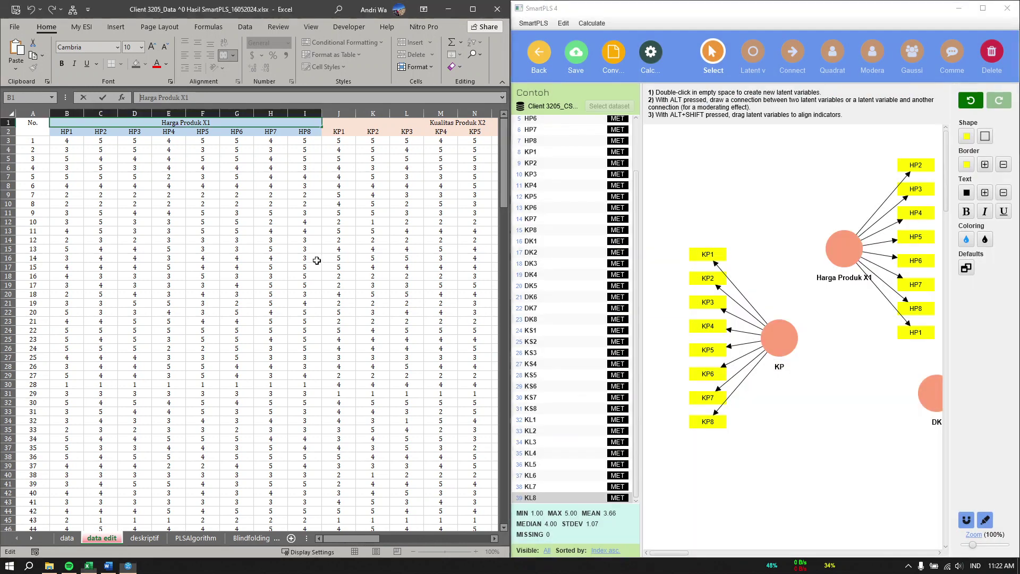
- Rename the KP construct Kualitas Produk X2, copying the name from the Excel header above the KP columns
click(381, 122)
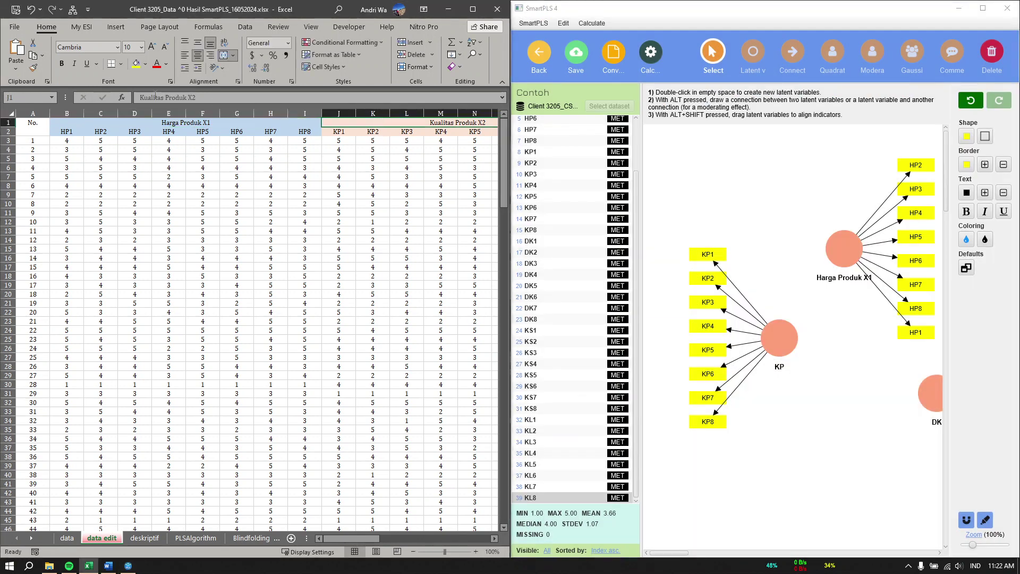
triple_click(184, 97)
key(ctrl+c)
click(785, 343)
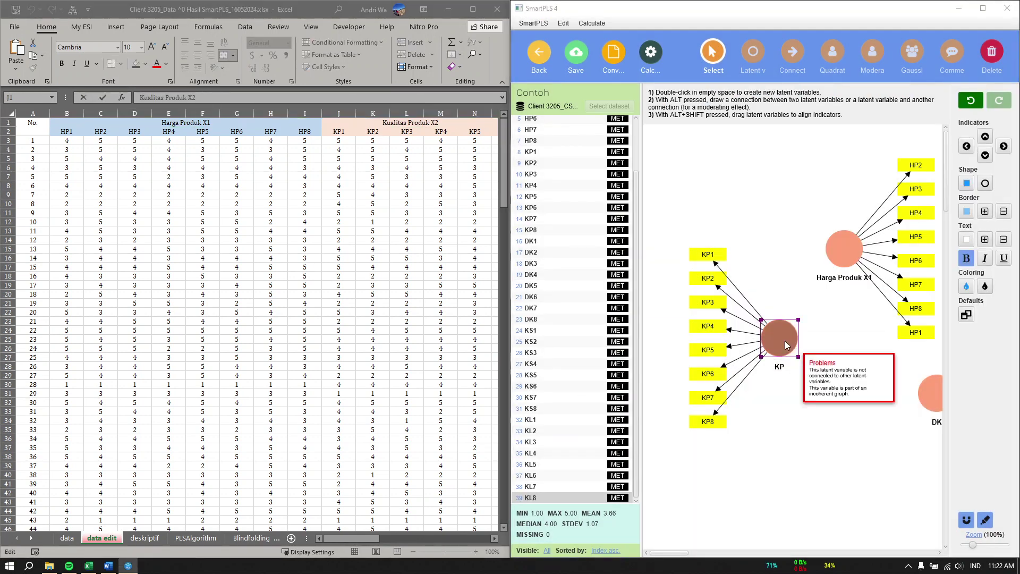
double_click(785, 340)
key(ctrl+a)
key(ctrl+v)
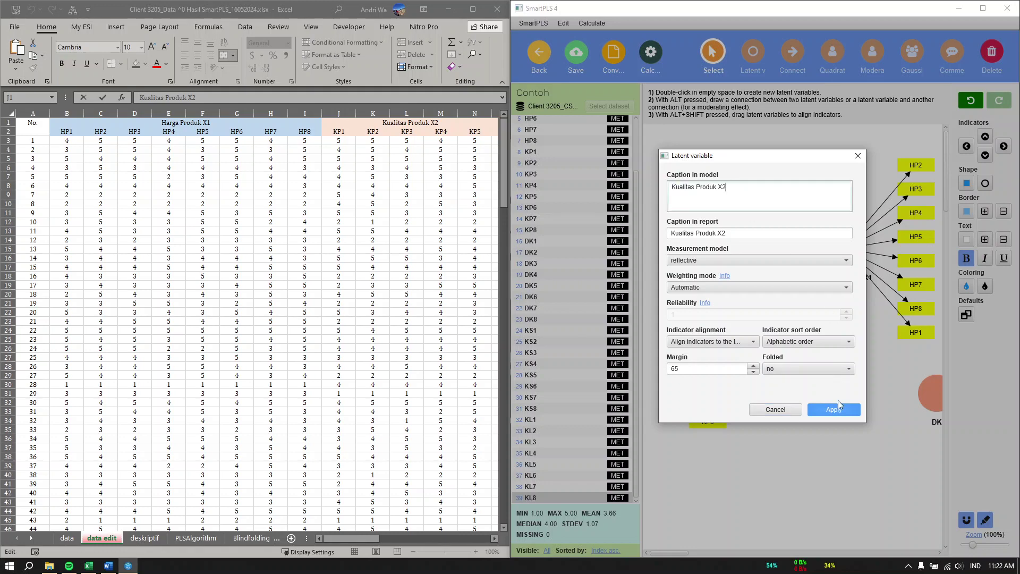
click(834, 409)
- Rename the DK construct Desain Kemasan X3, taking the name from the Excel header above the DK columns
click(446, 218)
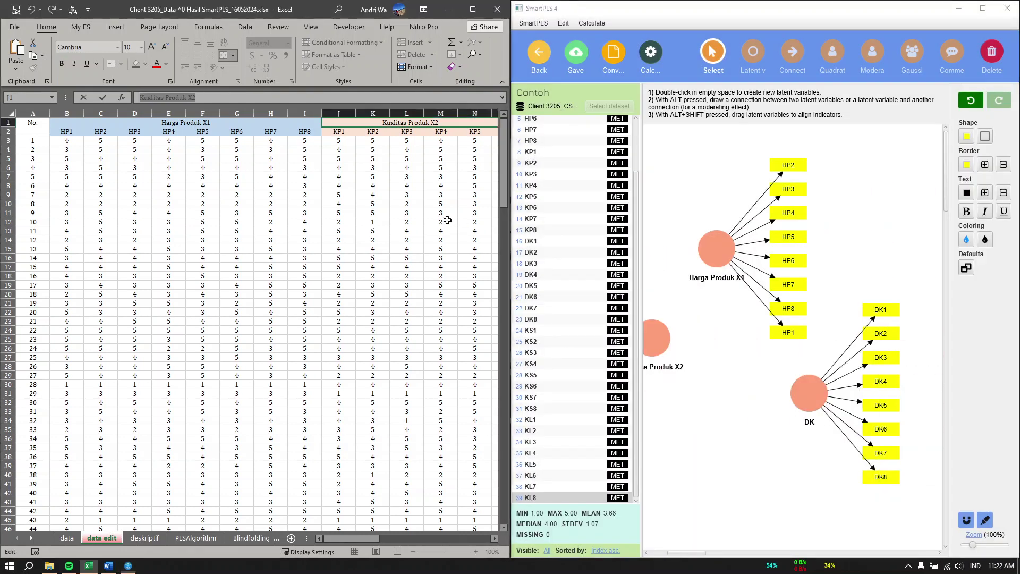
scroll(448, 220, right, 3)
click(402, 124)
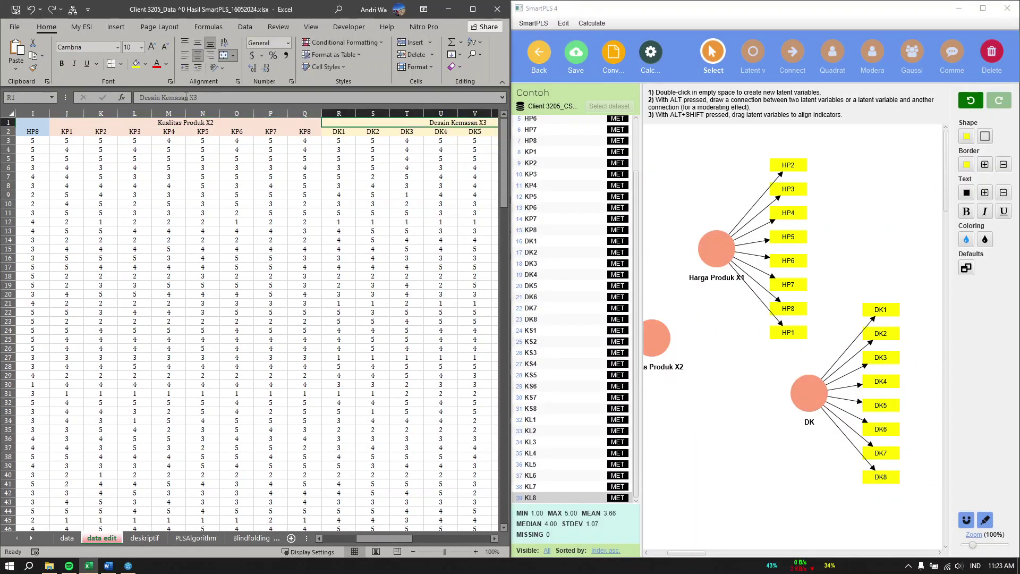
click(795, 388)
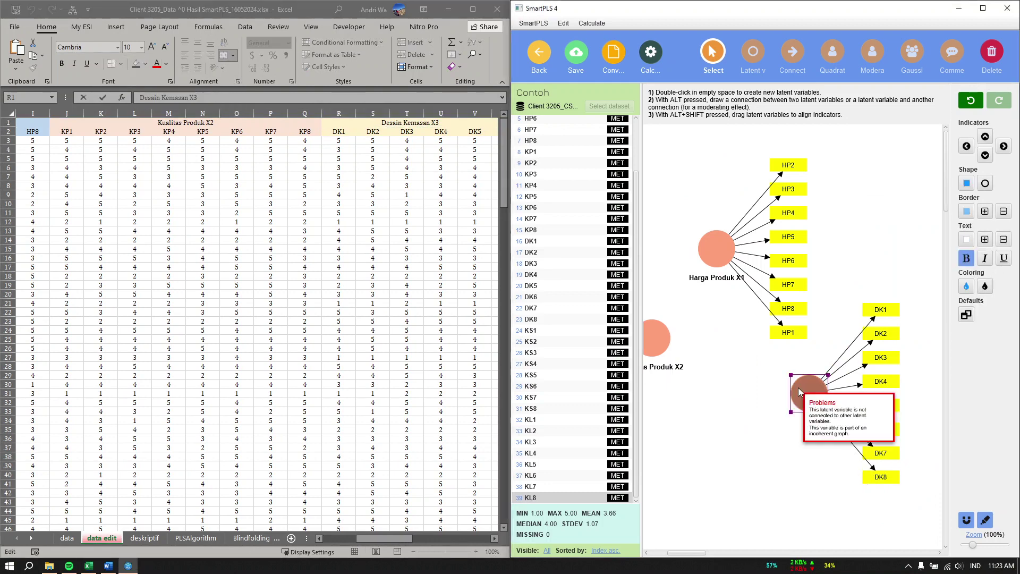
double_click(794, 387)
key(ctrl+a)
text(Desain Kemasan X3)
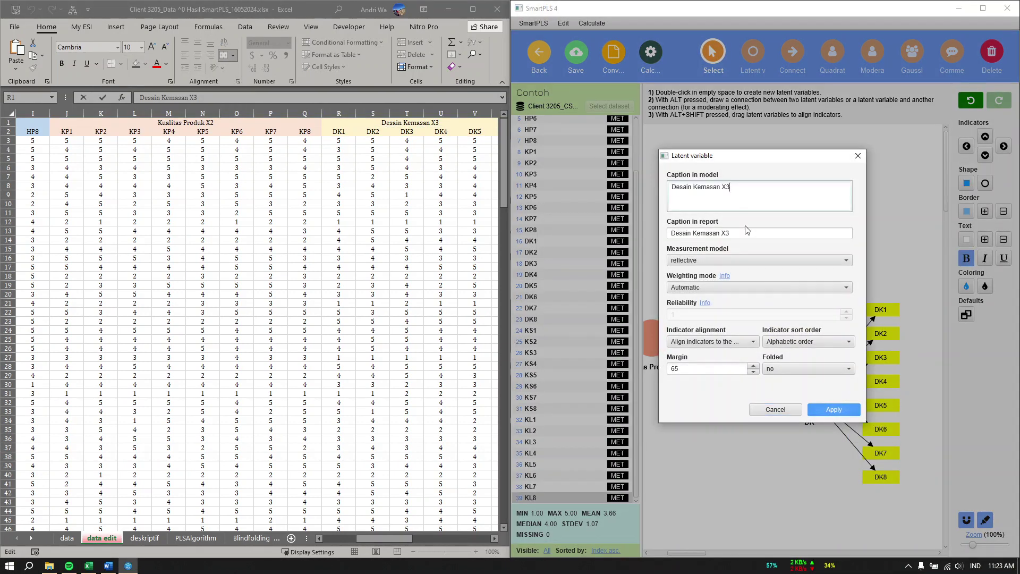
click(833, 409)
- Rename the KS construct Kepuasan Pelanggan Z, taking the name from the Excel header above the KS columns
scroll(797, 455, down, 5)
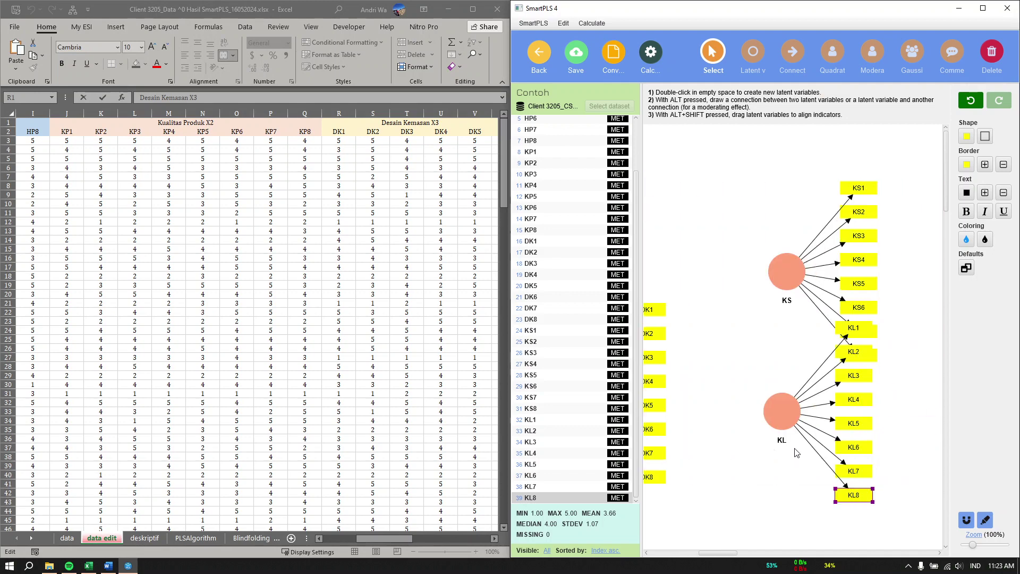
click(462, 310)
scroll(448, 303, right, 5)
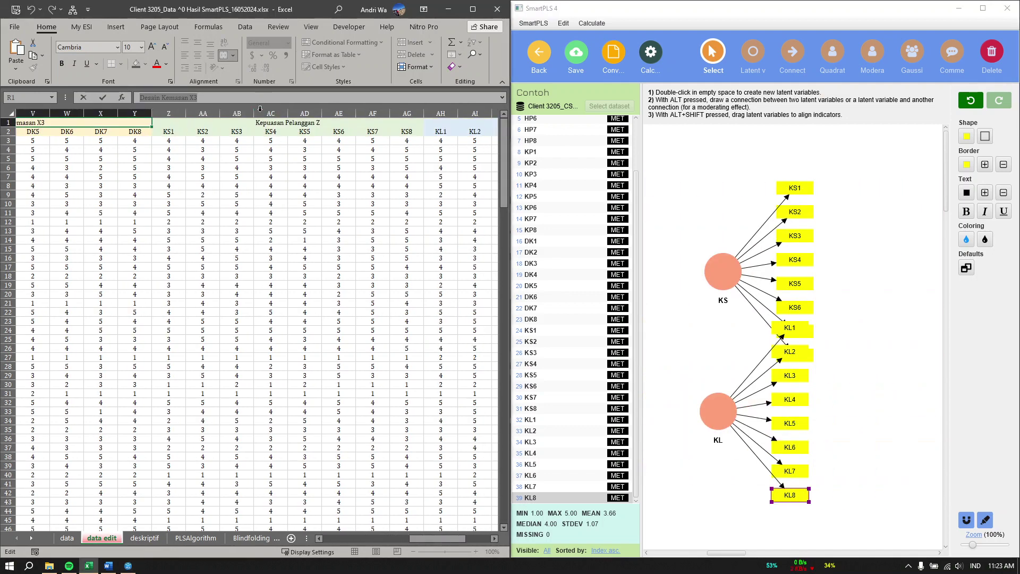
click(254, 119)
double_click(253, 119)
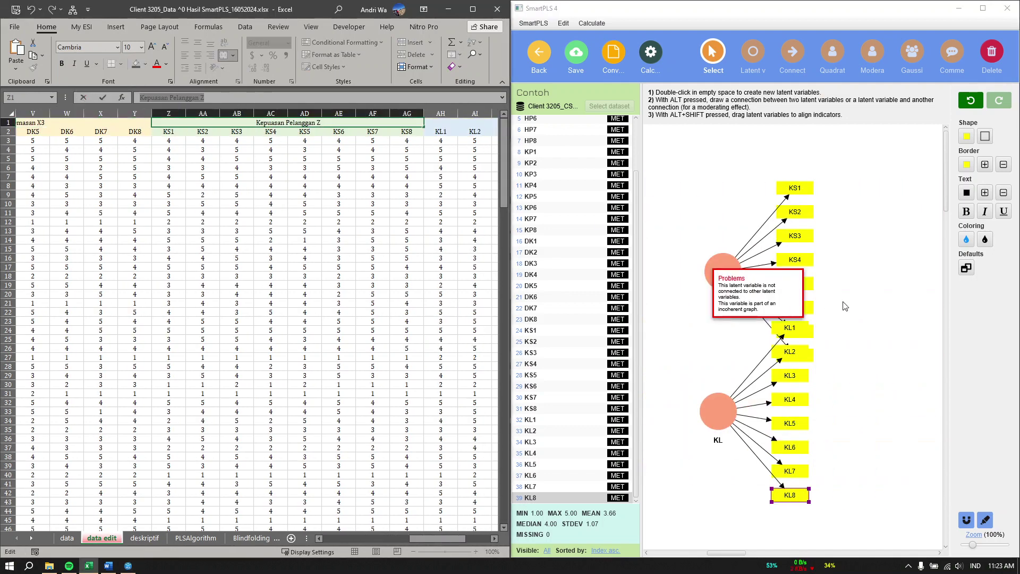
click(863, 308)
mouse_move(726, 271)
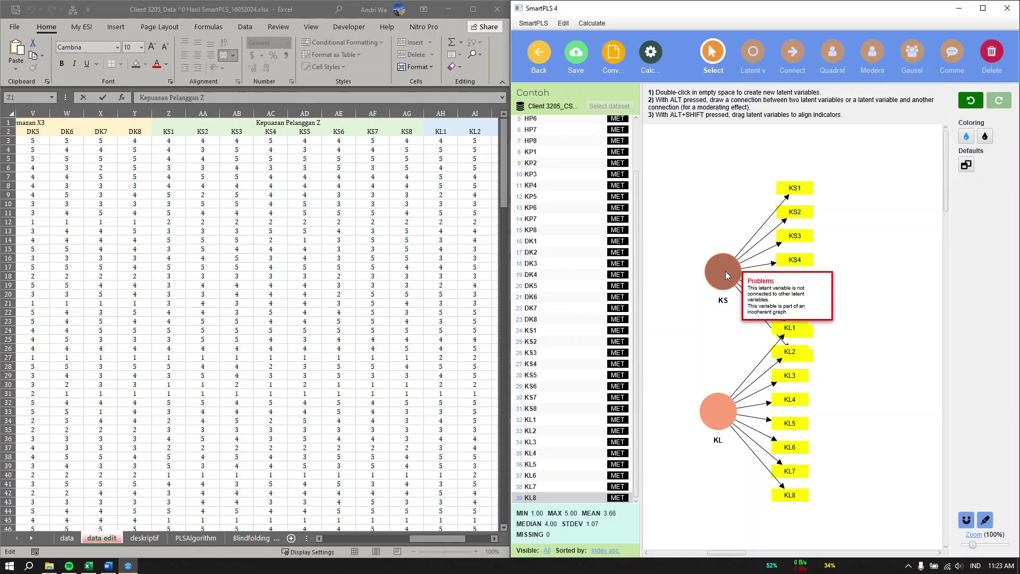
double_click(721, 272)
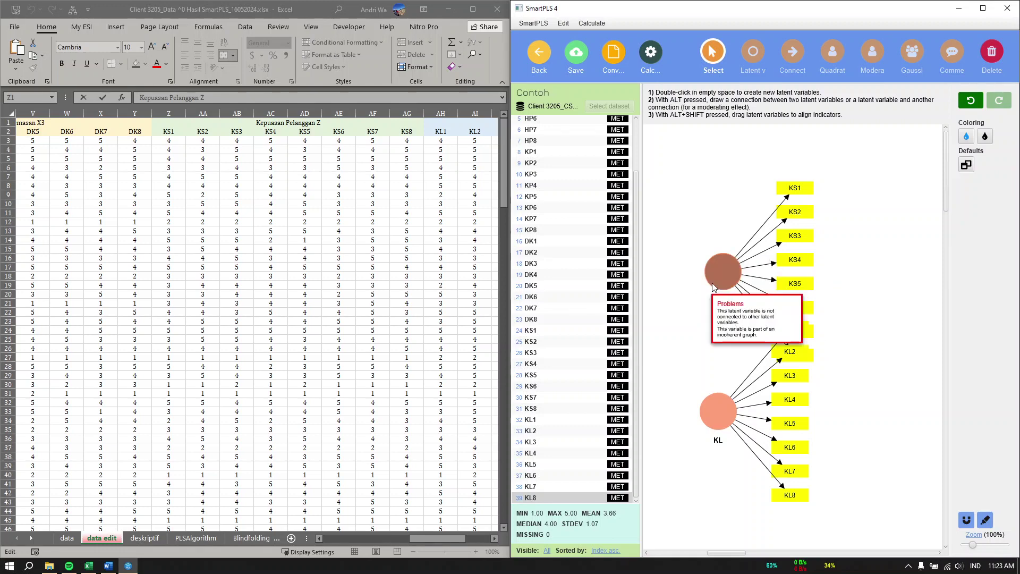
key(ctrl+a)
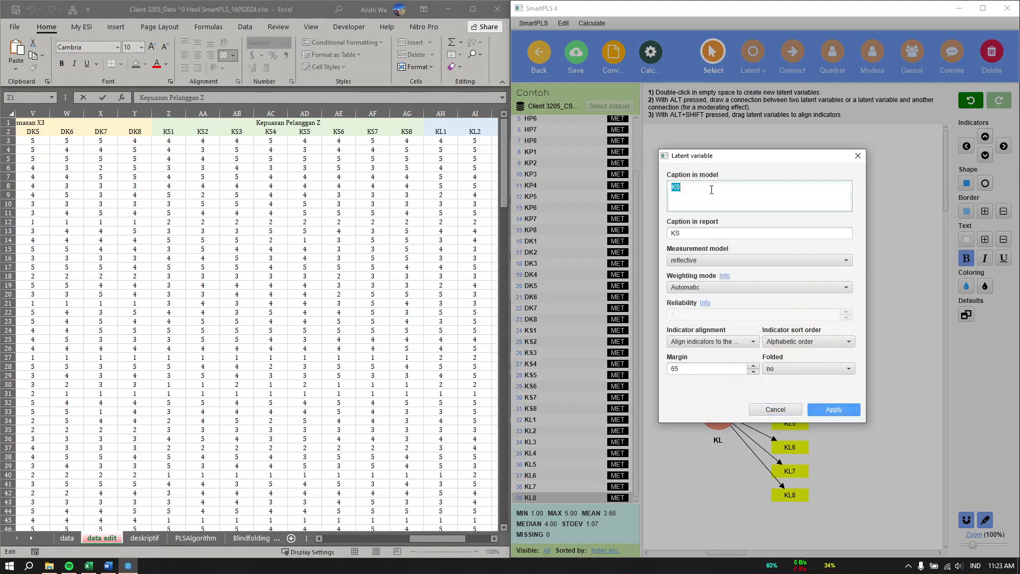
text(Kepuasan Pelanggan Z)
click(833, 410)
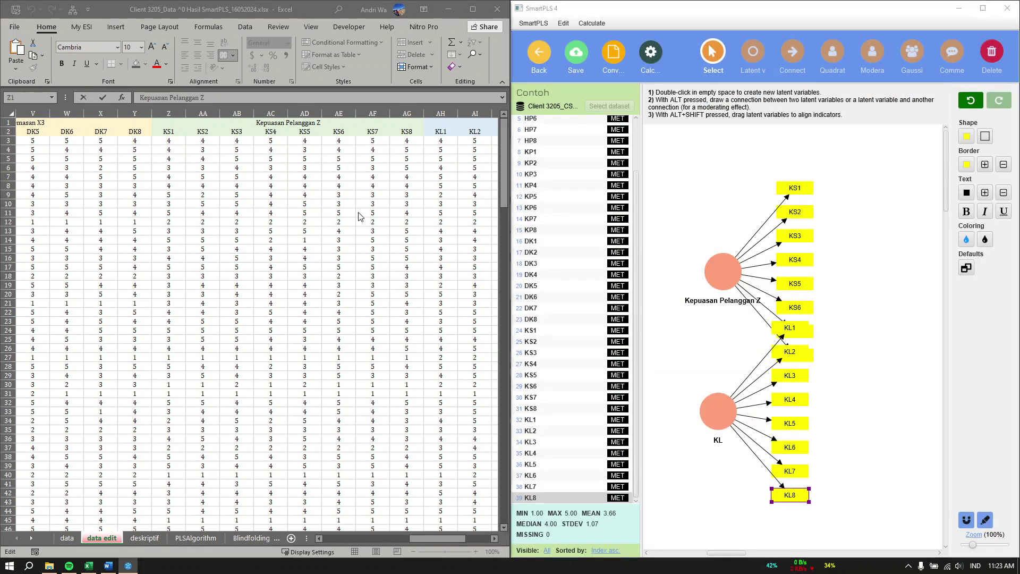
- Rename the KL construct Keputusan Pembelian Y1, taking the name from the Excel header above the KL columns, and save the model
click(441, 123)
key(F2)
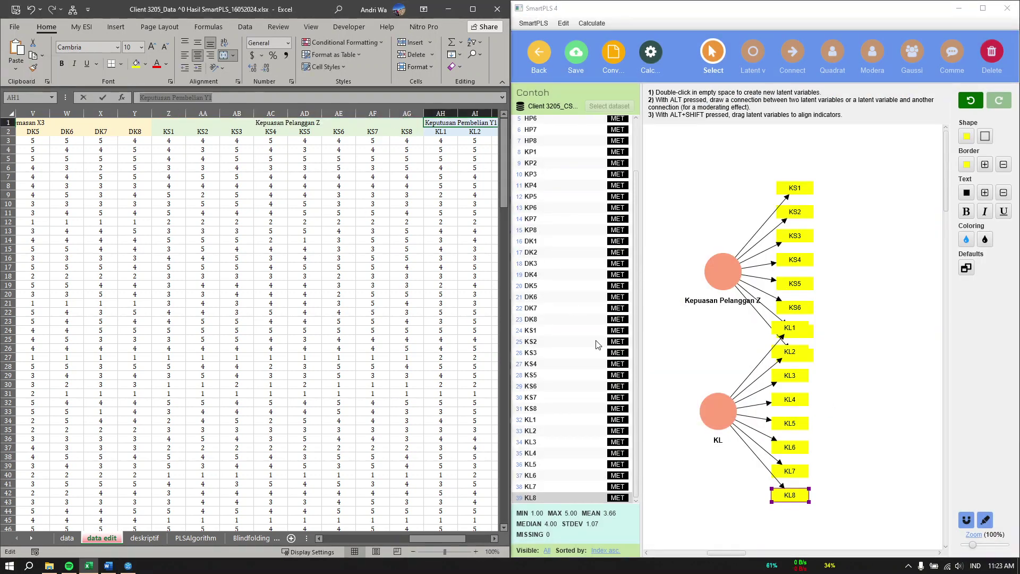
click(718, 416)
double_click(719, 416)
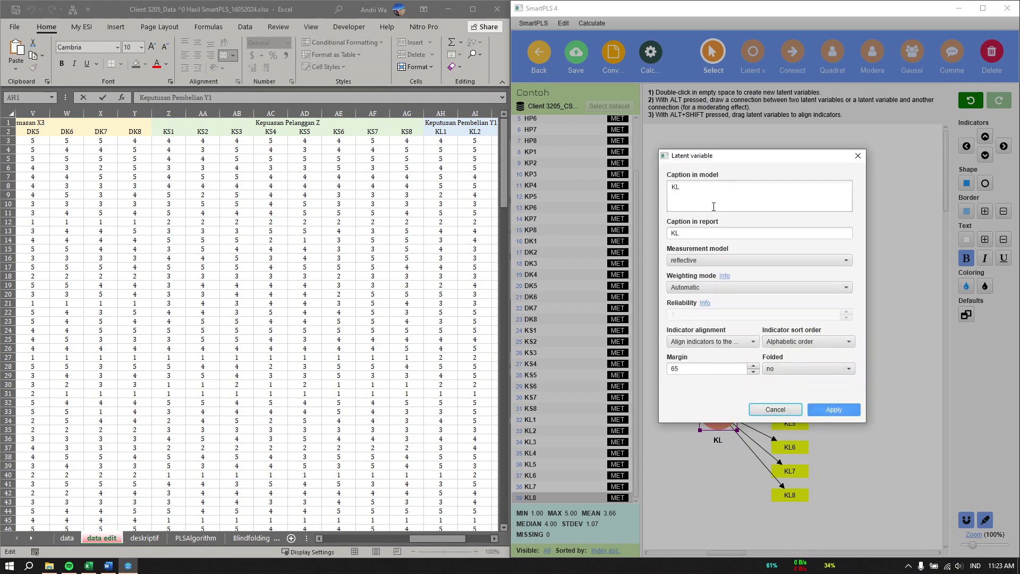
key(ctrl+a)
text(Keputusan Pembelian Y1)
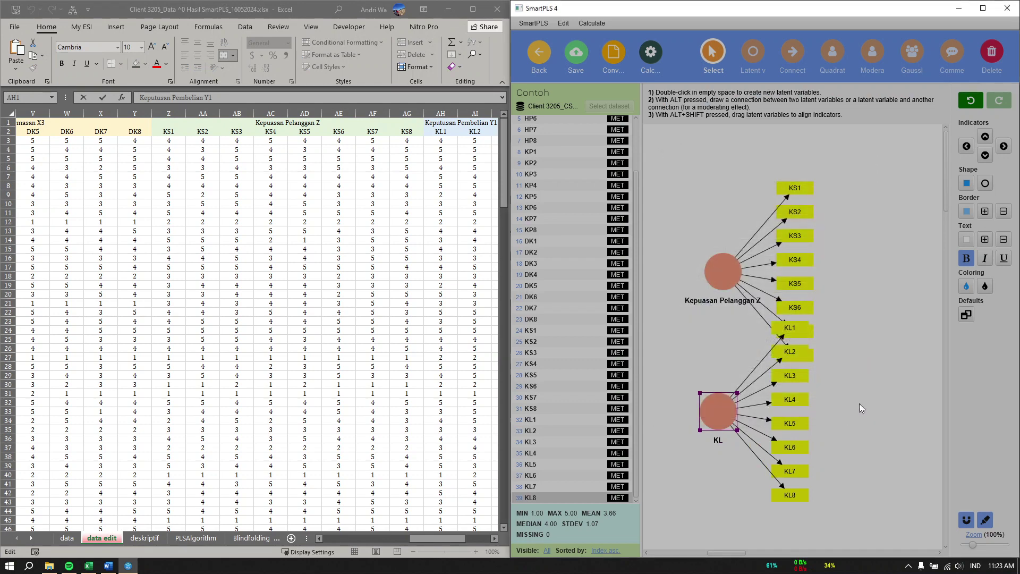
click(832, 410)
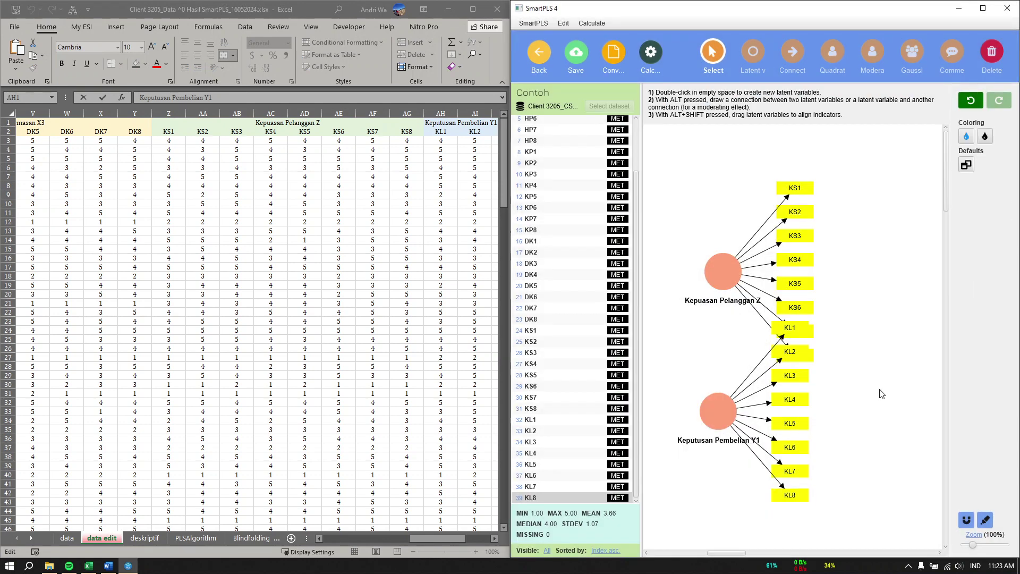
click(578, 55)
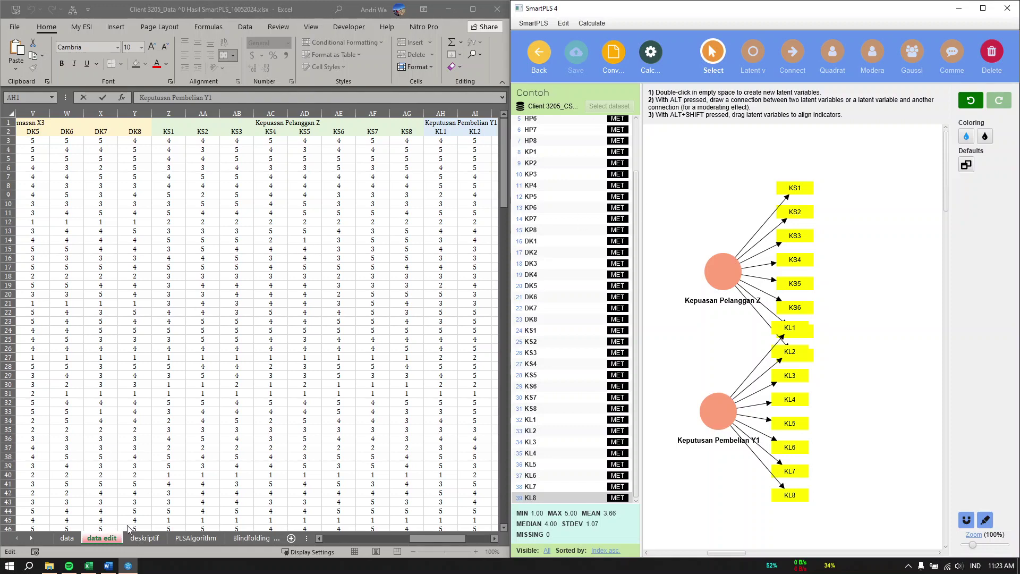
- View the research framework diagram on the workbook's data sheet and maximize SmartPLS to show all constructs
click(67, 538)
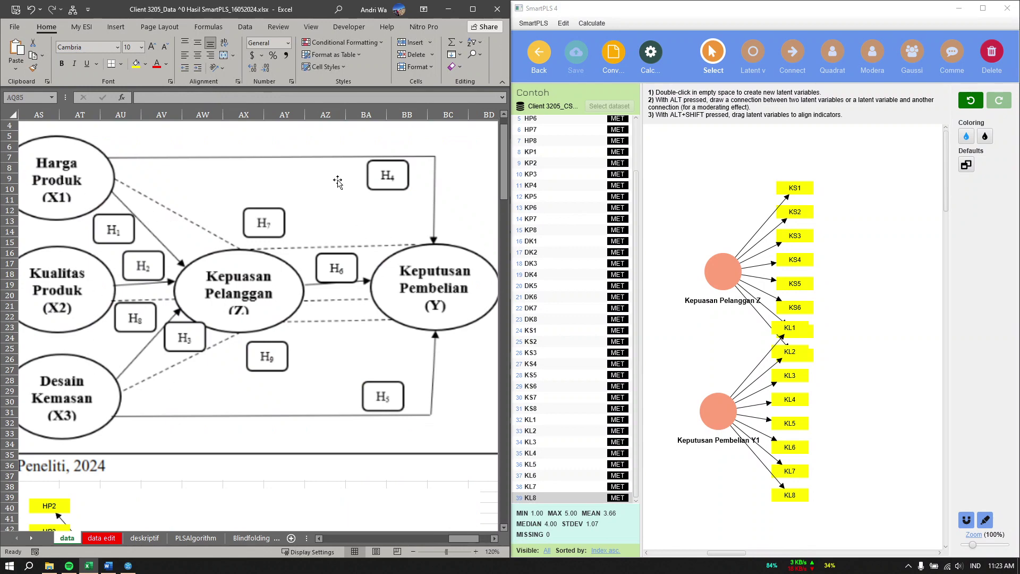
click(983, 8)
scroll(635, 345, left, 5)
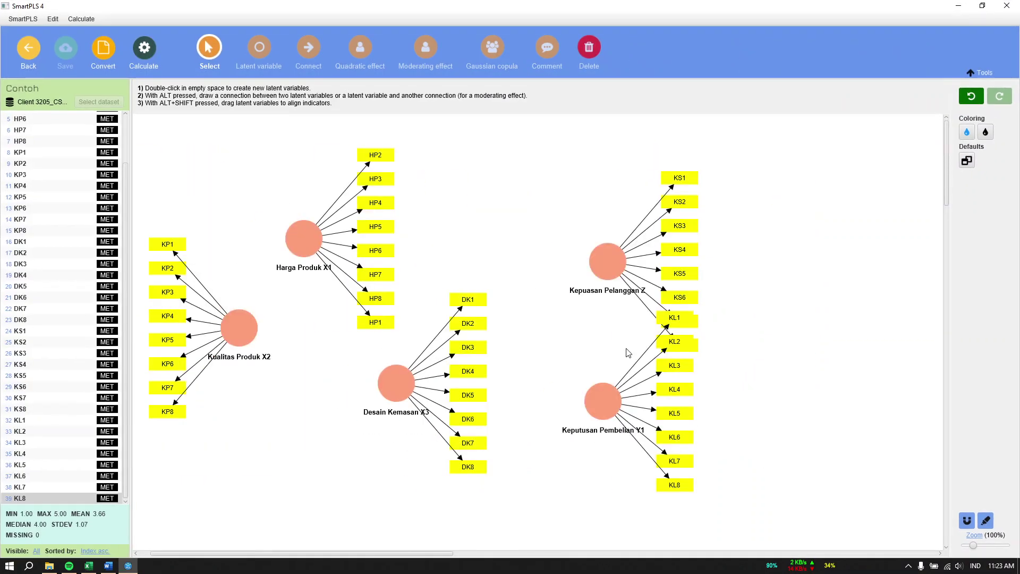
- Place Harga Produk X1 above and to the right of Kualitas Produk X2, and align Harga Produk X1's indicators to the construct's left side
click(327, 239)
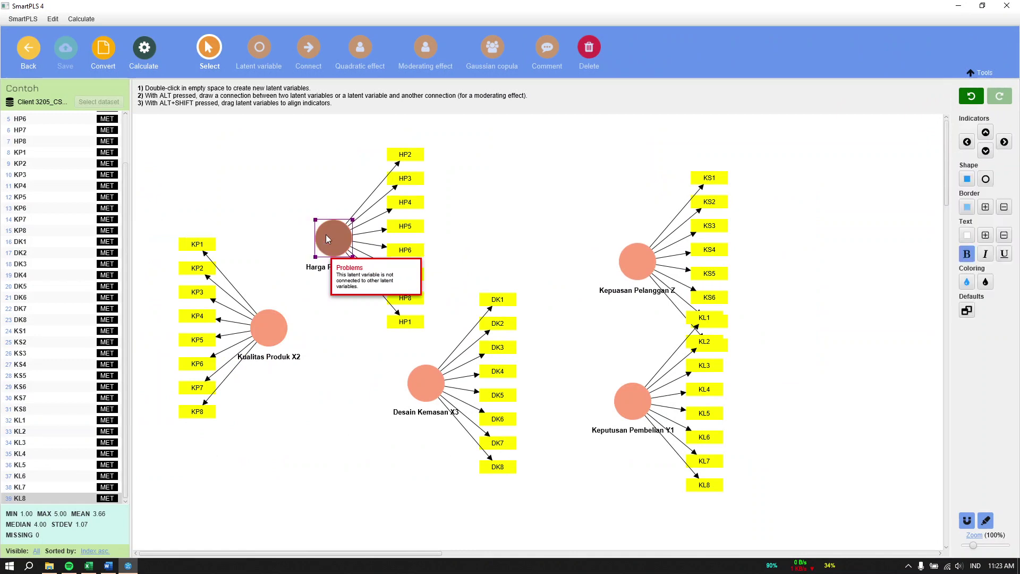
drag(327, 239, 324, 227)
click(269, 327)
drag(270, 329, 345, 406)
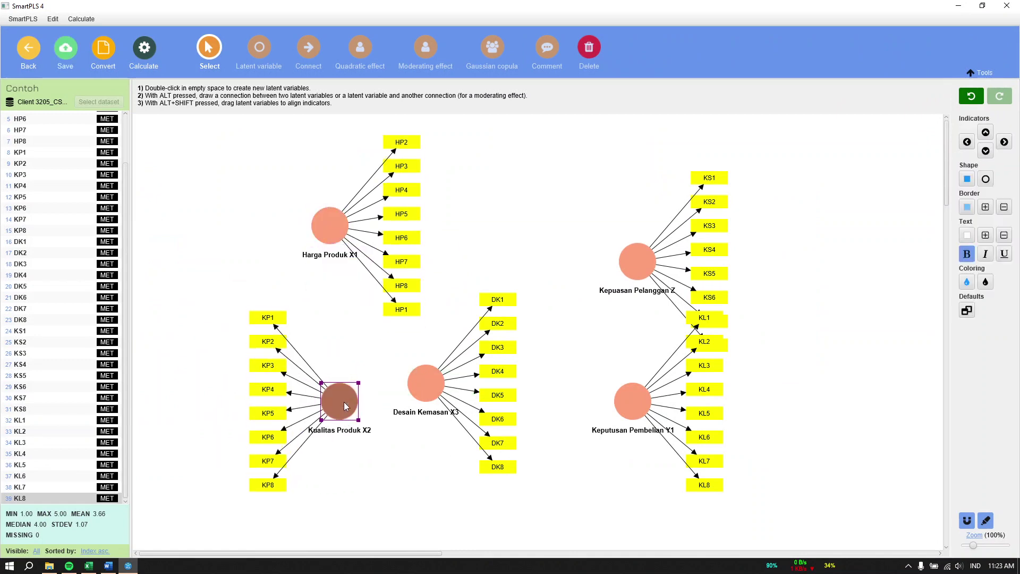
click(328, 223)
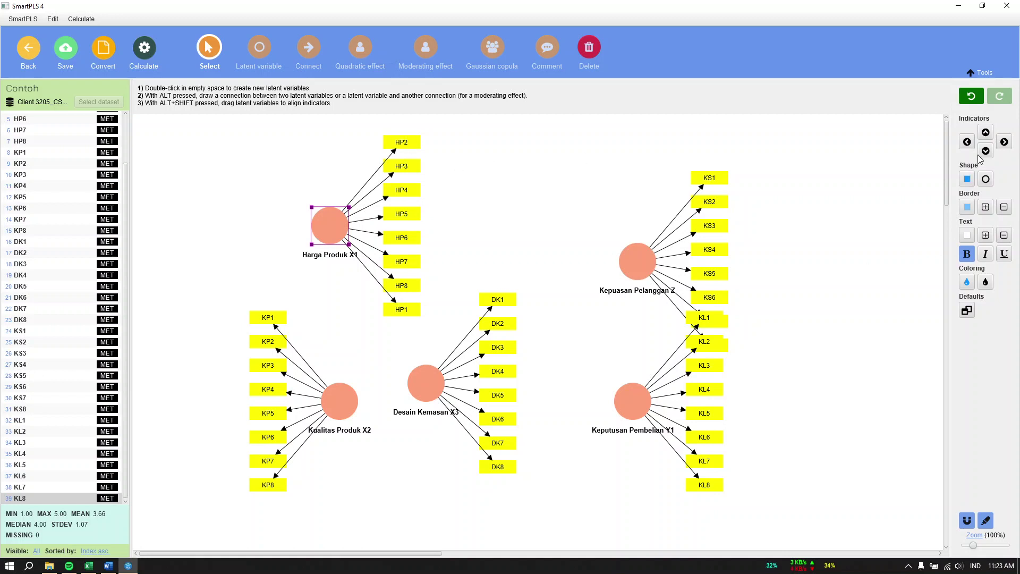
click(967, 143)
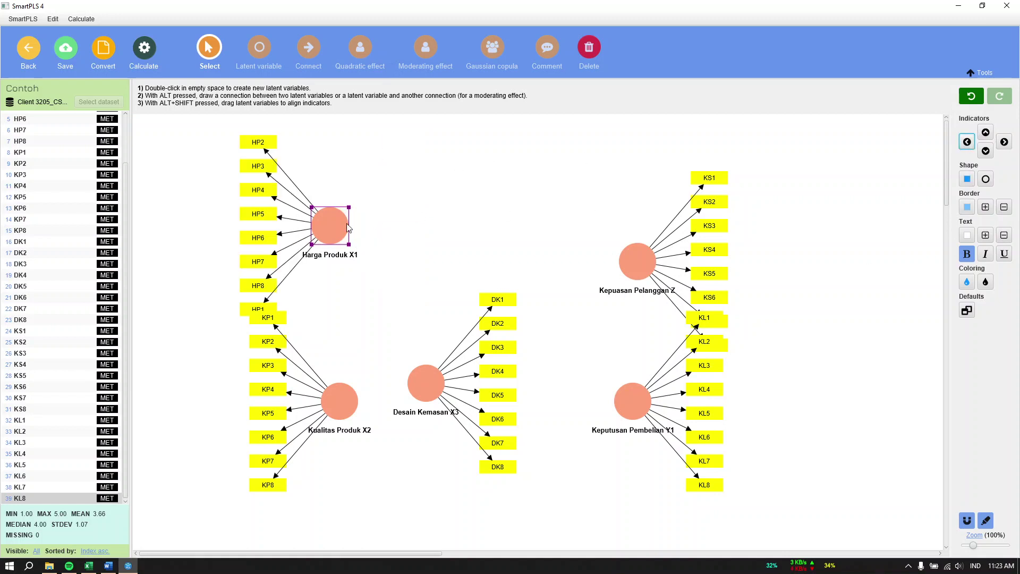
drag(342, 420, 265, 330)
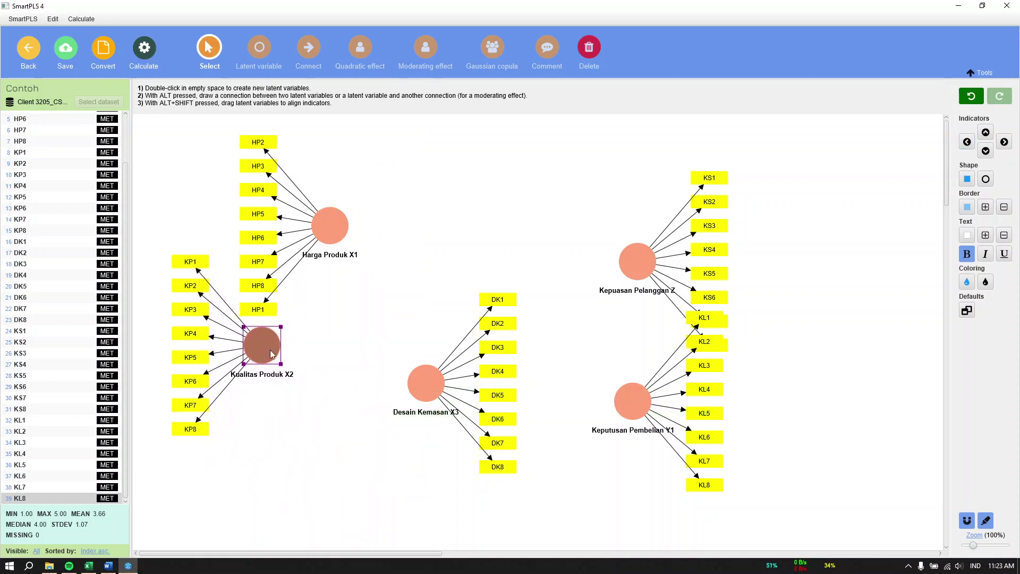
- Align Desain Kemasan X3's indicators to the construct's left side and place it below and to the right of Kualitas Produk X2
click(426, 383)
click(967, 142)
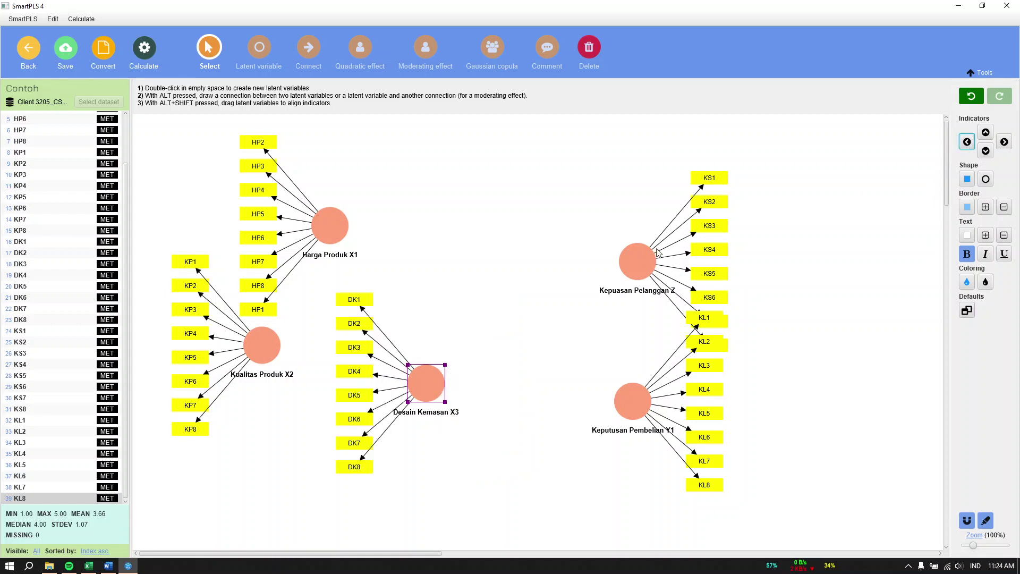
scroll(468, 376, down, 2)
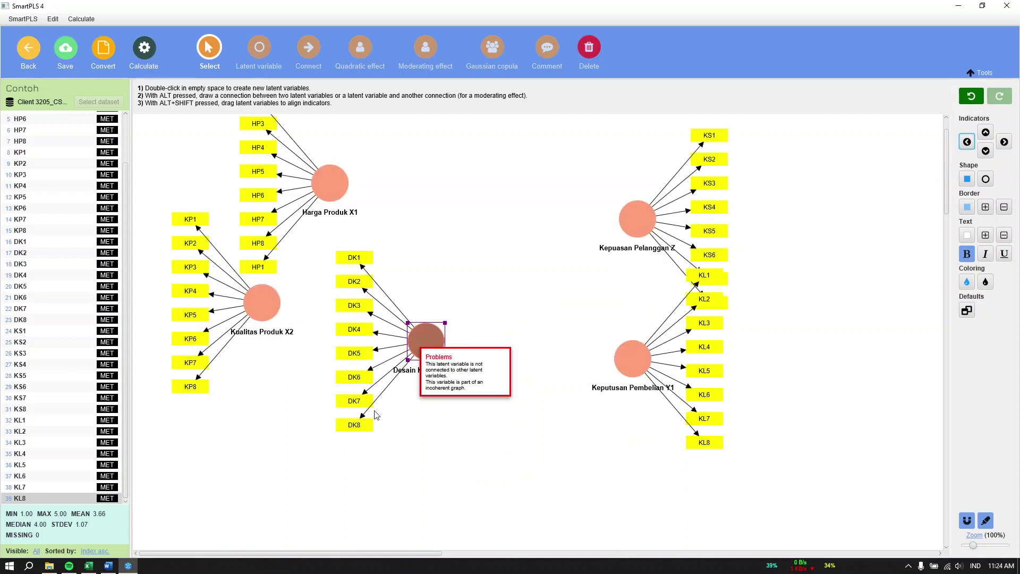
drag(424, 346, 338, 443)
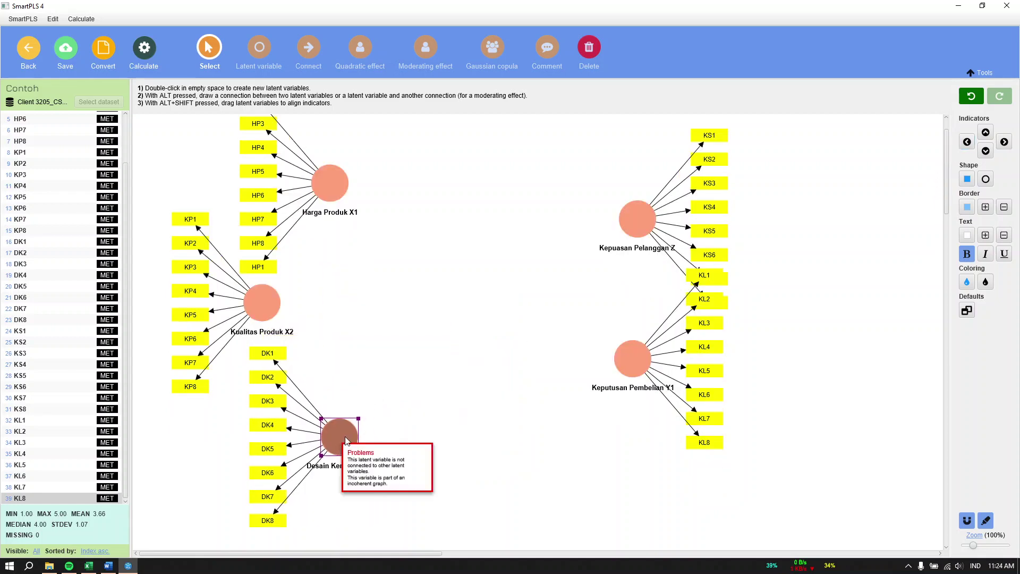
- Place Kepuasan Pelanggan Z in the middle beside the X constructs and Keputusan Pembelian Y1 to its right, level with Kualitas Produk X2
click(636, 215)
drag(636, 215, 394, 341)
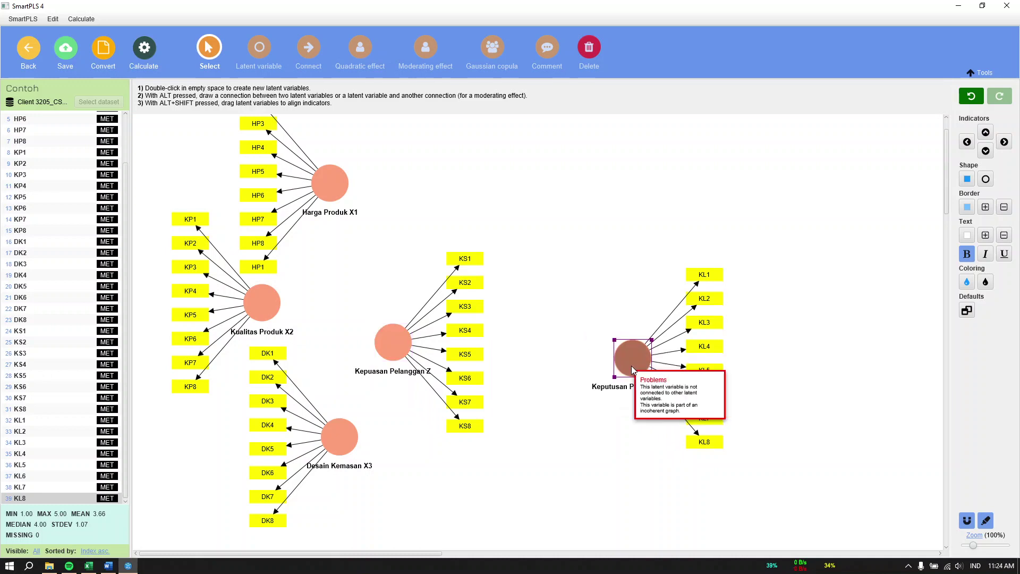
drag(630, 372, 567, 312)
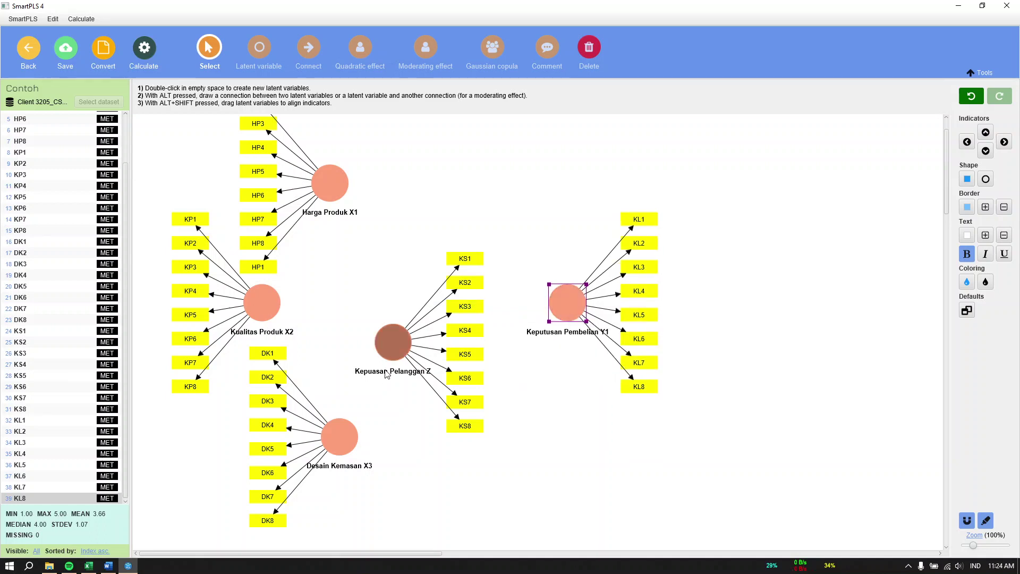
- Connect Harga Produk X1, Kualitas Produk X2 and Desain Kemasan X3 to Kepuasan Pelanggan Z, and connect Z to Keputusan Pembelian Y1
click(310, 50)
drag(331, 185, 401, 343)
drag(262, 303, 386, 371)
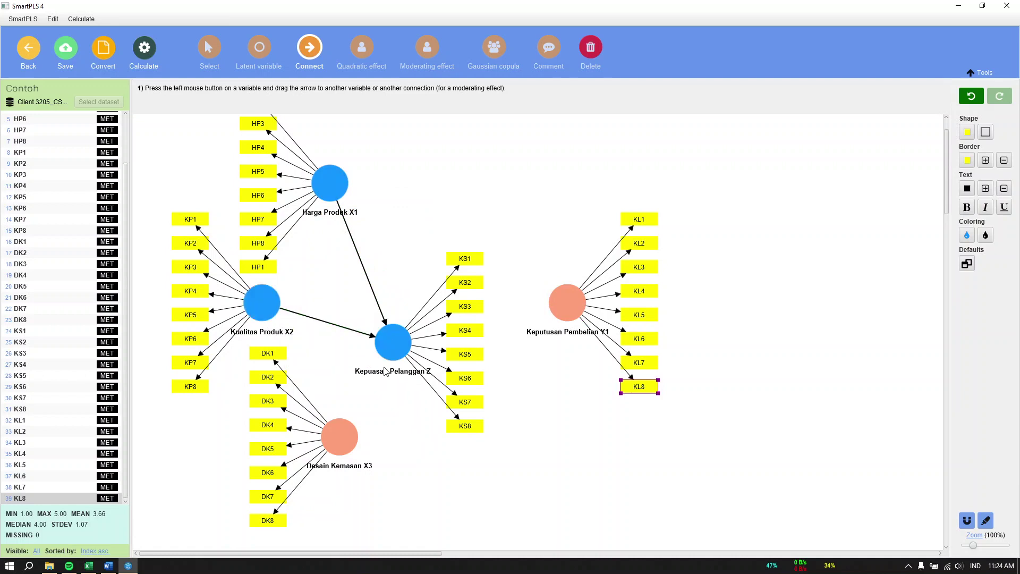
drag(340, 433, 569, 309)
- Connect constructs X1, X2 and X3 to Keputusan Pembelian Y1, draw a path from Kualitas Produk X2 to Desain Kemasan X3, and save the model
drag(331, 184, 568, 304)
drag(274, 308, 581, 305)
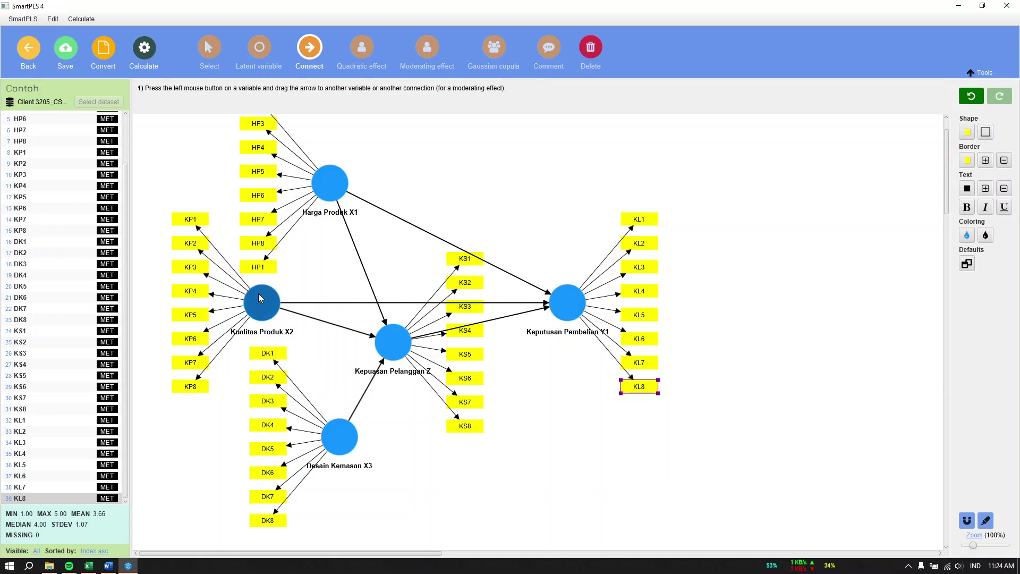
drag(261, 298, 356, 447)
drag(356, 447, 566, 306)
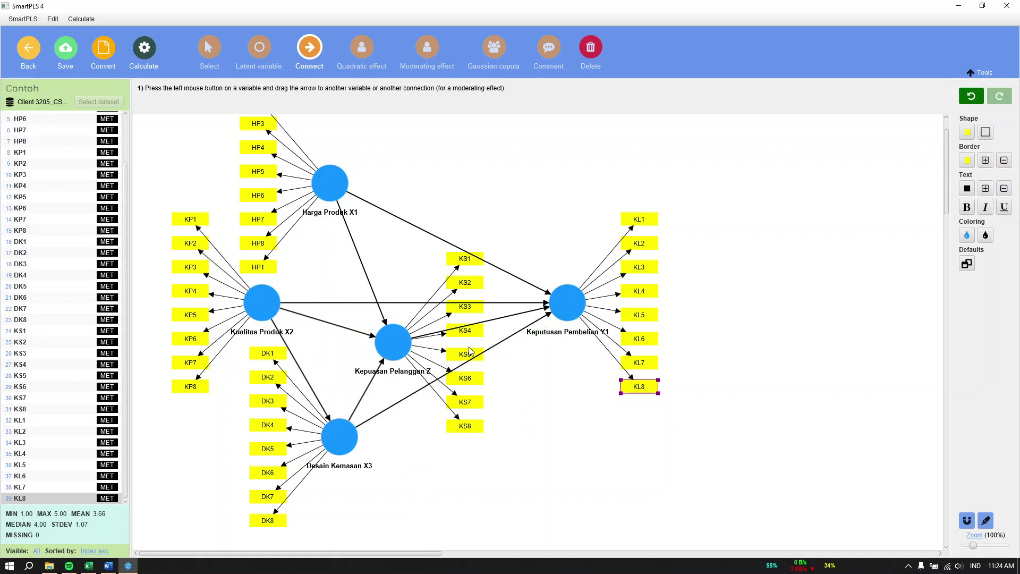
click(61, 51)
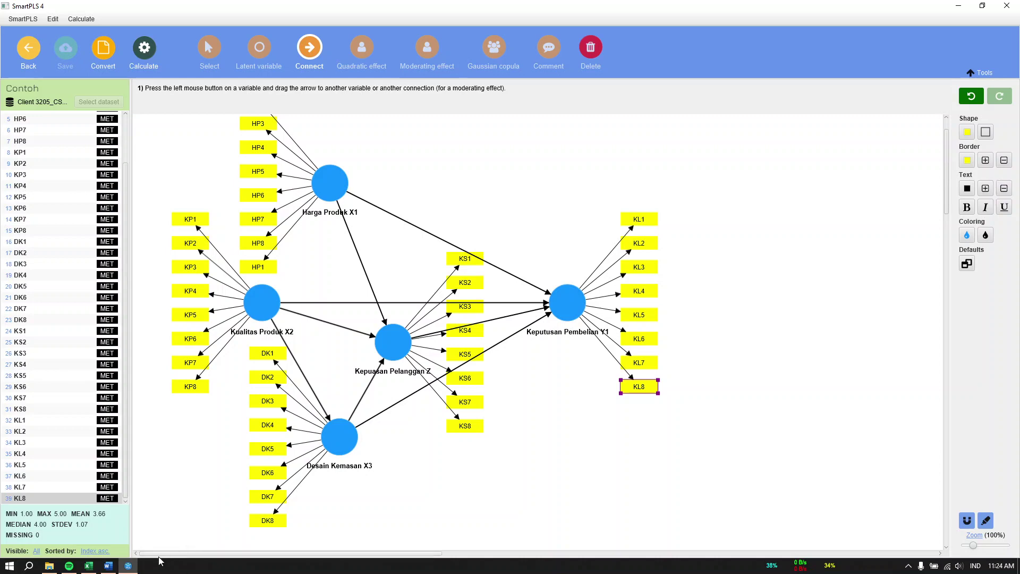
- Switch to the Word interpretation document and examine its Outer Model diagram for comparison with the drawn model
click(108, 565)
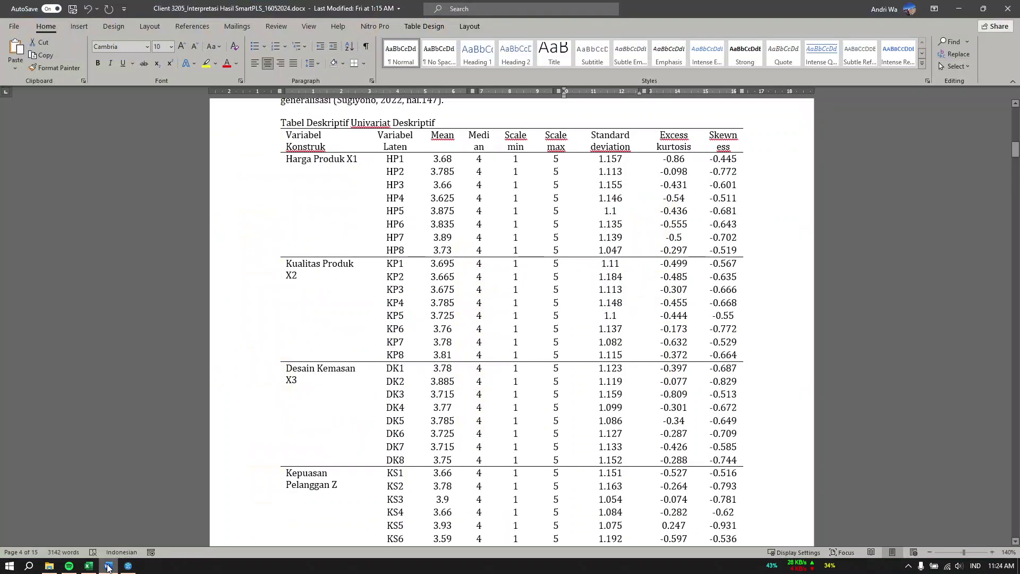
scroll(609, 355, down, 5)
scroll(609, 355, down, 10)
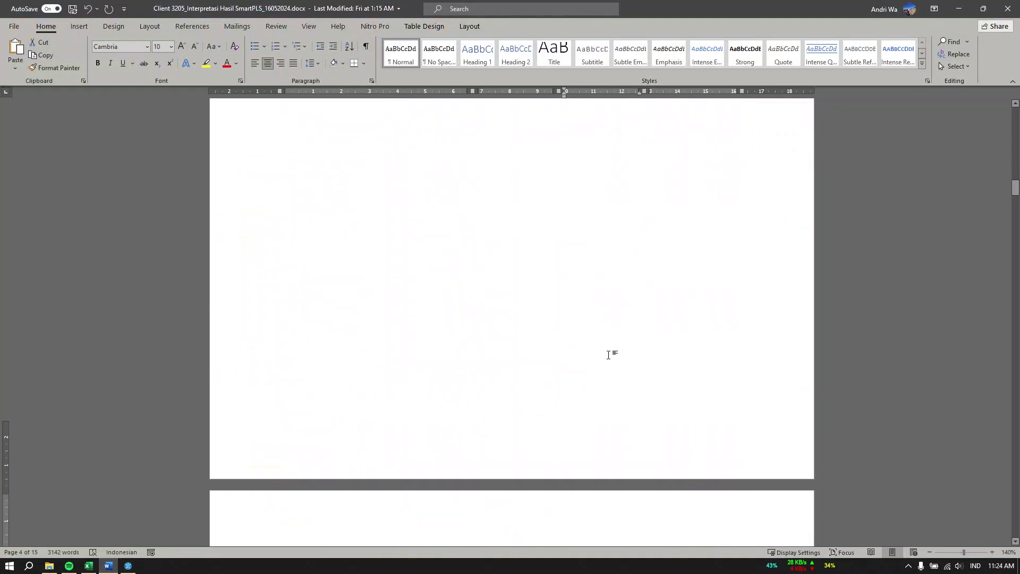
scroll(608, 355, down, 4)
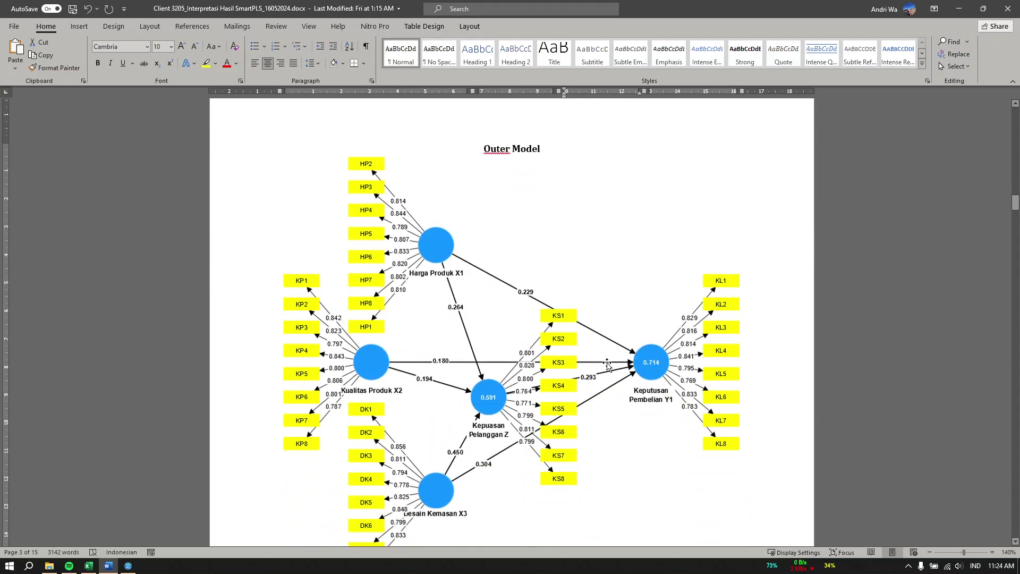
click(958, 9)
- Run the PLS-SEM algorithm in SmartPLS with the default settings and examine the graphical output and Harga Produk X1's reliability results
click(142, 51)
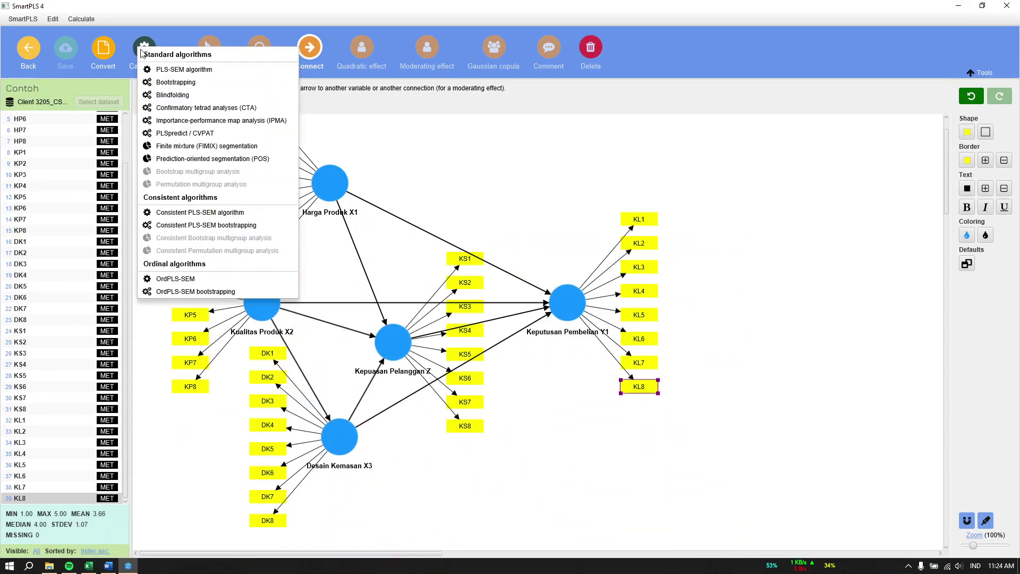
click(165, 70)
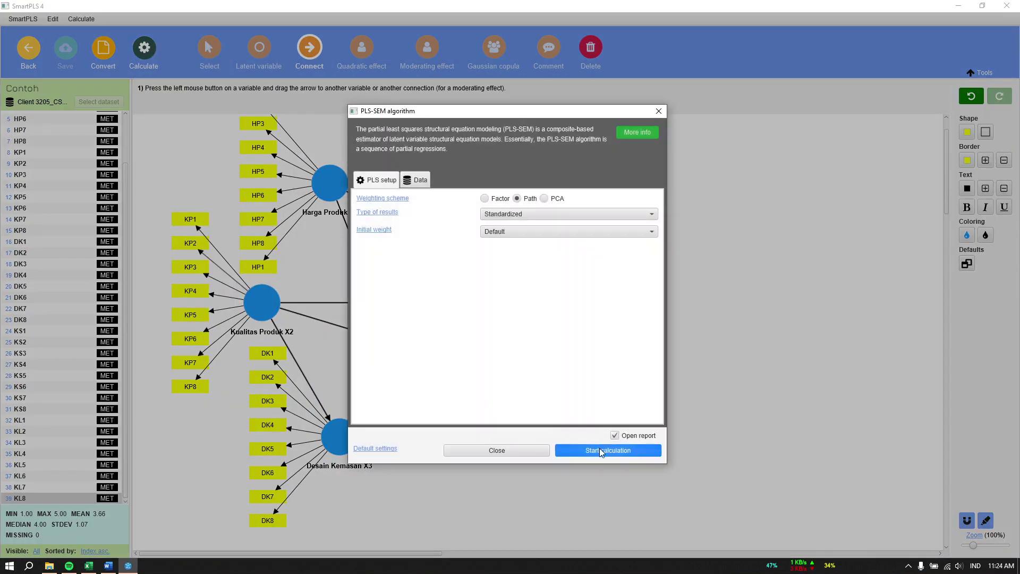
click(599, 449)
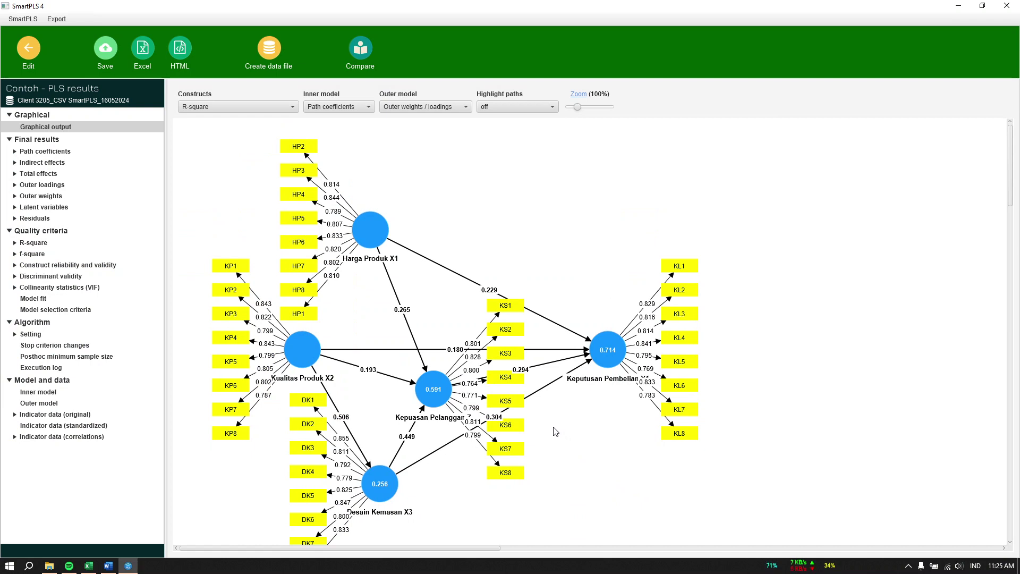
scroll(505, 442, down, 1)
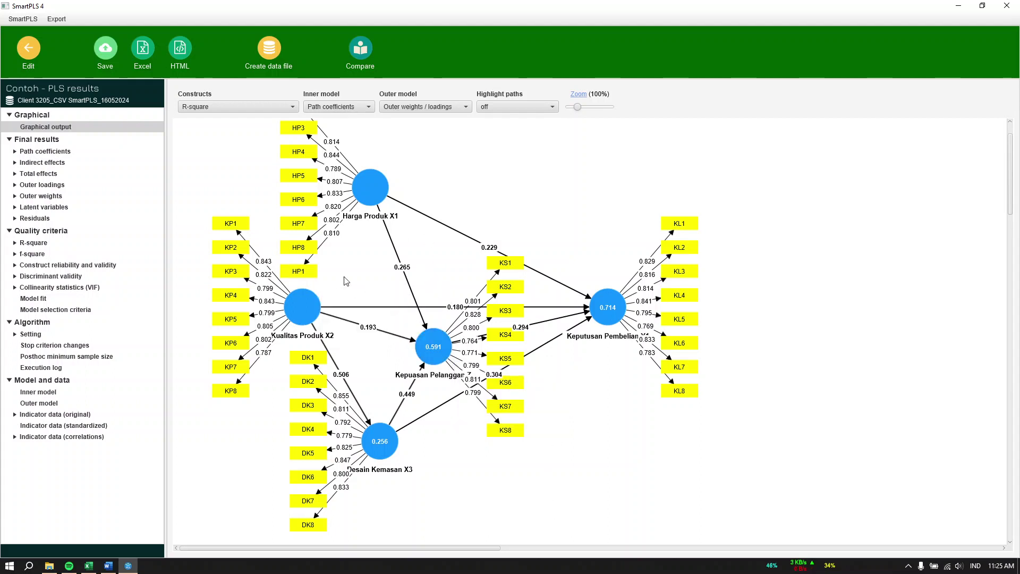
mouse_move(381, 170)
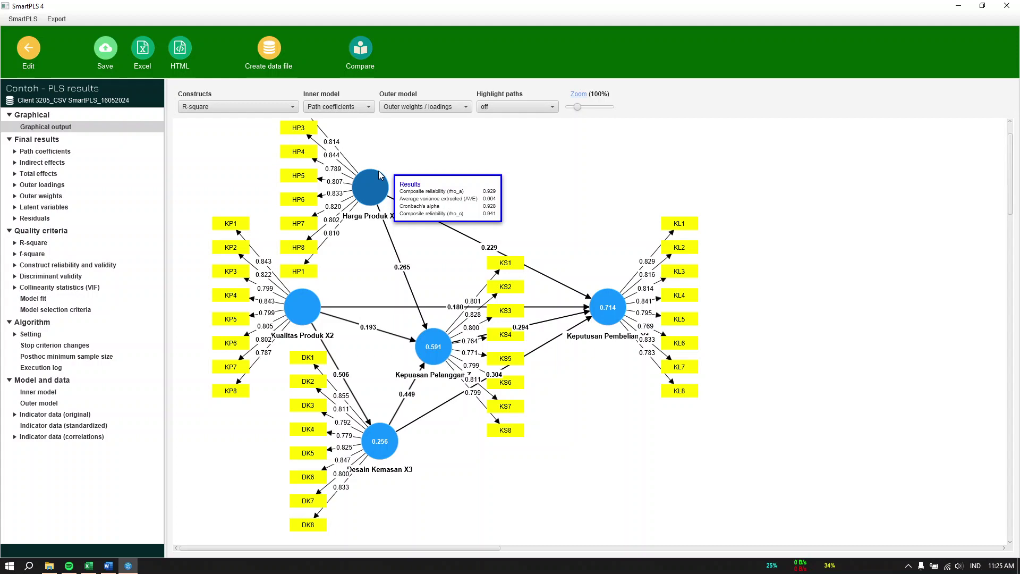
- Save the PLS results report in the Contoh project, replacing the suggested file name with P
click(106, 53)
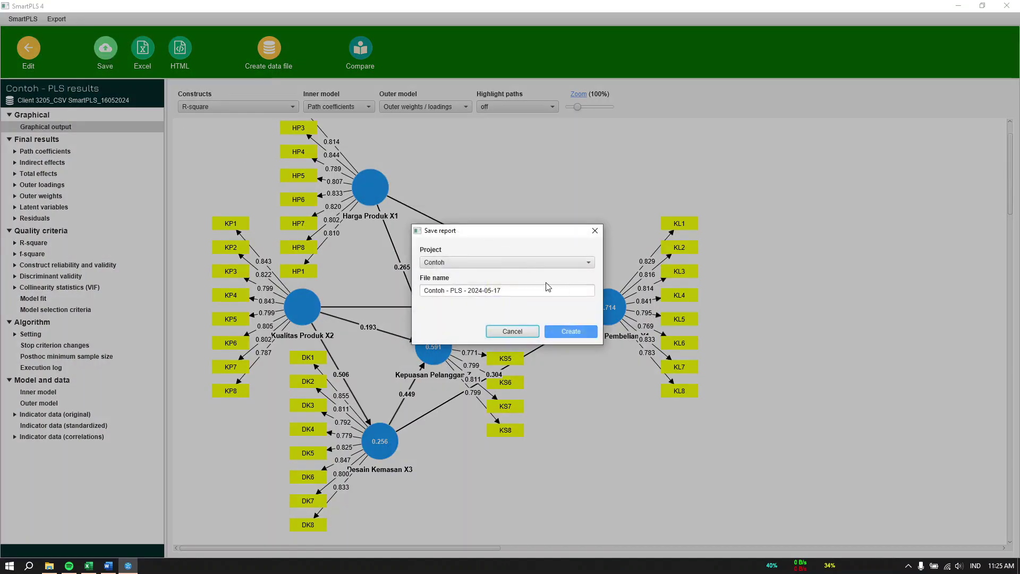
click(512, 291)
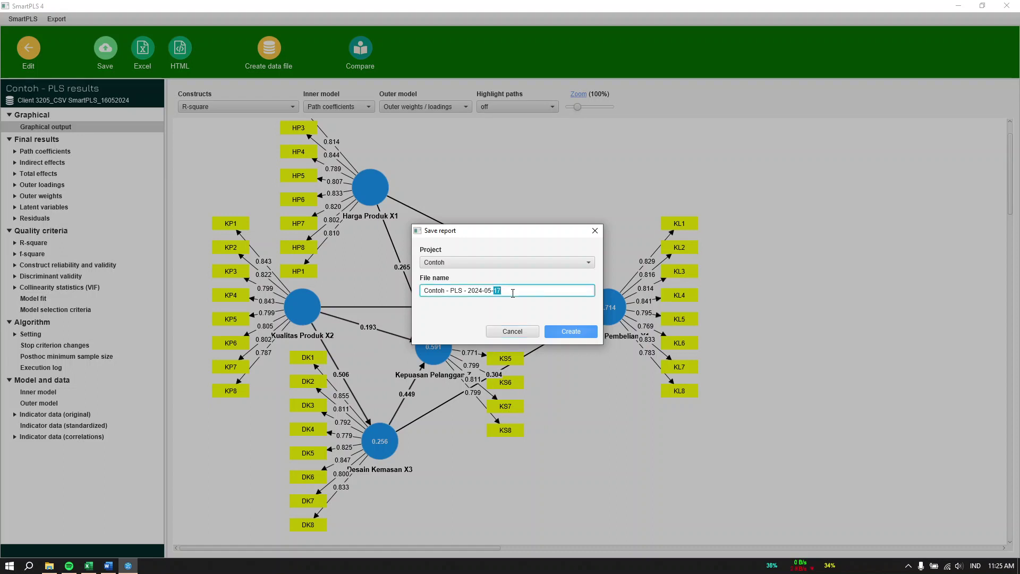
key(ctrl+a)
text(P)
click(588, 336)
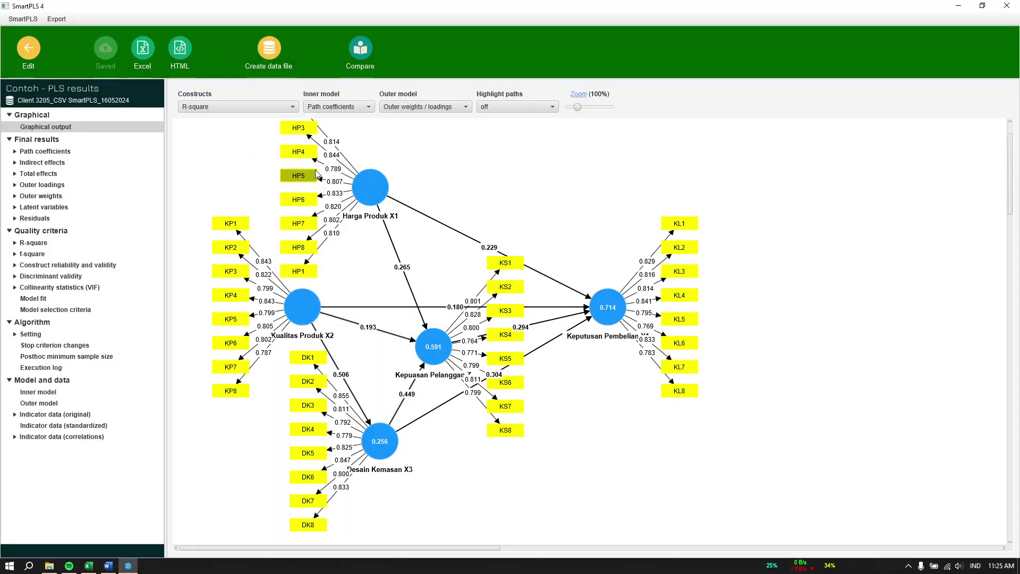
click(138, 58)
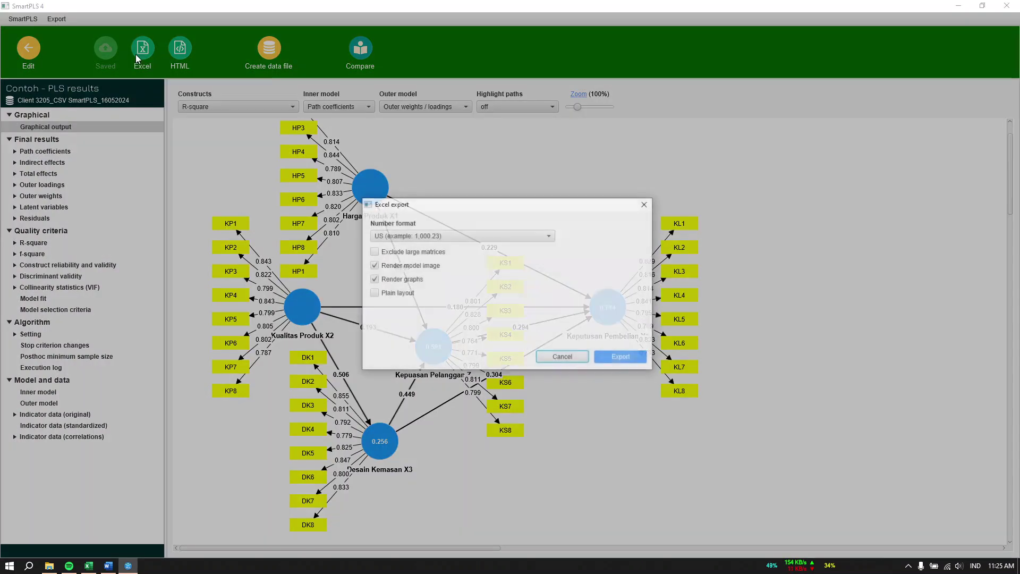
click(642, 360)
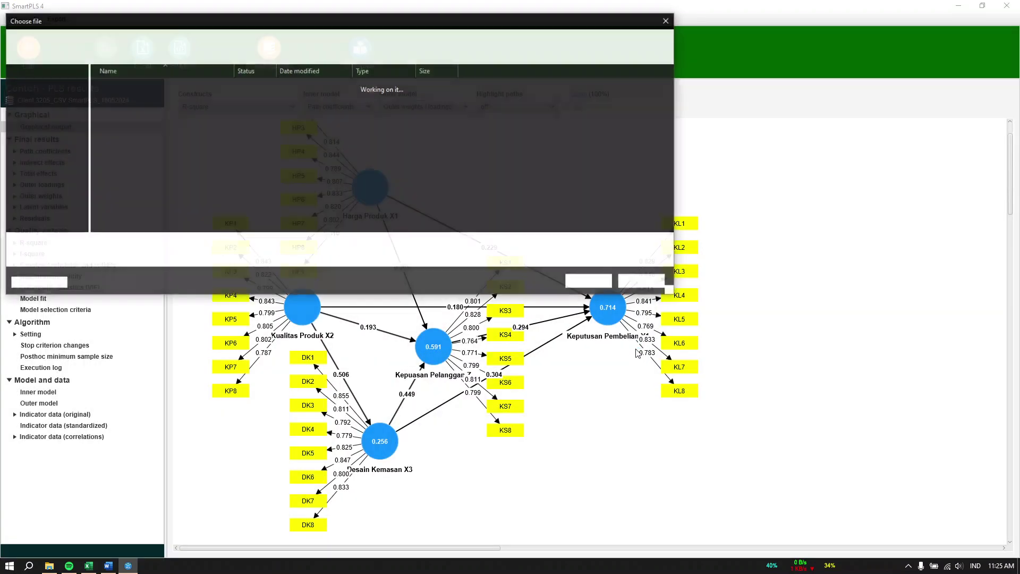
key(BackSpace)
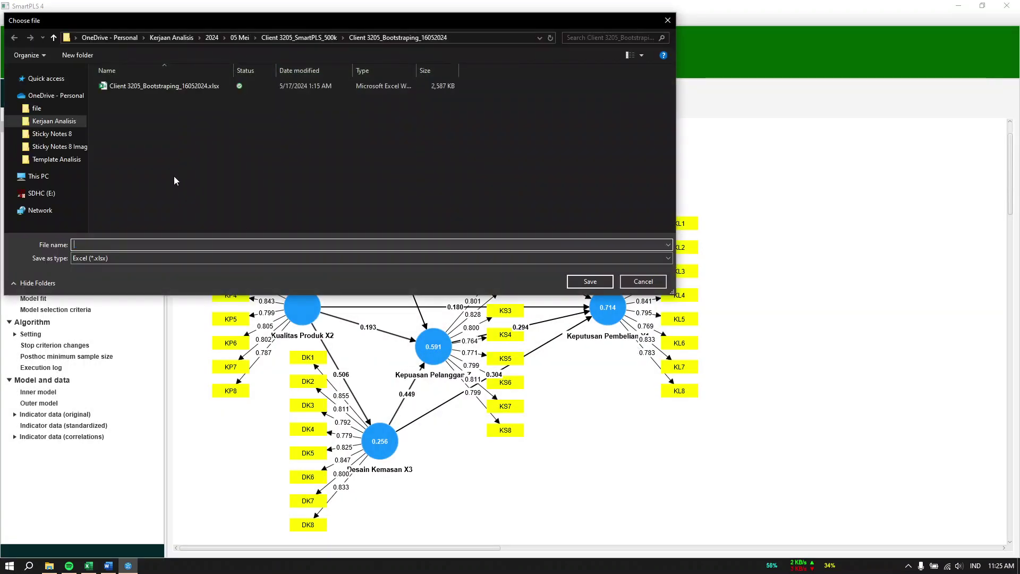
text(pls)
text(PLSalgorithm)
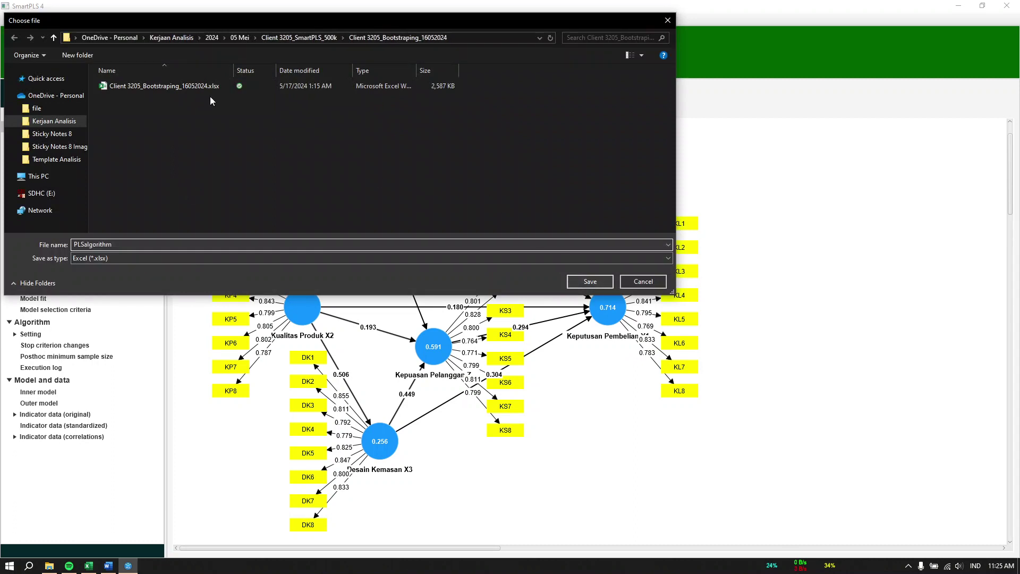
click(53, 38)
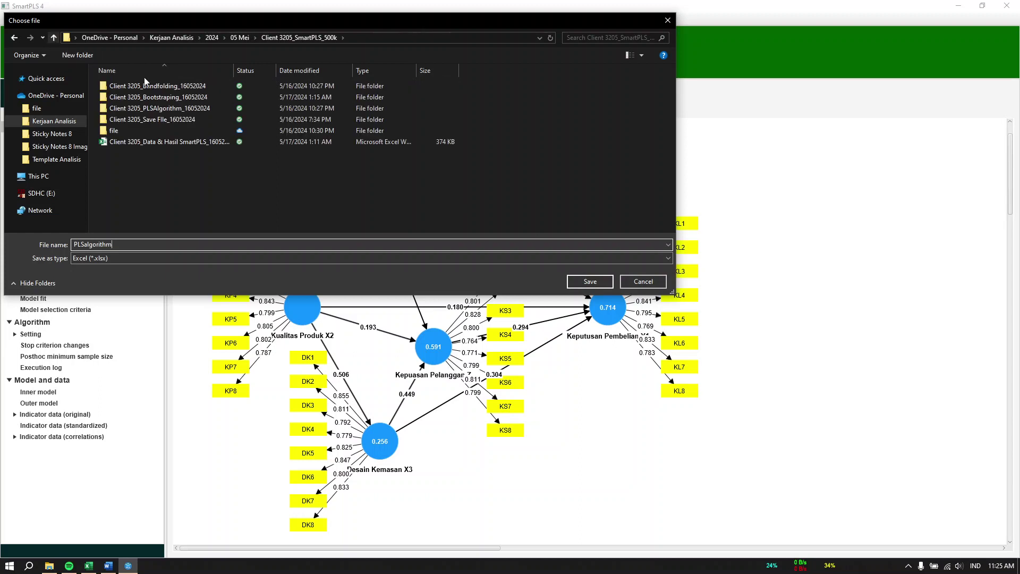
double_click(156, 112)
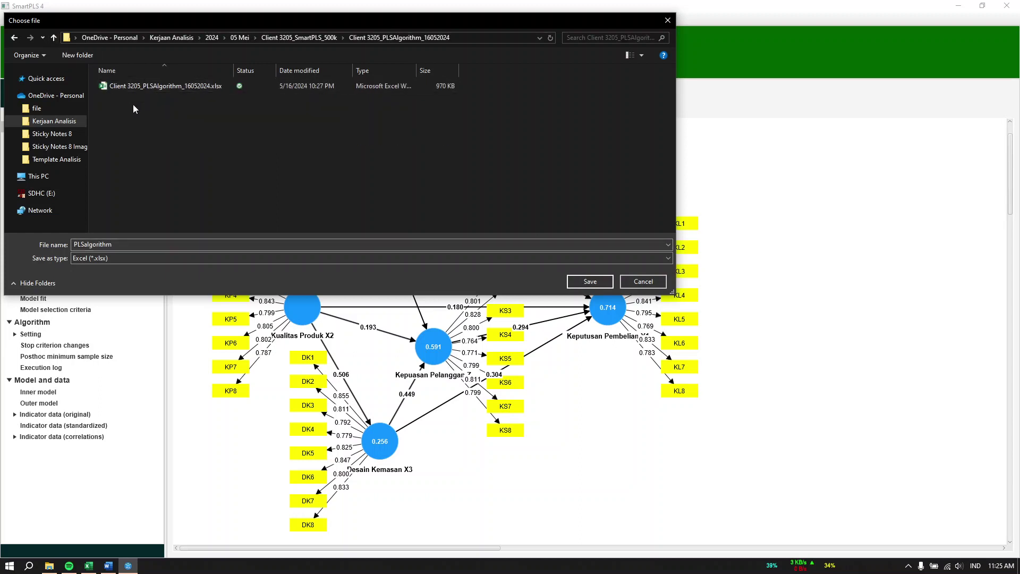
click(53, 37)
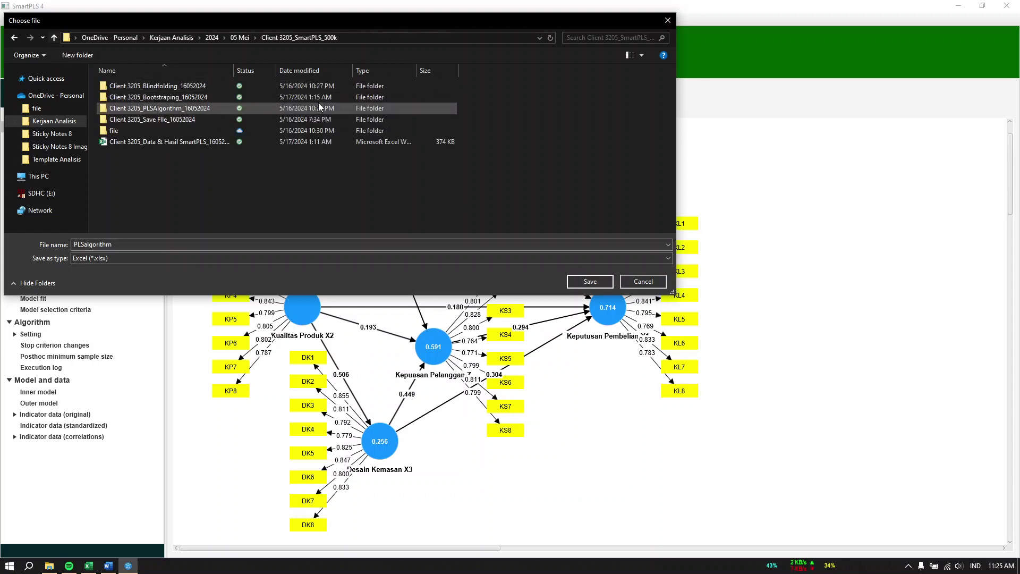
click(643, 281)
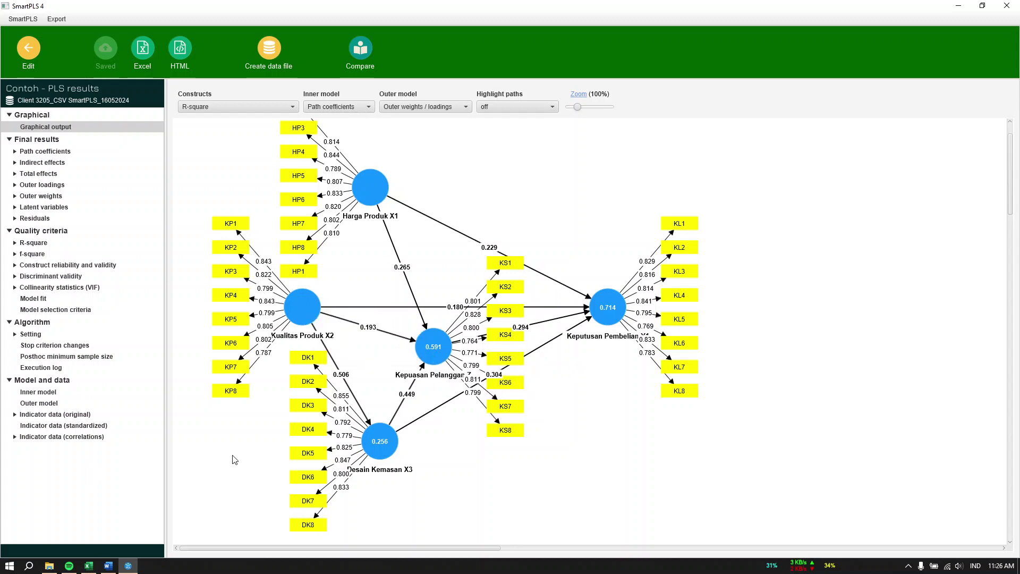
- Examine the outer loadings matrix and the construct reliability and validity overview in the PLS results
click(58, 186)
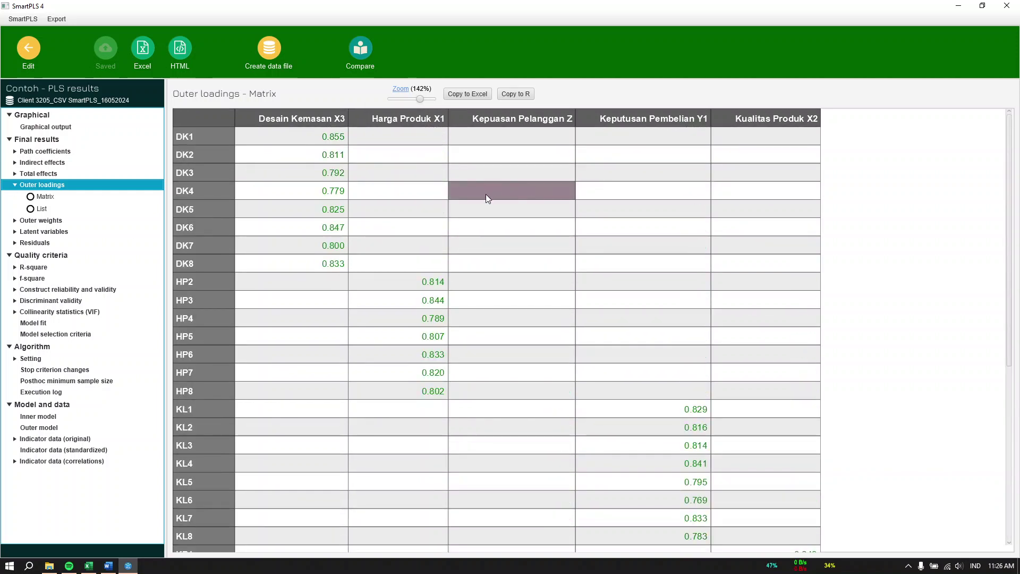
scroll(481, 191, down, 5)
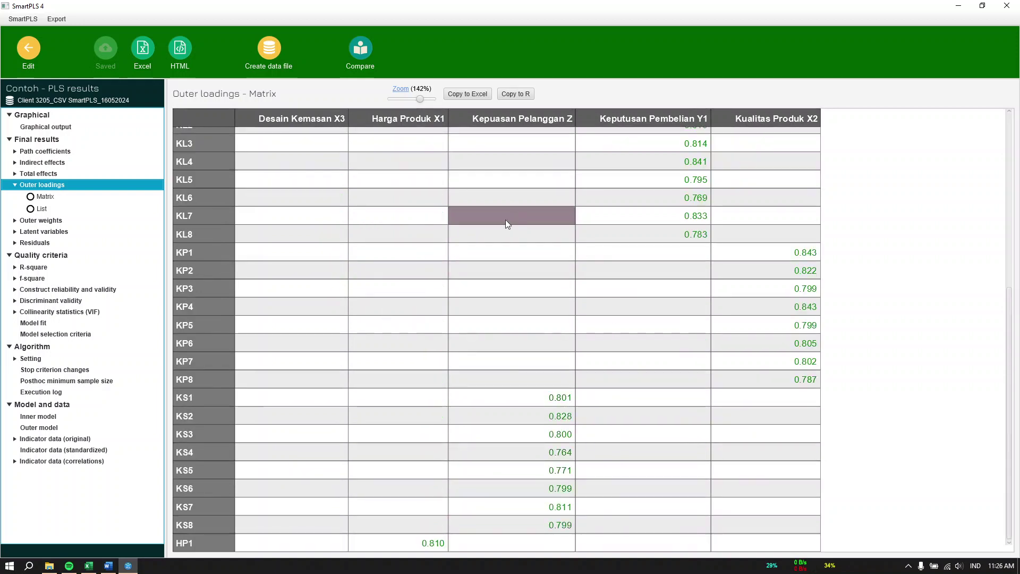
scroll(678, 351, up, 5)
scroll(425, 260, down, 5)
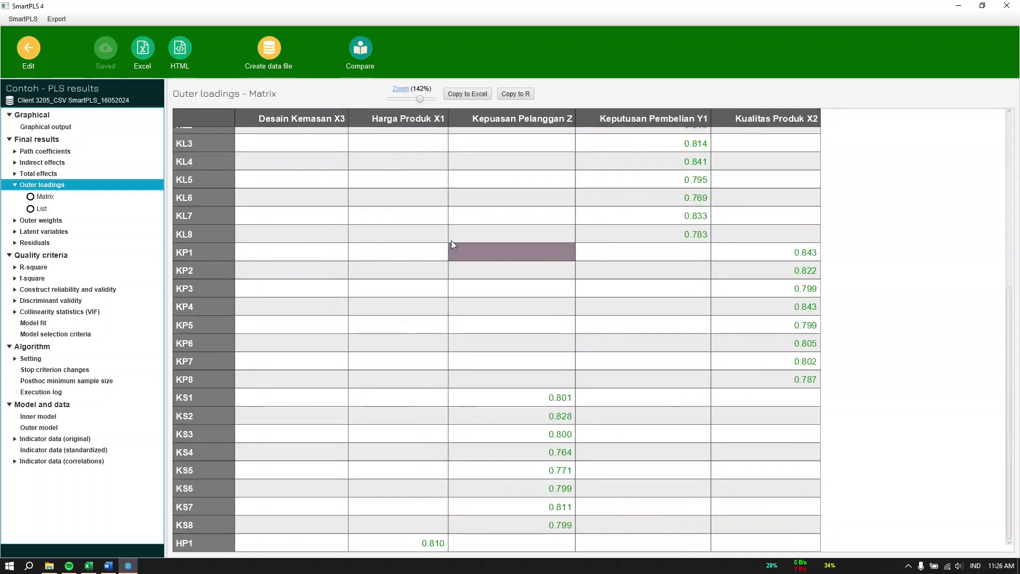
scroll(792, 339, up, 4)
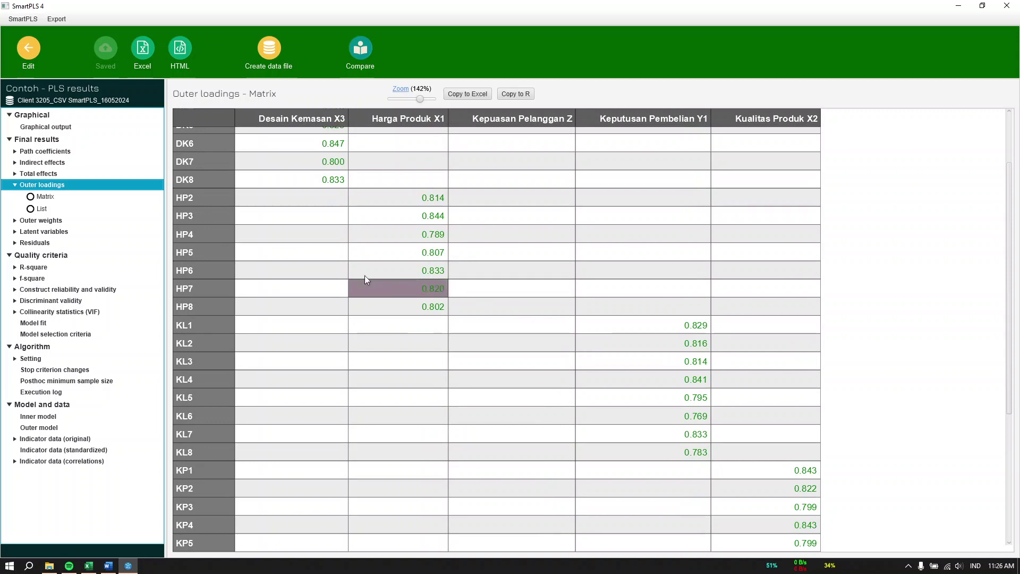
click(34, 291)
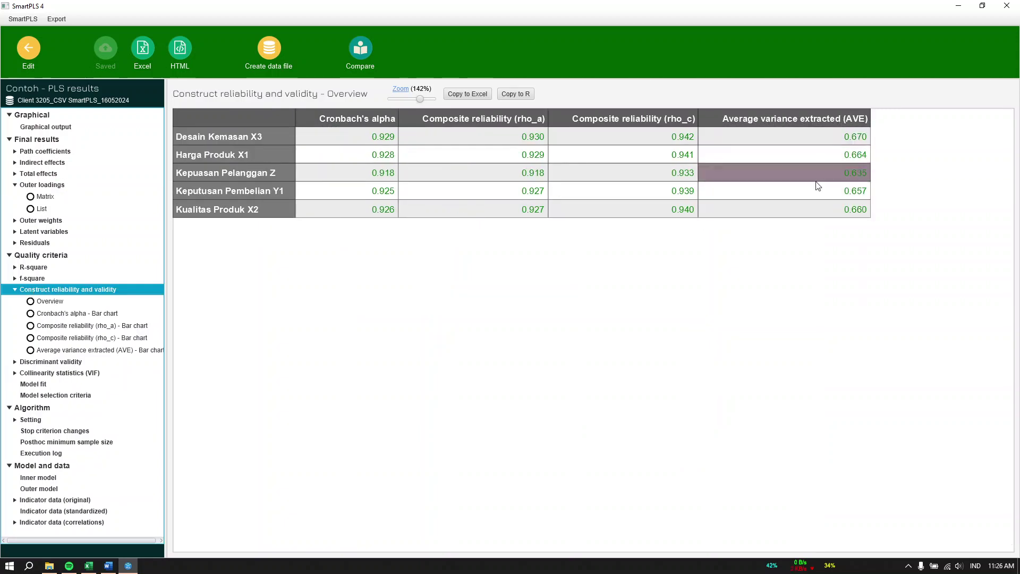
- Switch to the Word interpretation document, examine its outer loadings and convergent validity (AVE) table, and return to SmartPLS
click(107, 566)
scroll(601, 348, down, 15)
scroll(601, 348, up, 3)
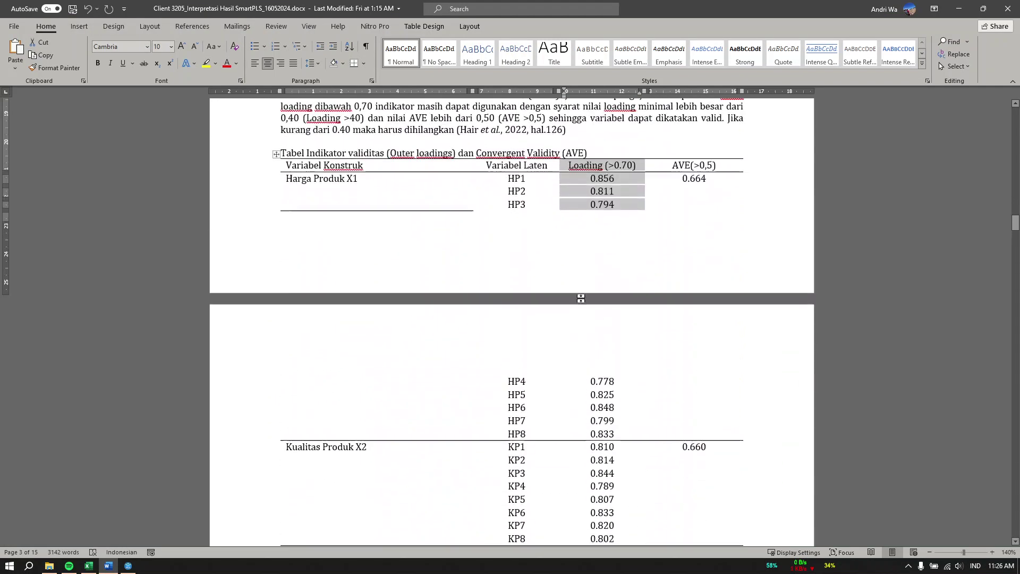
drag(360, 153, 562, 154)
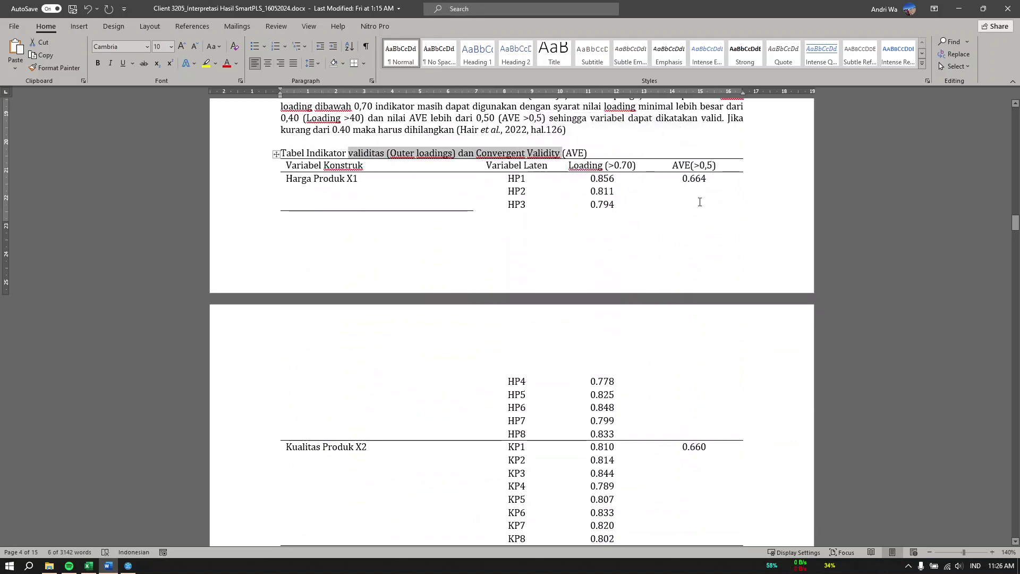
scroll(701, 192, down, 2)
scroll(701, 201, up, 2)
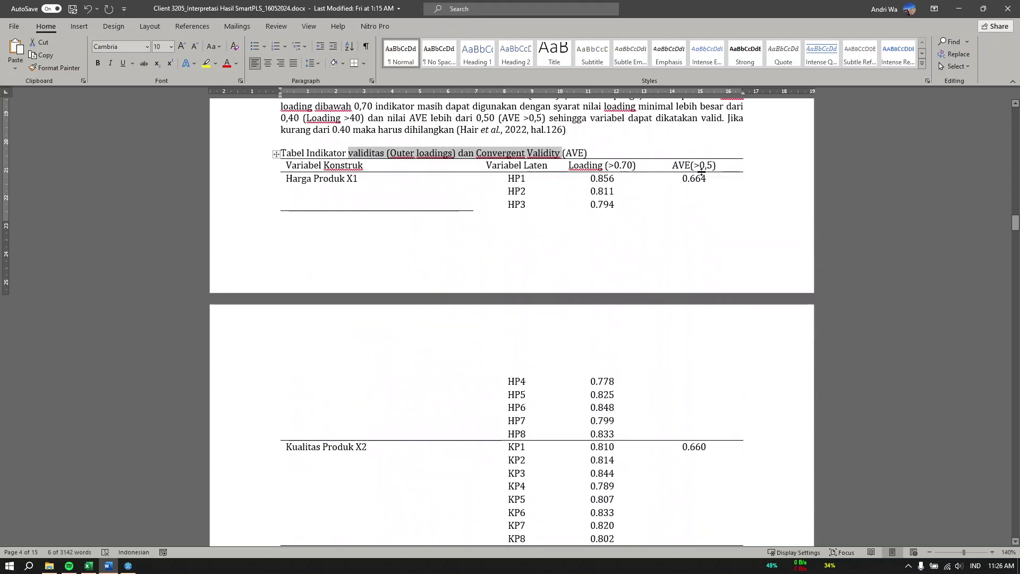
click(701, 169)
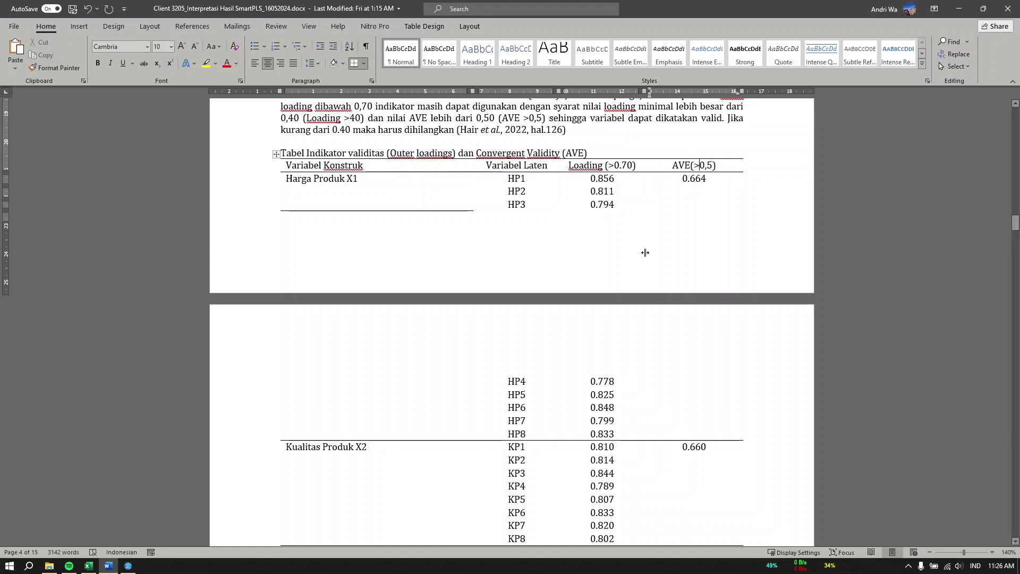
scroll(645, 253, down, 3)
click(959, 8)
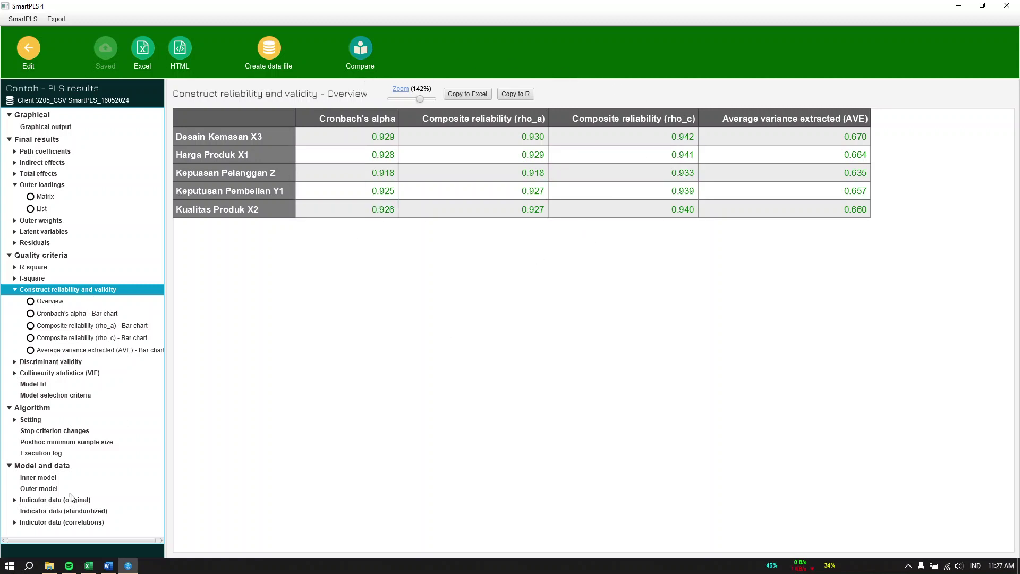
- Review the construct reliability and HTMT sections in the Word document, and examine the discriminant validity HTMT matrix in SmartPLS
click(109, 566)
scroll(613, 362, down, 15)
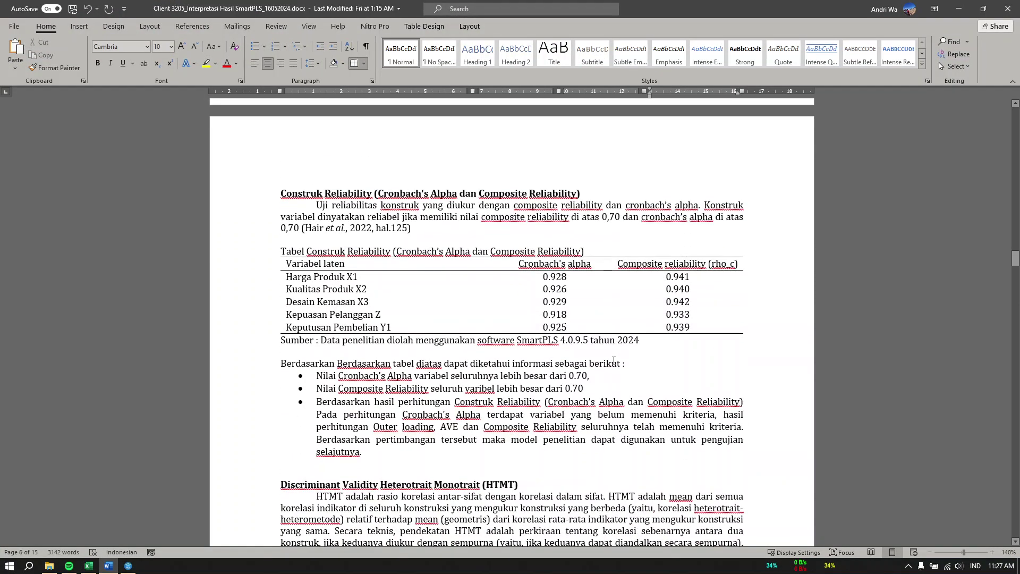
scroll(614, 362, down, 6)
scroll(592, 360, down, 3)
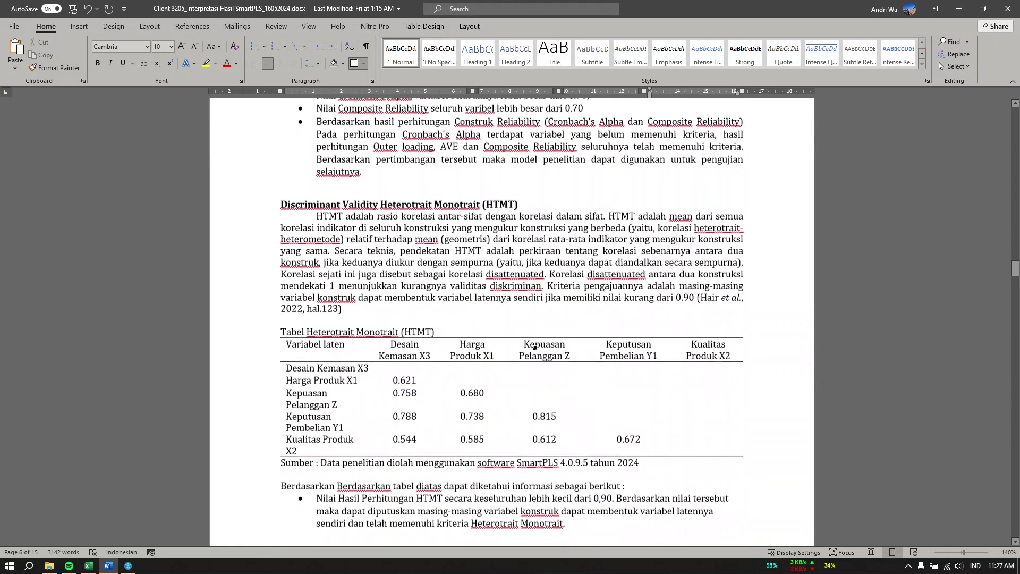
click(357, 215)
scroll(643, 298, down, 4)
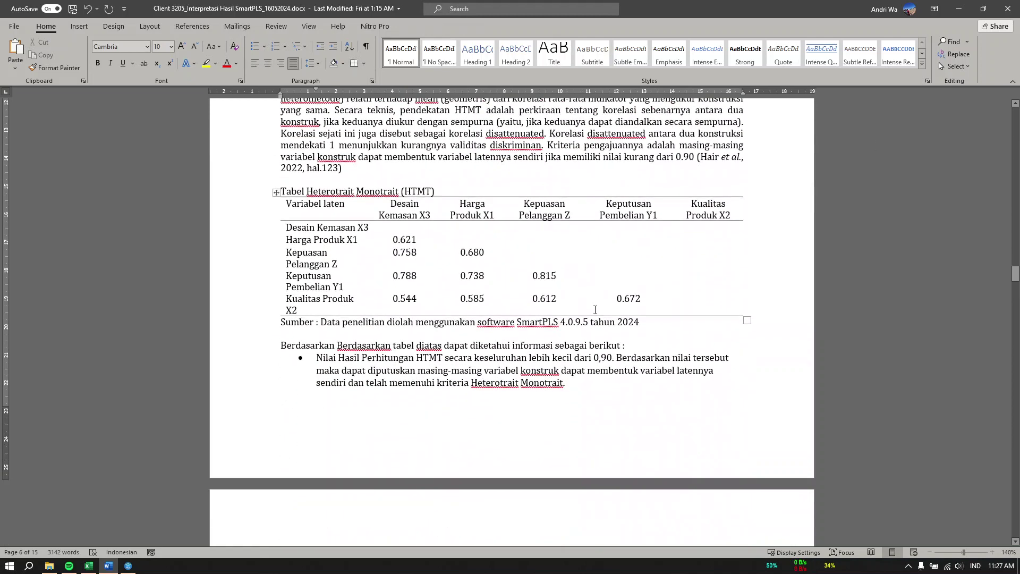
scroll(585, 307, up, 4)
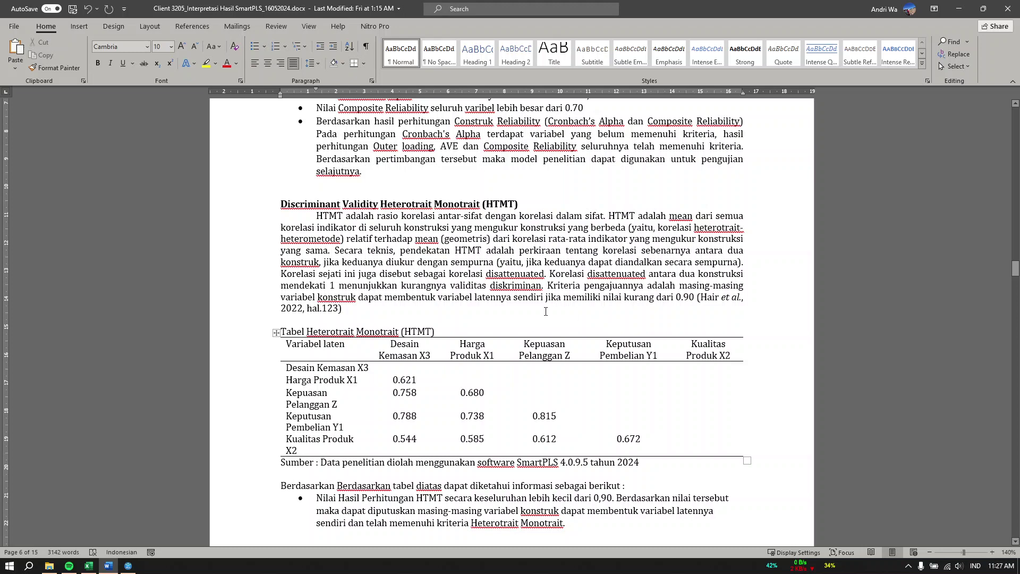
scroll(514, 304, down, 3)
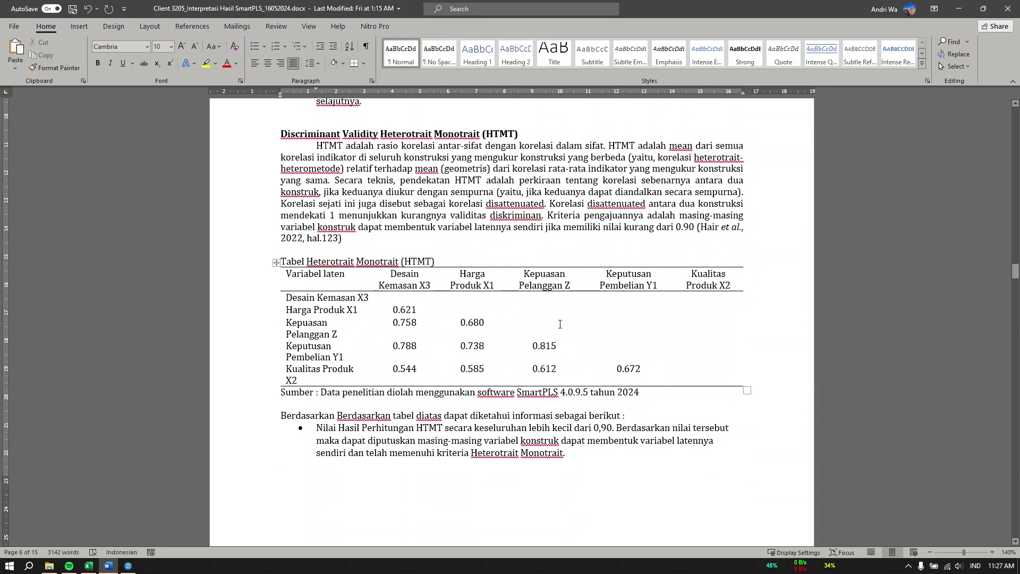
click(960, 13)
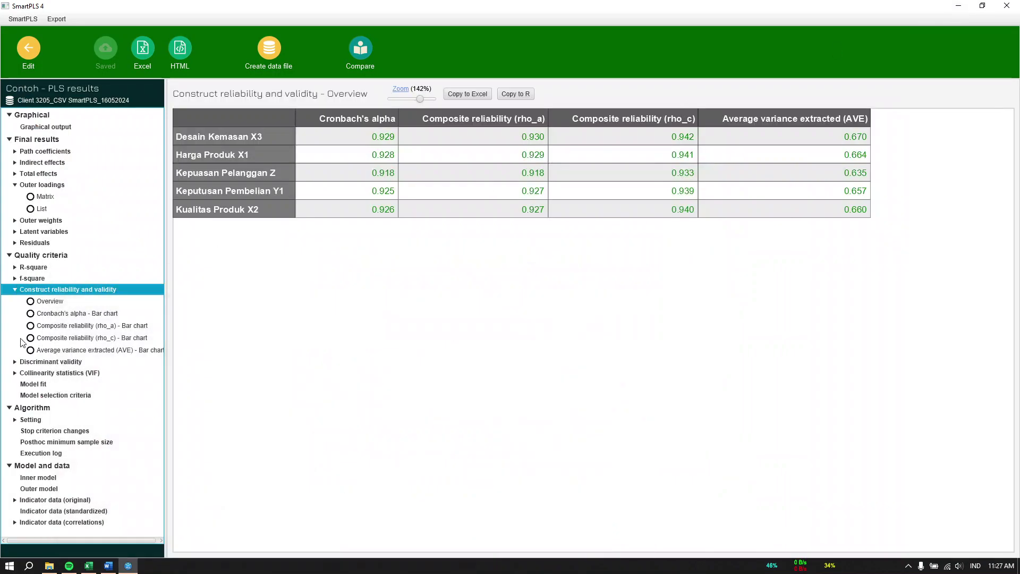
click(48, 363)
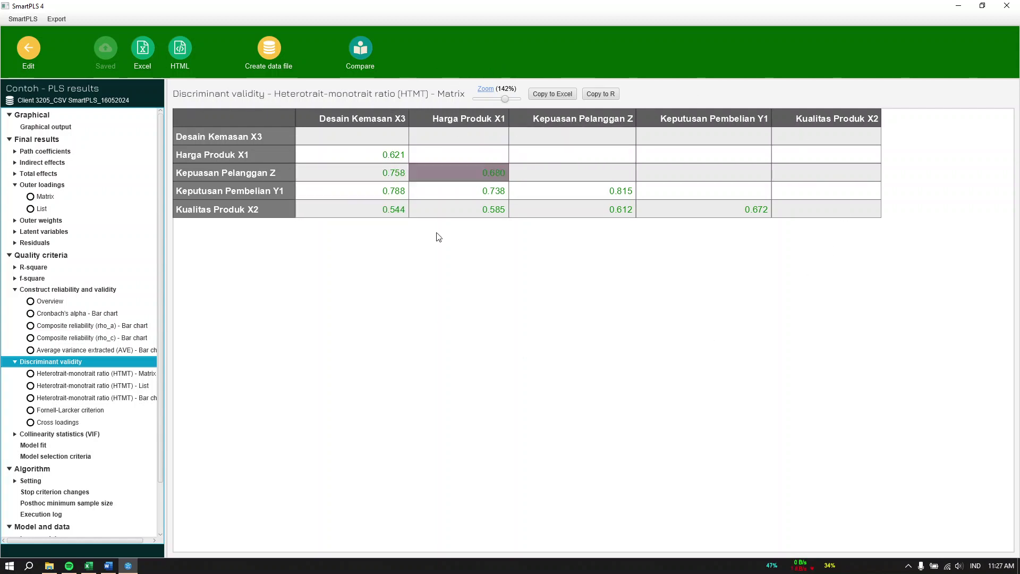
- Switch to the Word document and examine the collinearity assessment VIF table in the Inner Model section
click(113, 567)
scroll(591, 447, down, 12)
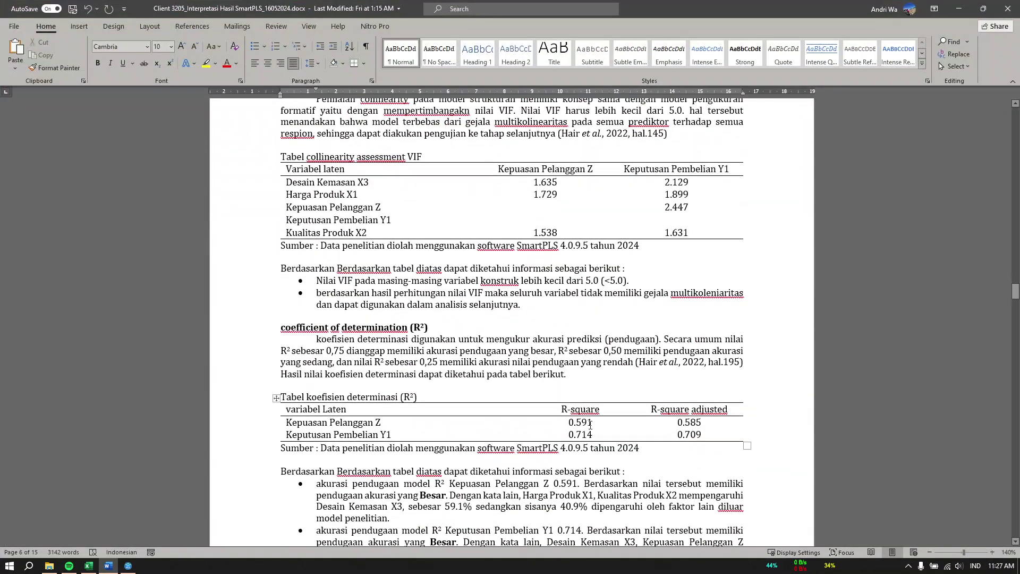
scroll(489, 203, up, 3)
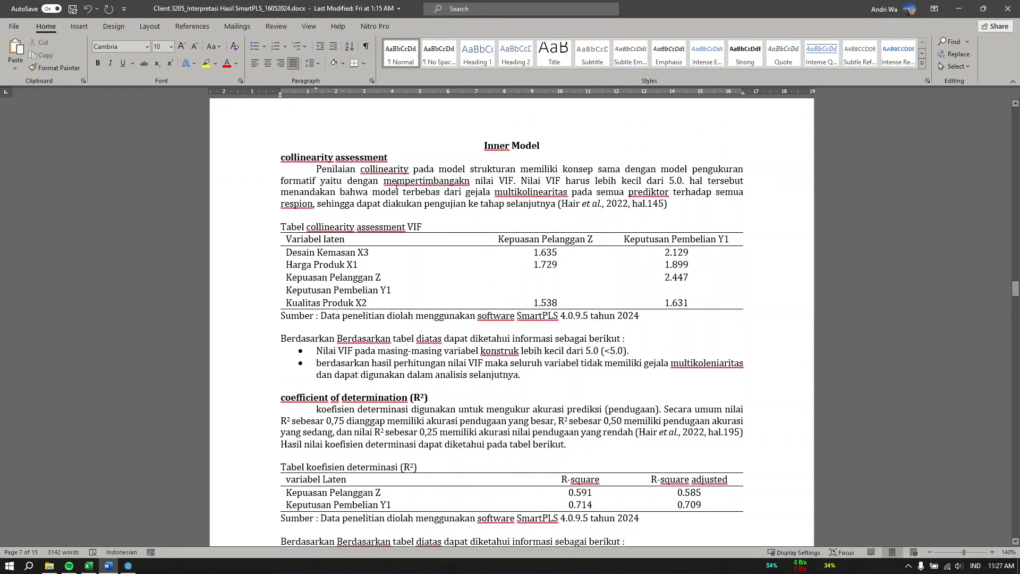
drag(282, 227, 360, 228)
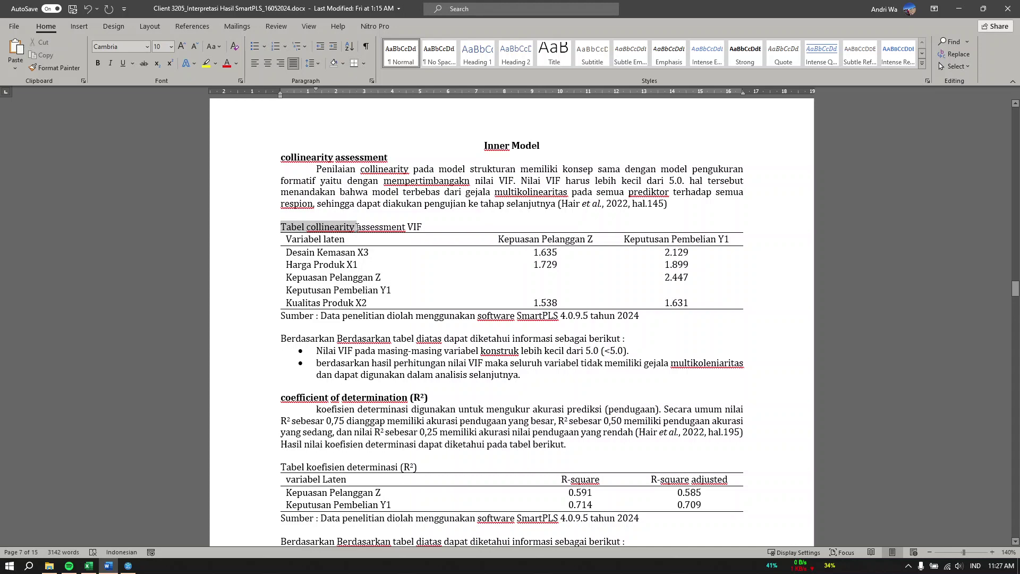
click(375, 227)
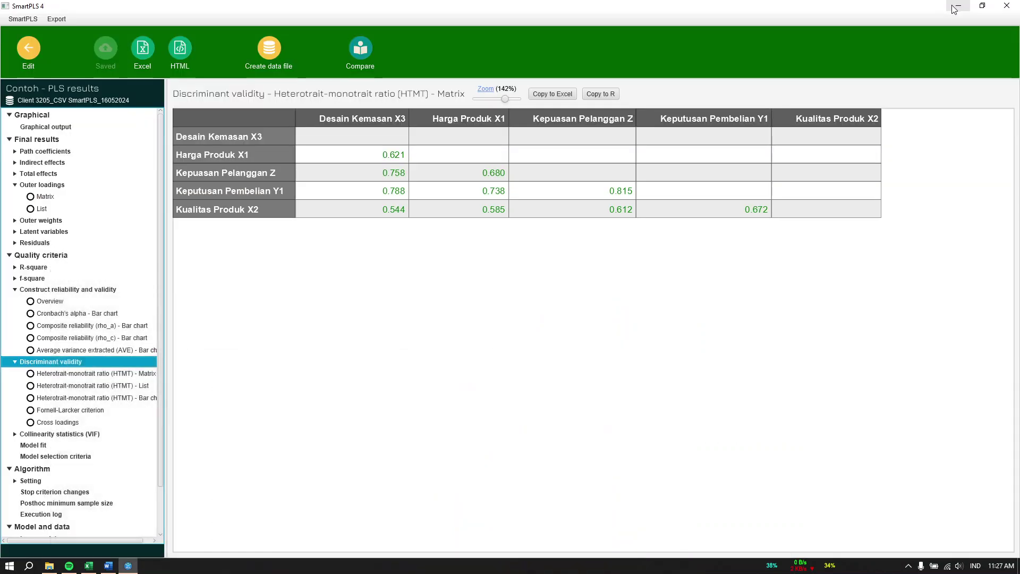
- Return to SmartPLS and examine the inner model matrix of the collinearity statistics (VIF)
click(959, 9)
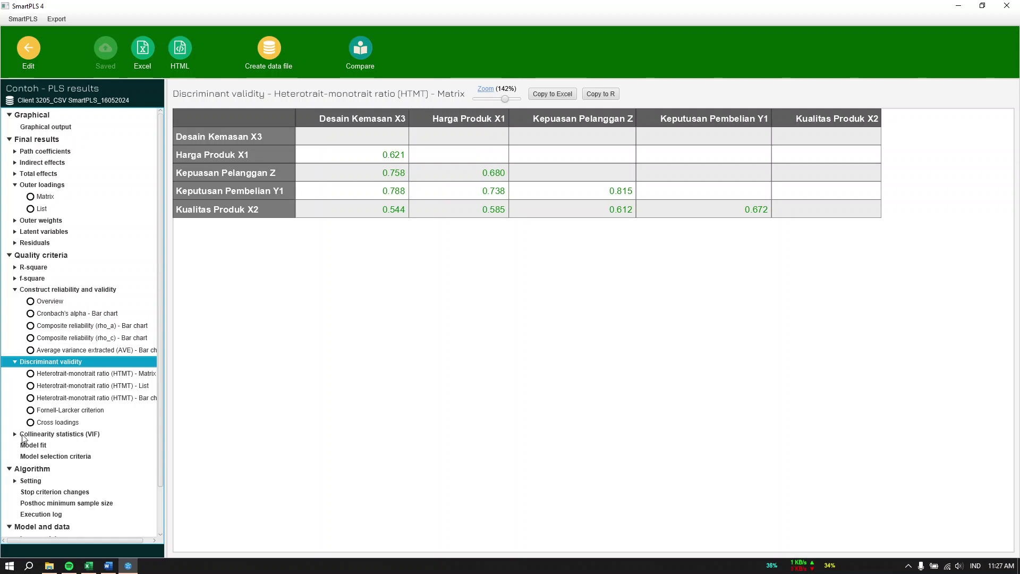
click(82, 436)
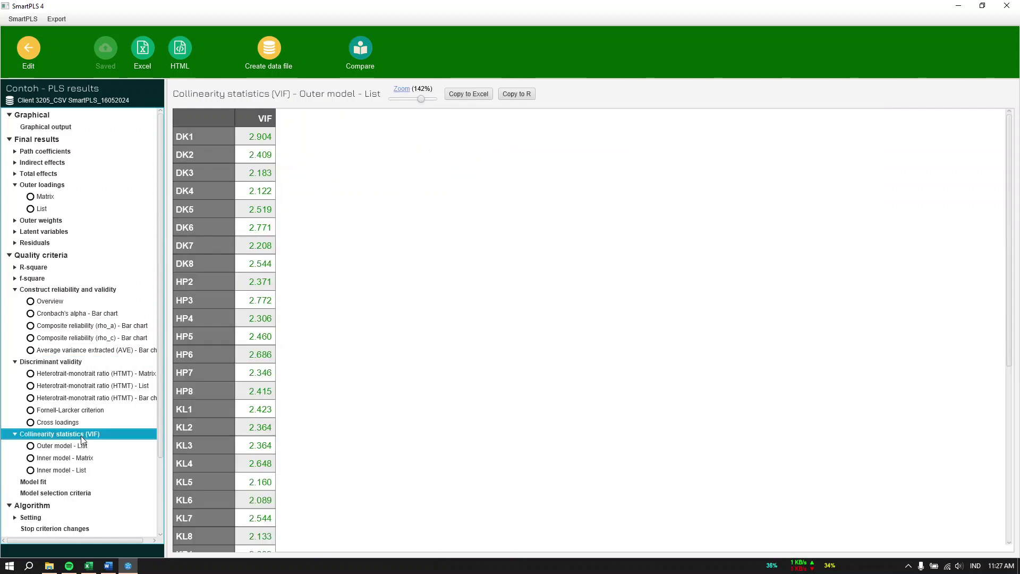
click(71, 459)
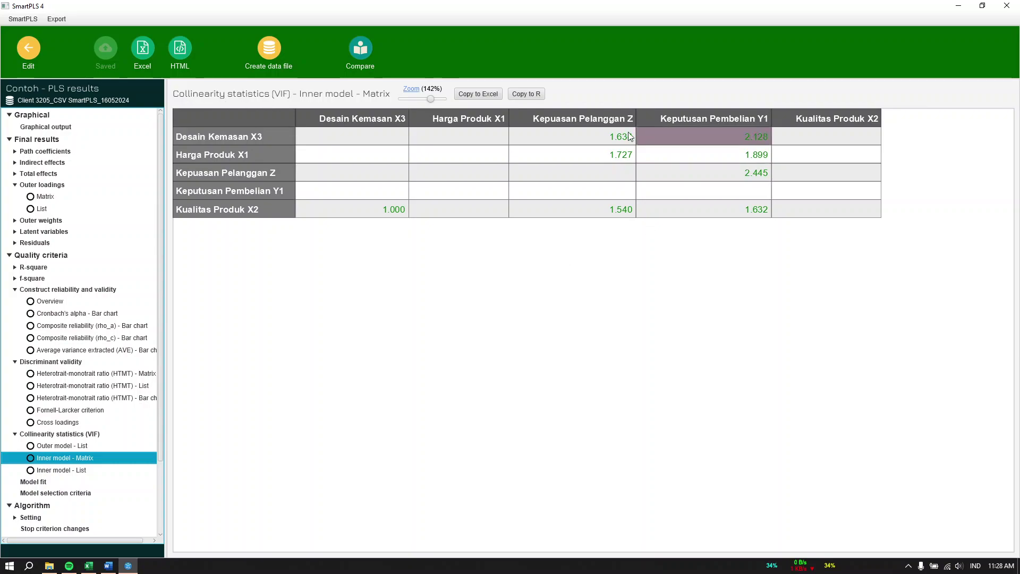
- Switch back to the Word document and locate the coefficient of determination (R²) section below the VIF table
click(116, 569)
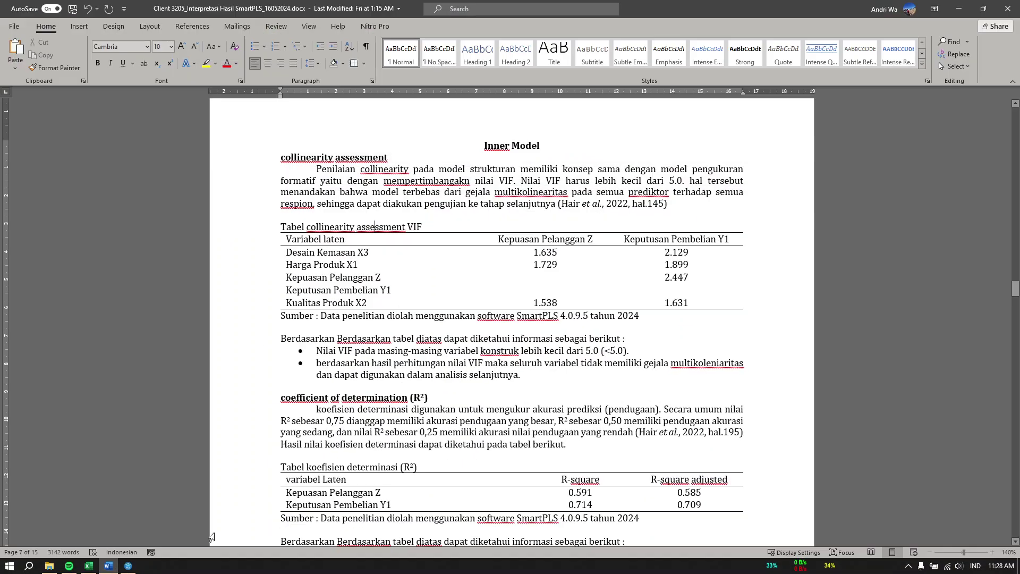
scroll(453, 456, down, 7)
scroll(453, 456, up, 6)
scroll(452, 456, up, 4)
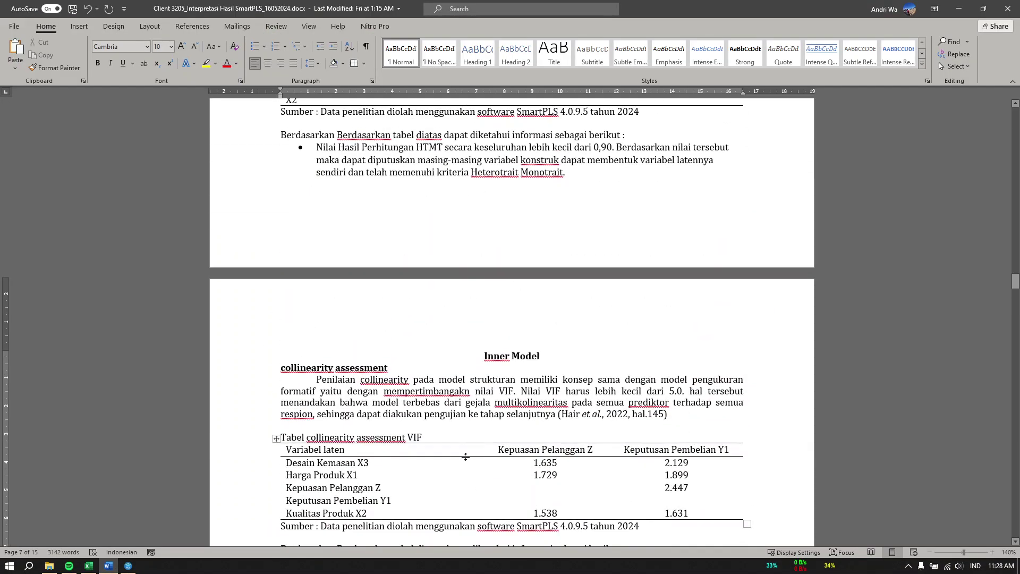
scroll(460, 455, down, 7)
click(433, 398)
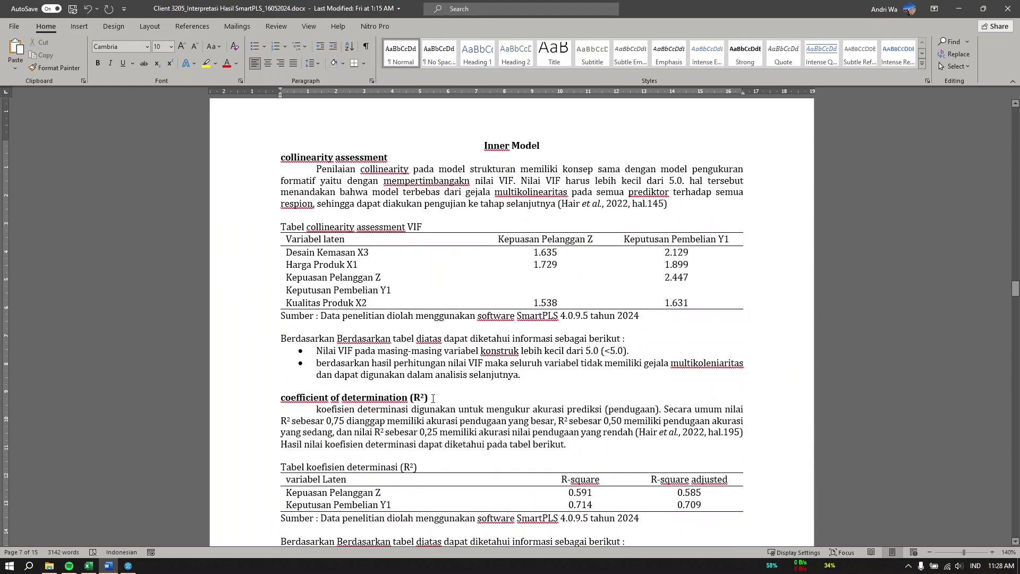
- Return to SmartPLS and examine the R-square overview and the graphical output of the model
click(966, 9)
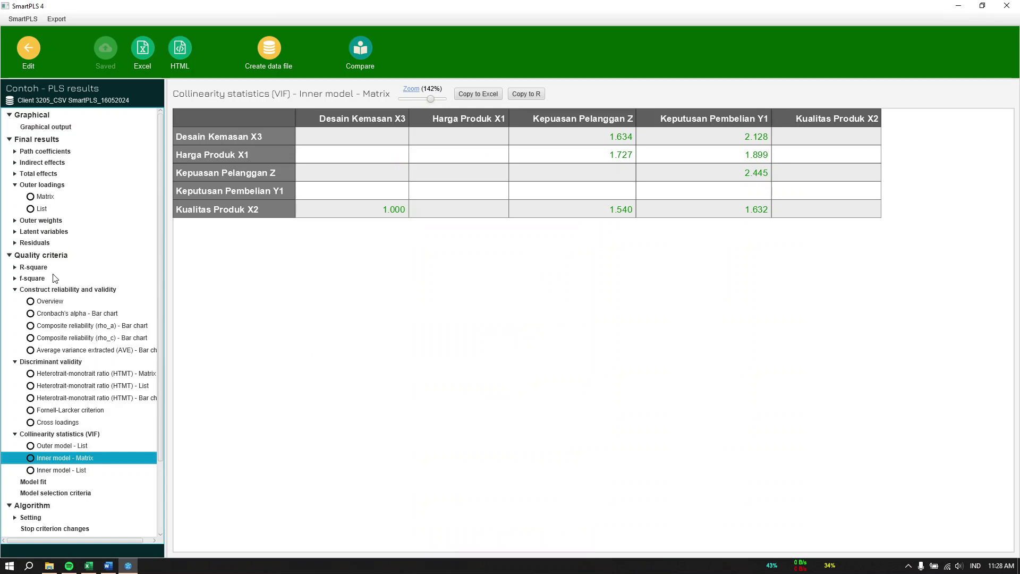
click(38, 269)
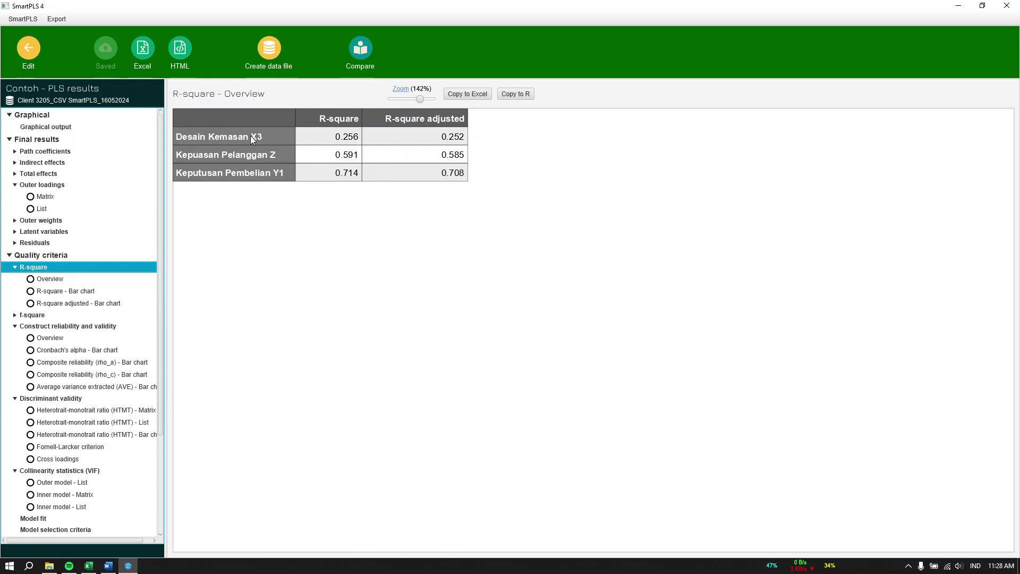
click(60, 128)
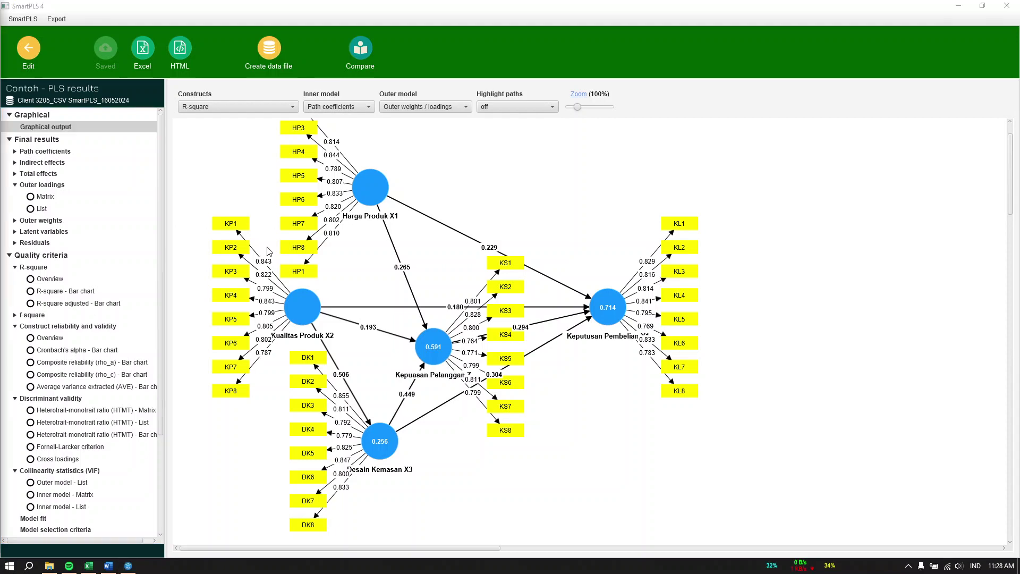
click(30, 53)
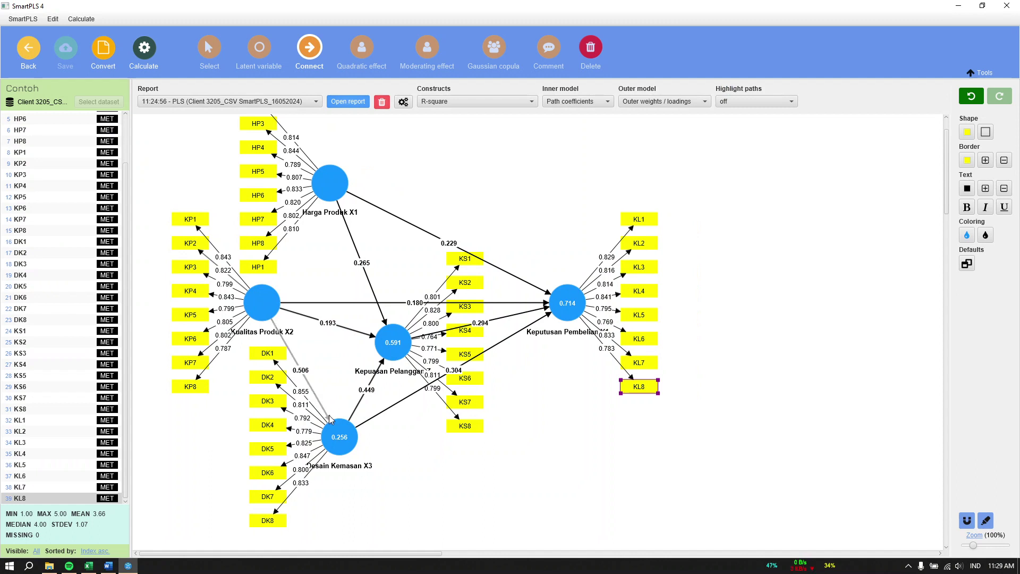
key(Delete)
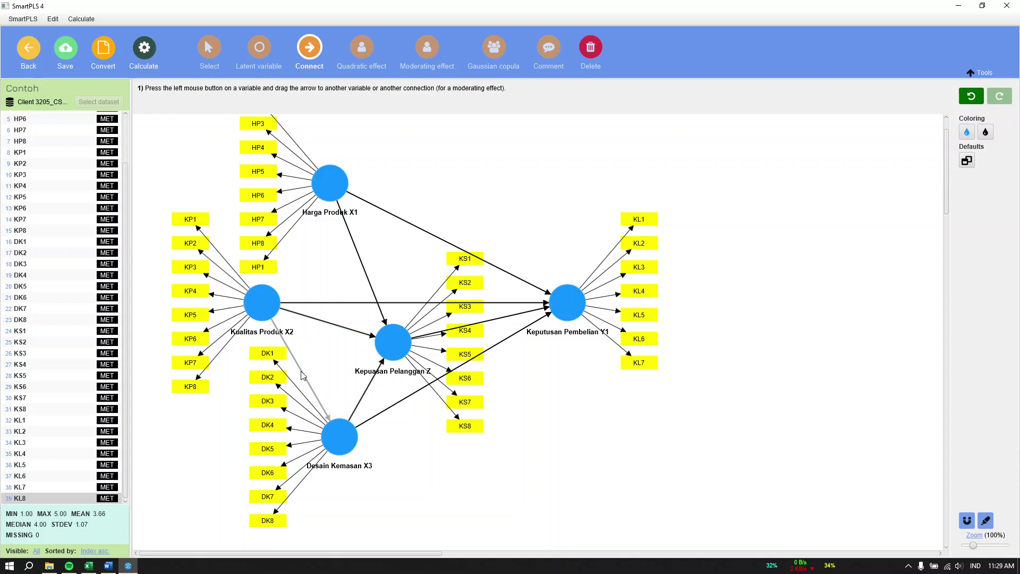
drag(326, 418, 328, 420)
click(31, 52)
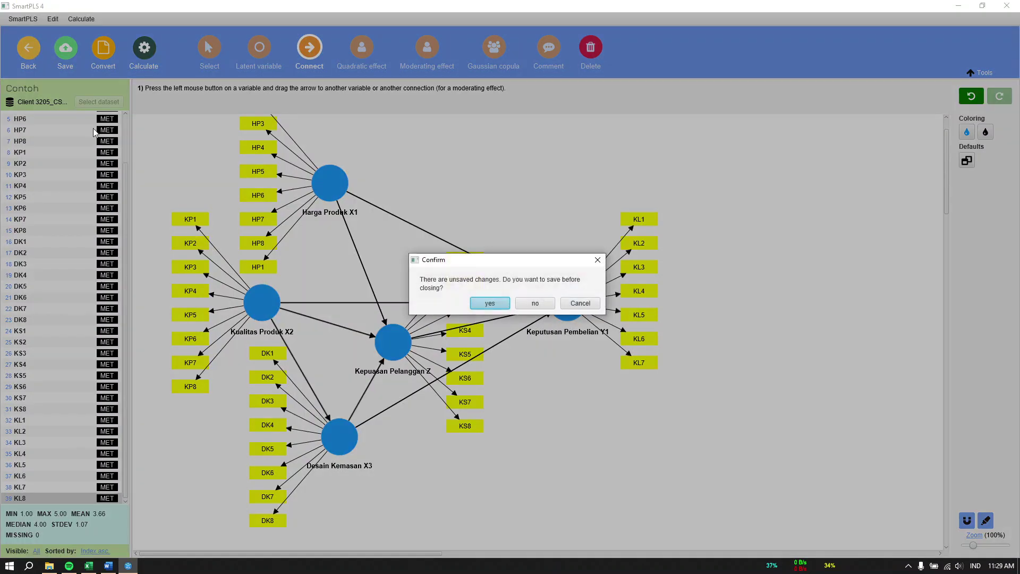
click(548, 305)
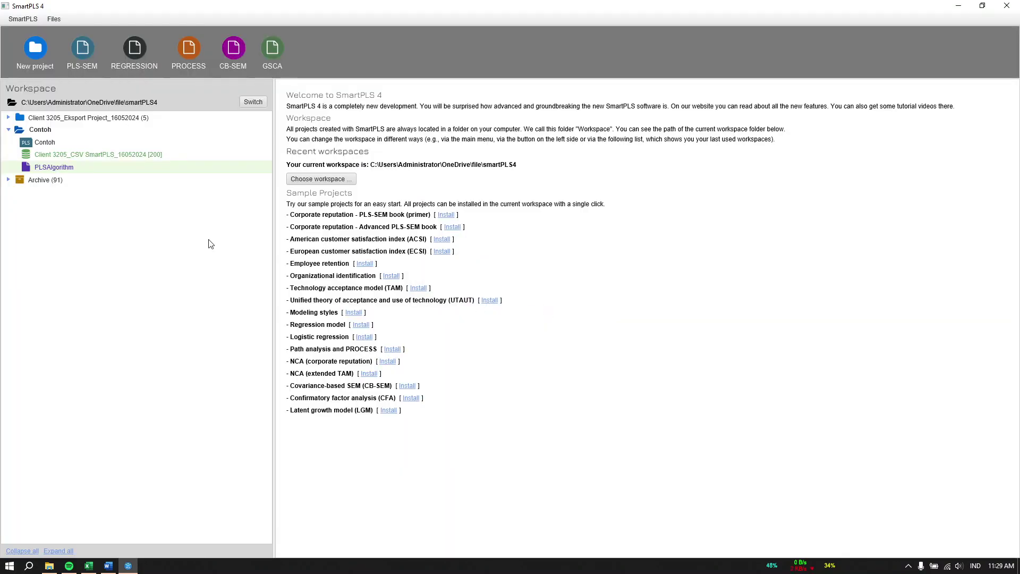
- Reopen the Contoh model, delete the path from Kualitas Produk X2 to Desain Kemasan X3, and save the model
click(57, 144)
double_click(56, 143)
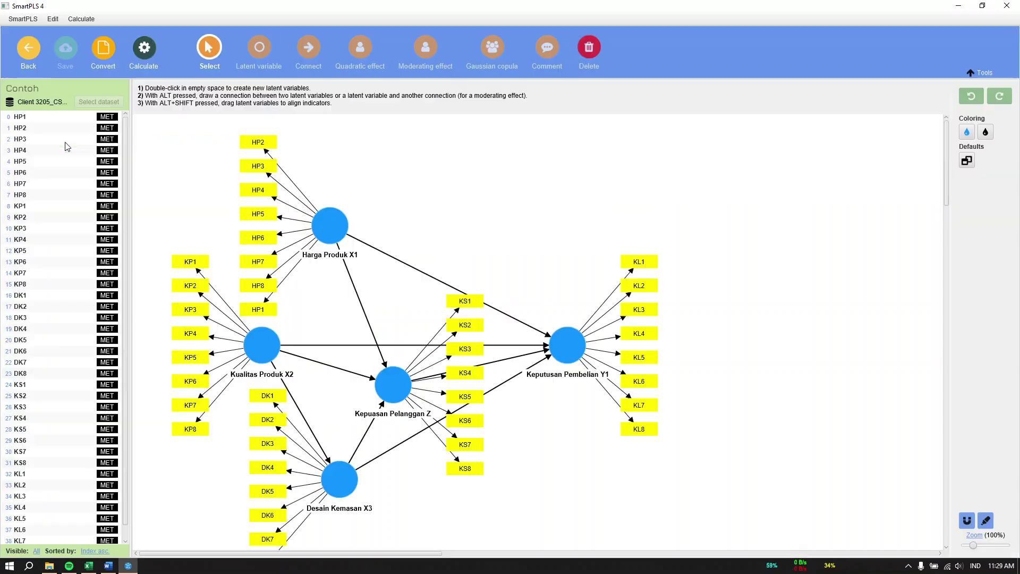
click(327, 461)
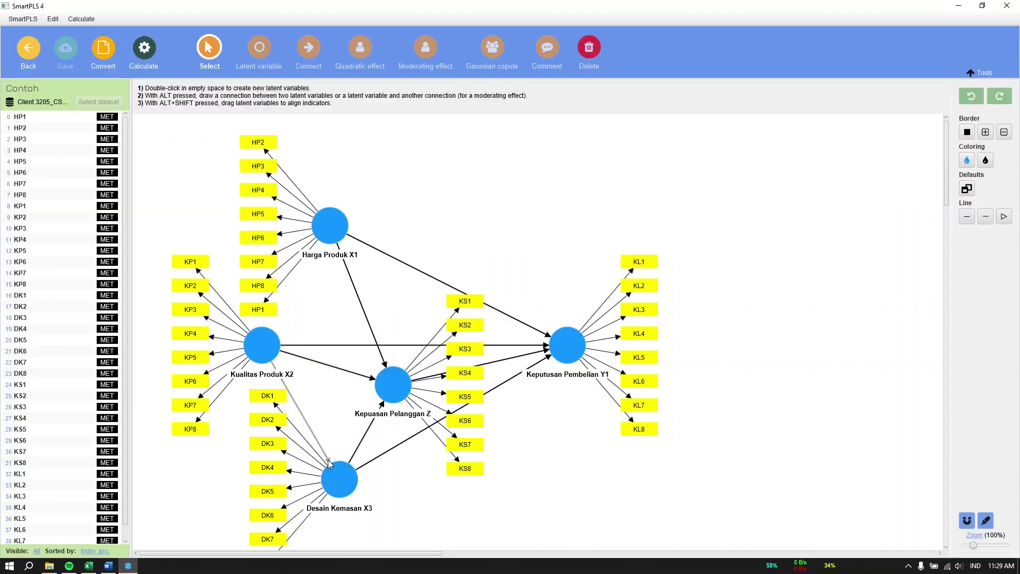
key(Delete)
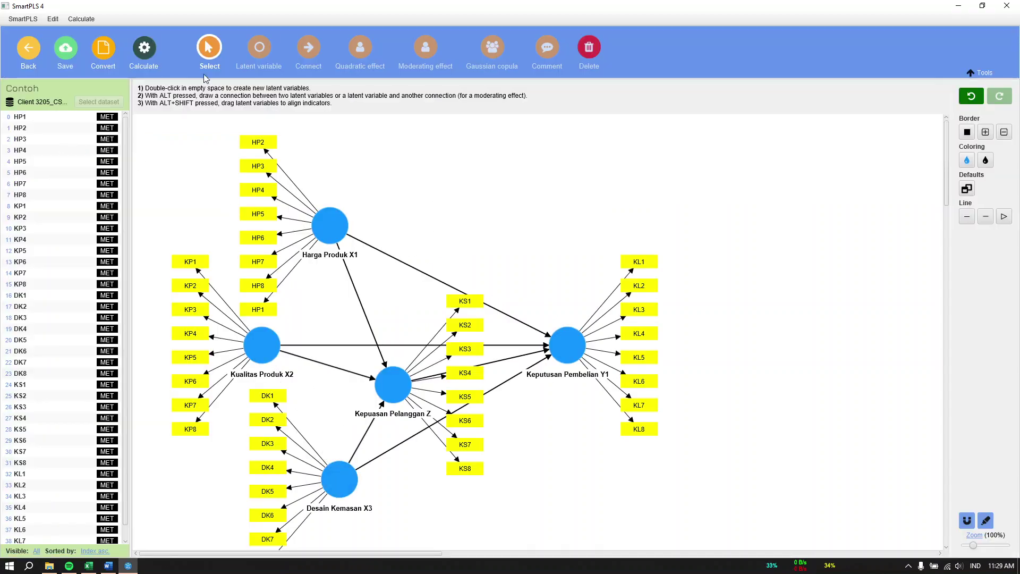
click(57, 48)
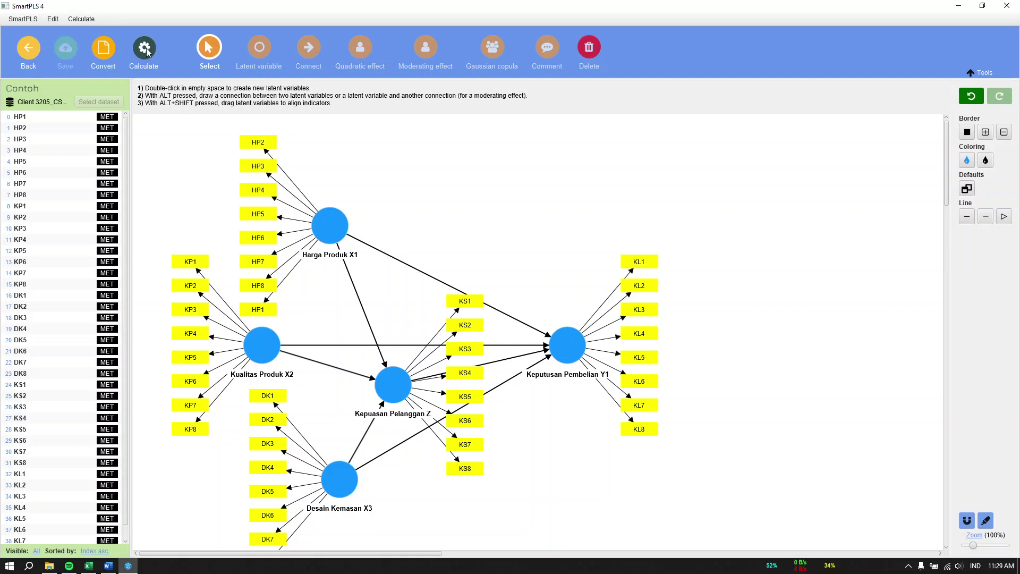
- Run the PLS-SEM algorithm with the Path weighting scheme, Standardized results and Default initial weight, opening the report
click(151, 53)
click(176, 74)
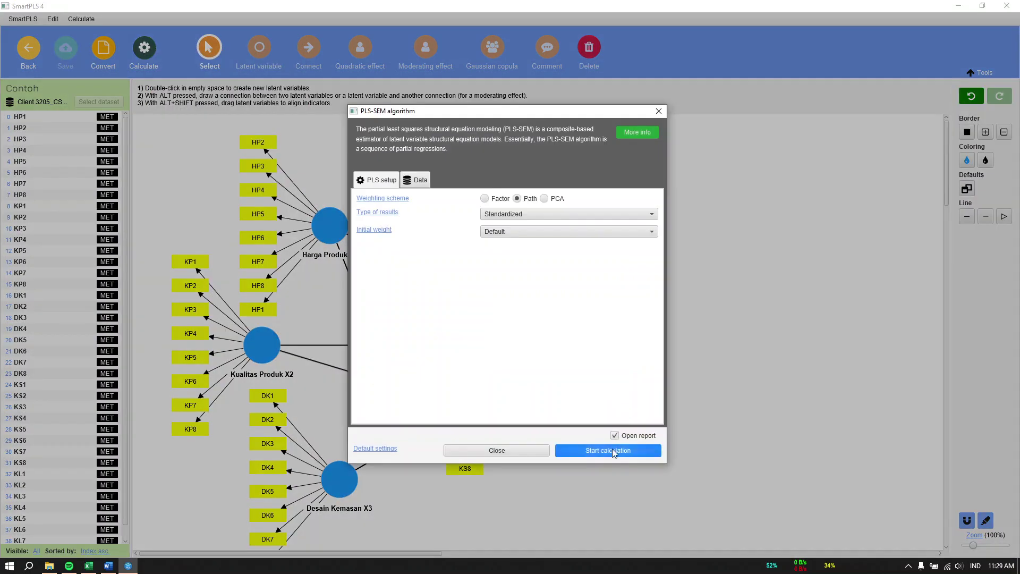
click(611, 449)
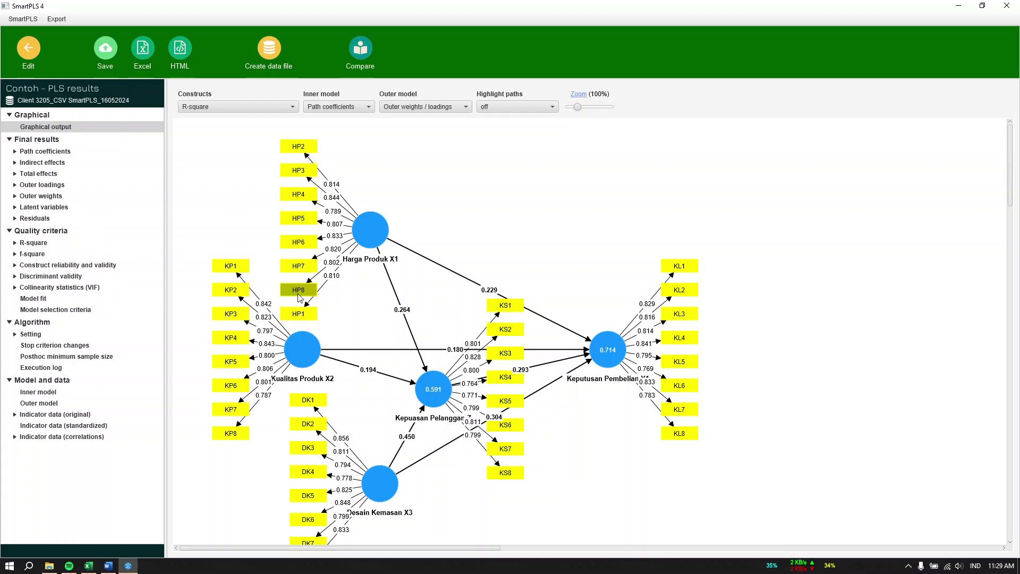
- Examine the R-square overview of the new results and compare it with the construct values in the graphical output
click(42, 243)
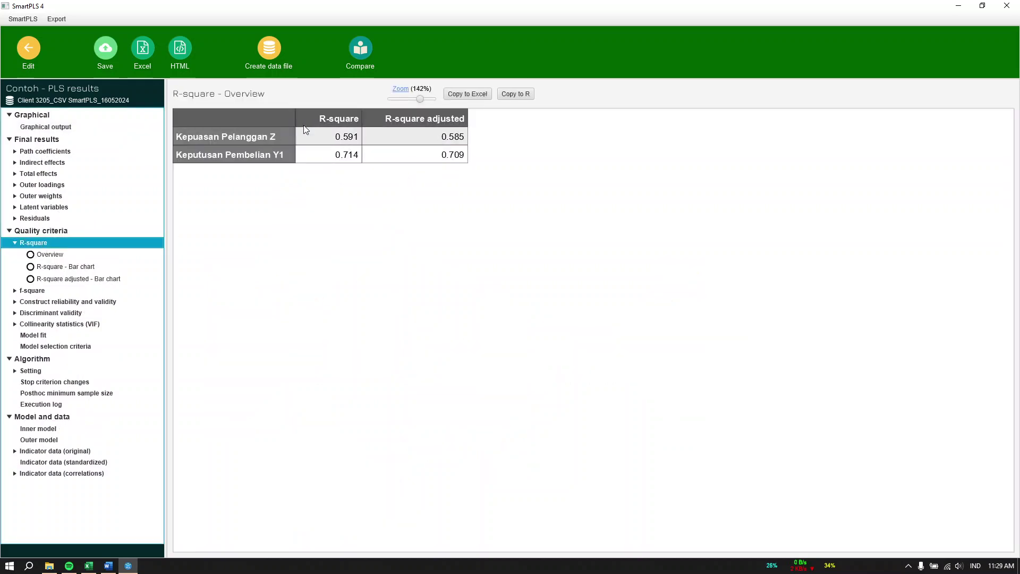
click(56, 127)
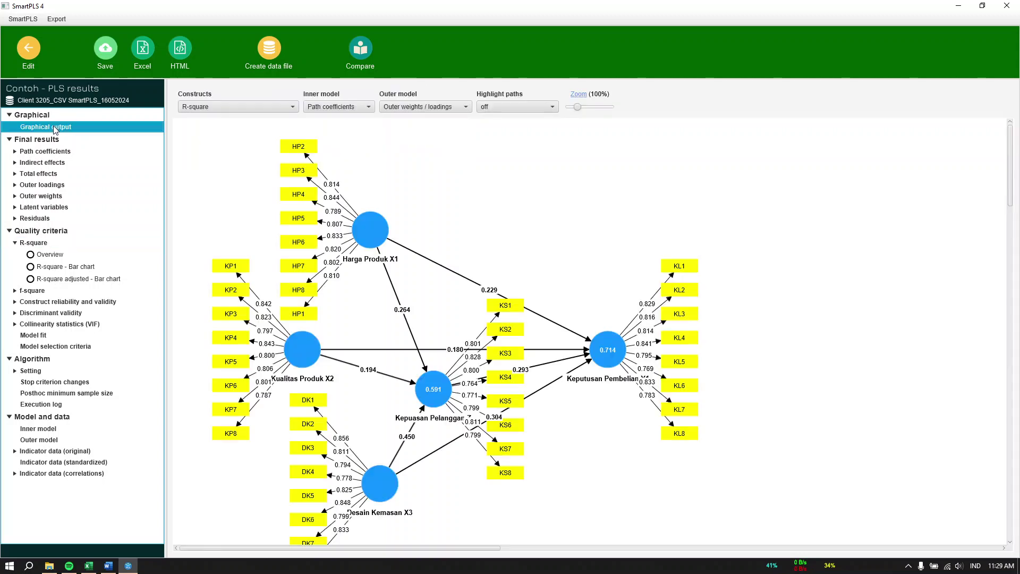
mouse_move(599, 364)
mouse_move(430, 372)
mouse_move(388, 200)
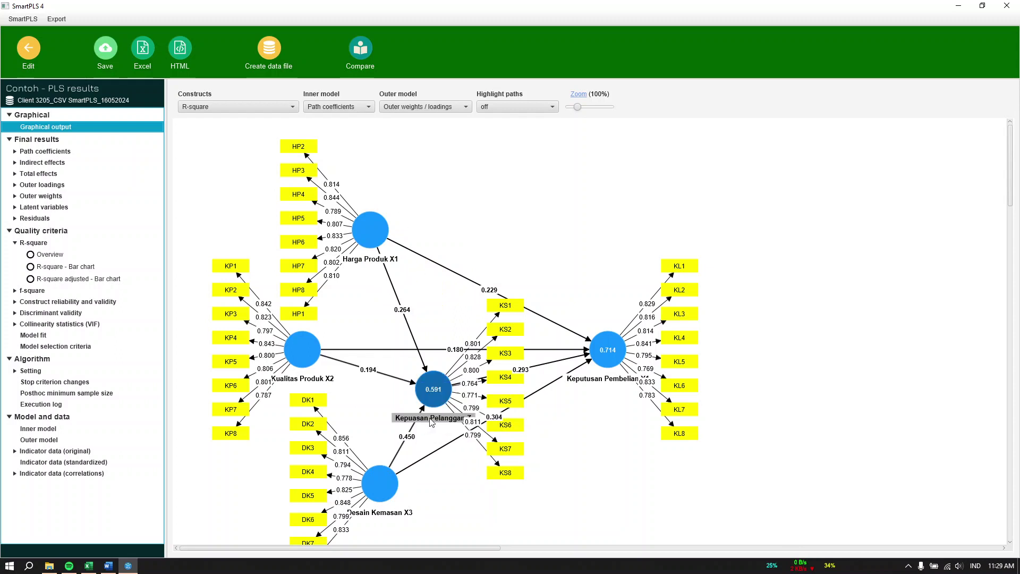
mouse_move(436, 405)
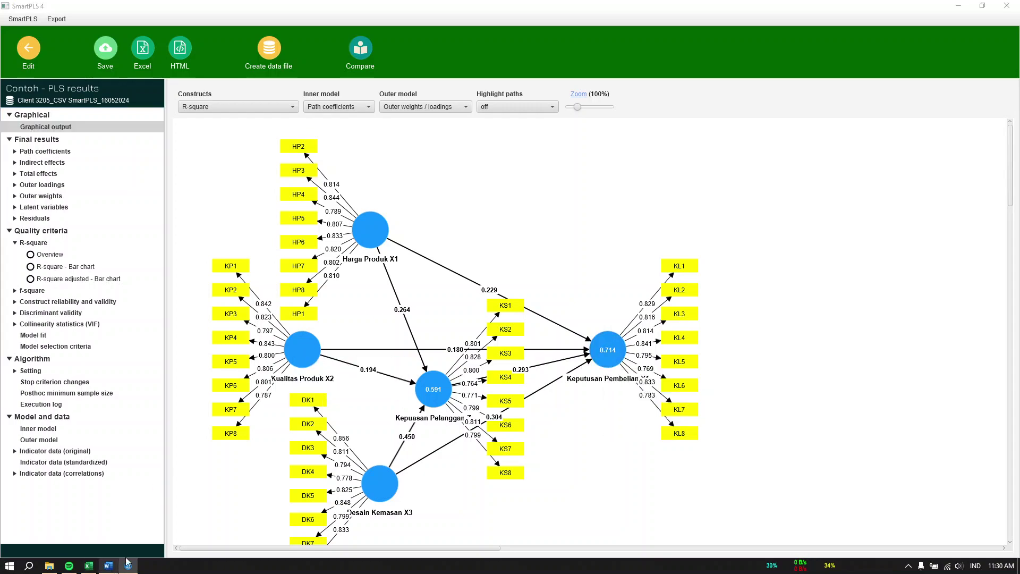
- Switch to the Word document and review the R² interpretation, the predictive relevance (Q²) section and the effect size (f²) introduction
click(108, 565)
scroll(450, 402, down, 4)
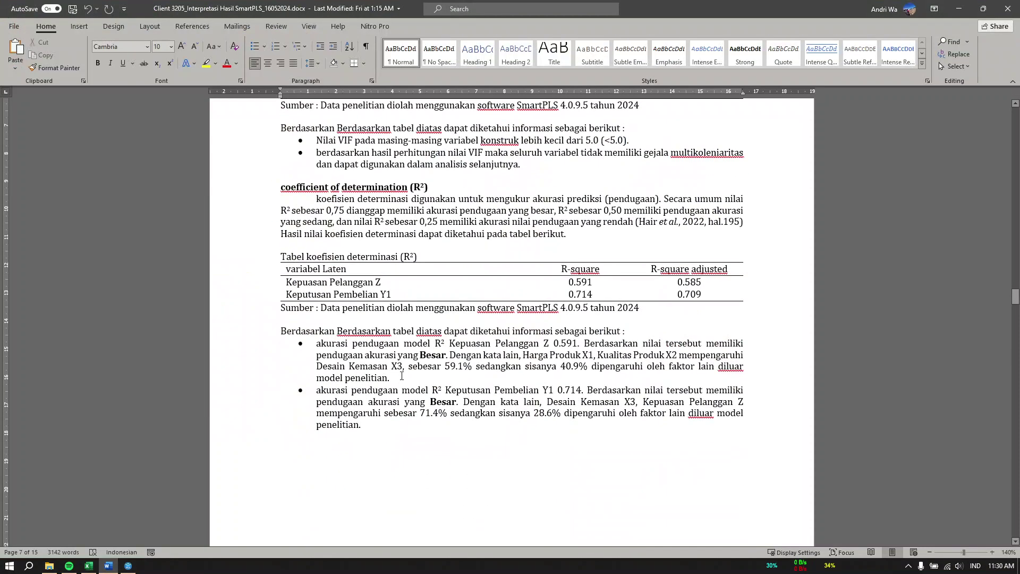
scroll(401, 375, down, 12)
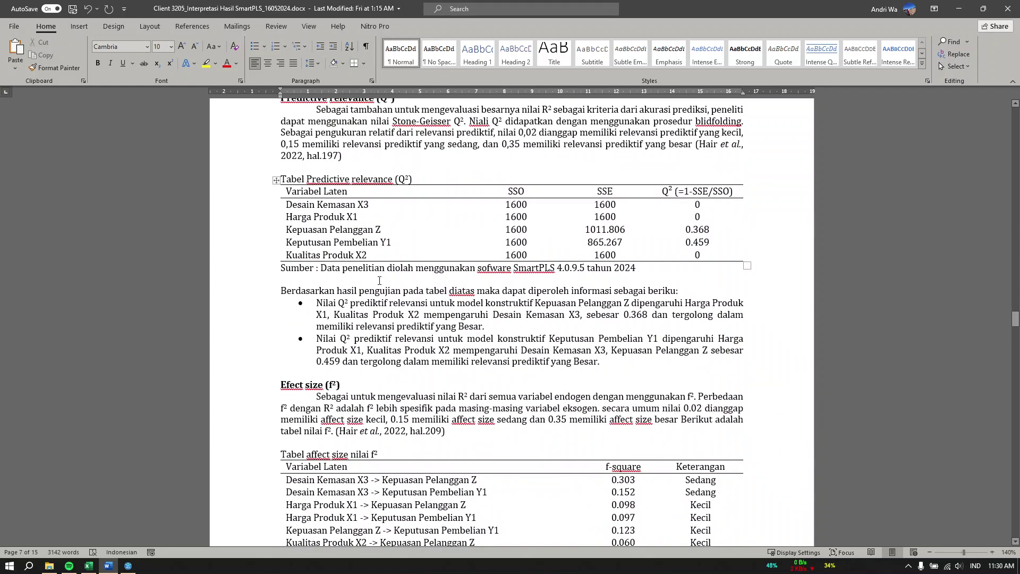
scroll(380, 280, up, 1)
drag(284, 161, 392, 173)
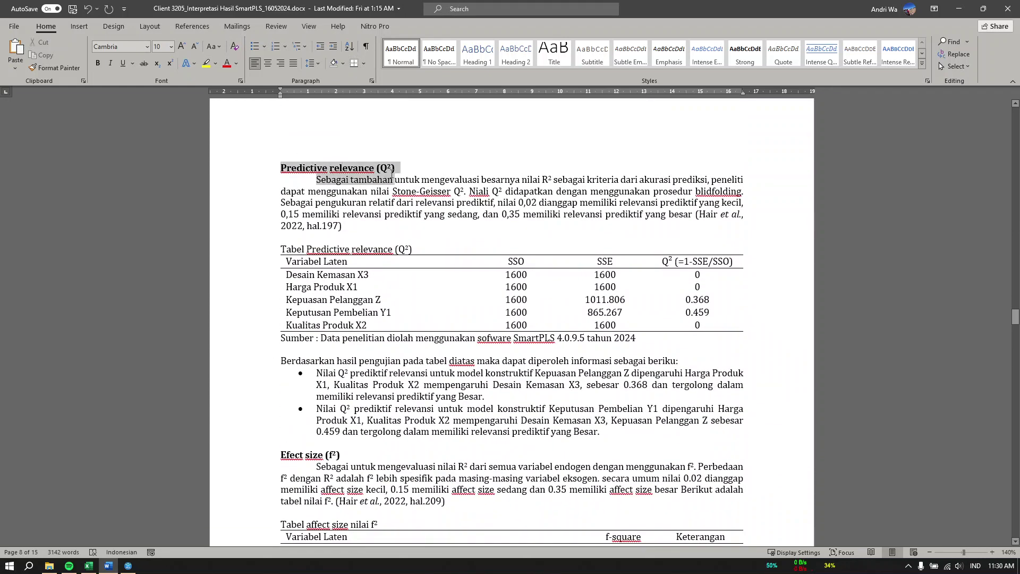
scroll(412, 300, down, 3)
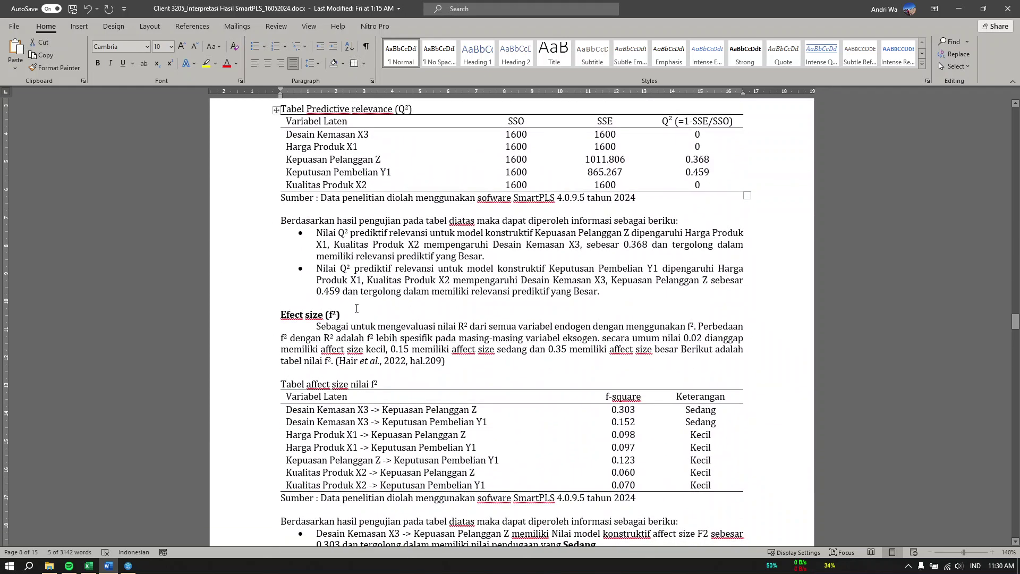
drag(282, 314, 383, 364)
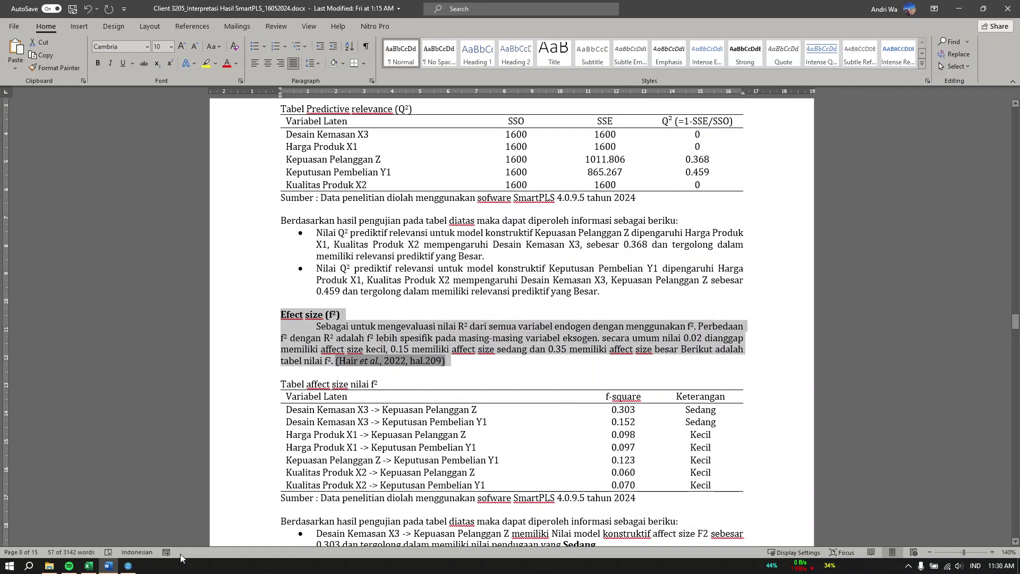
- Return to SmartPLS and examine the f-square results as a matrix and as a list
click(128, 565)
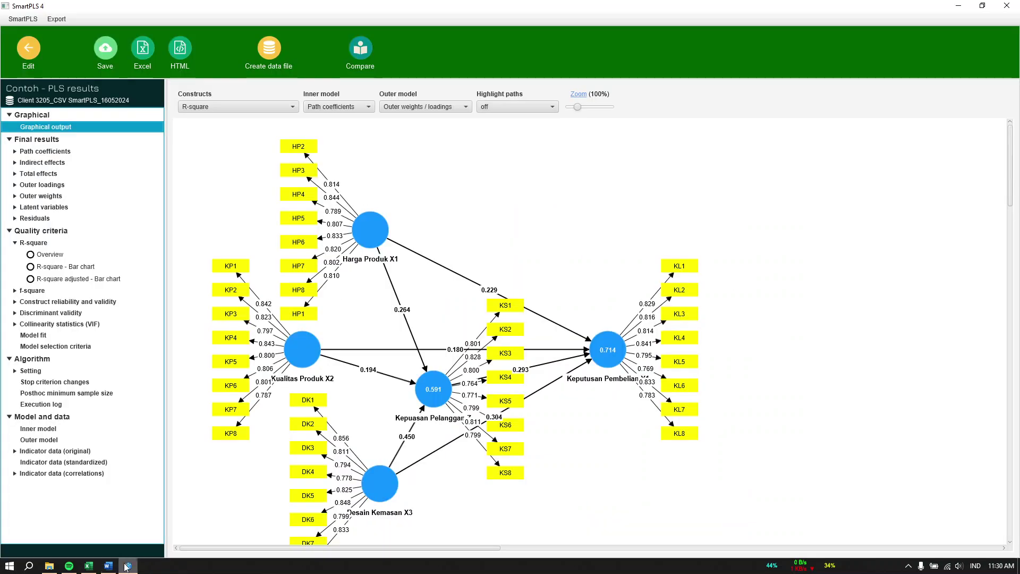
click(40, 292)
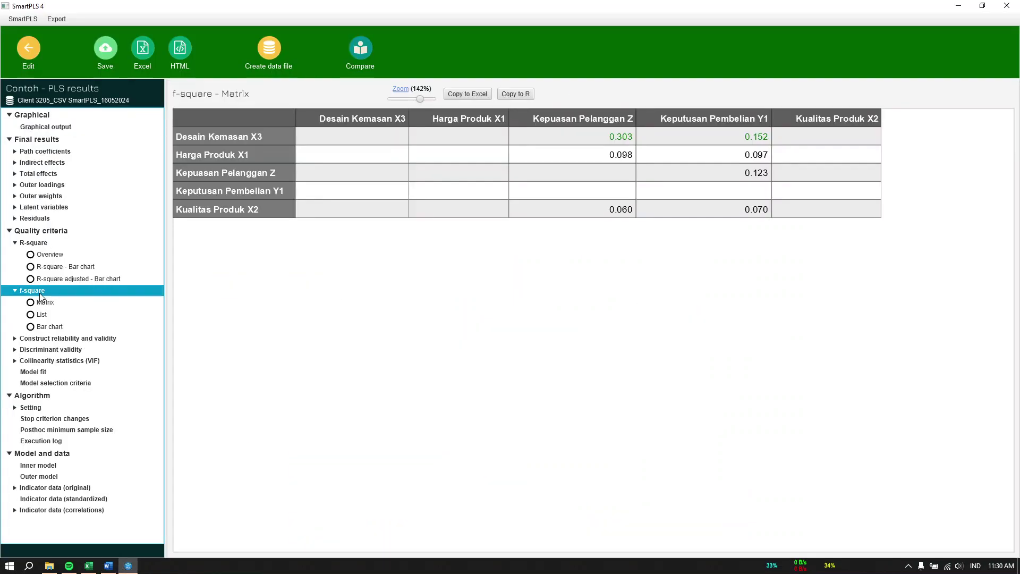
click(44, 314)
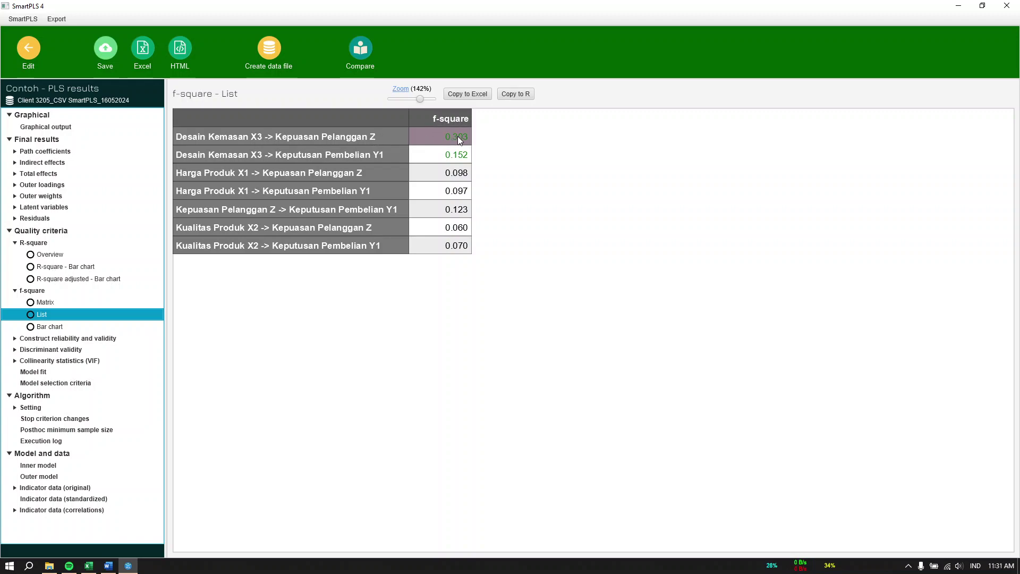
- Switch to the Word document, review the f² table, its criteria and interpretation, and continue to the Uji Hipotesis Penelitian section
click(107, 566)
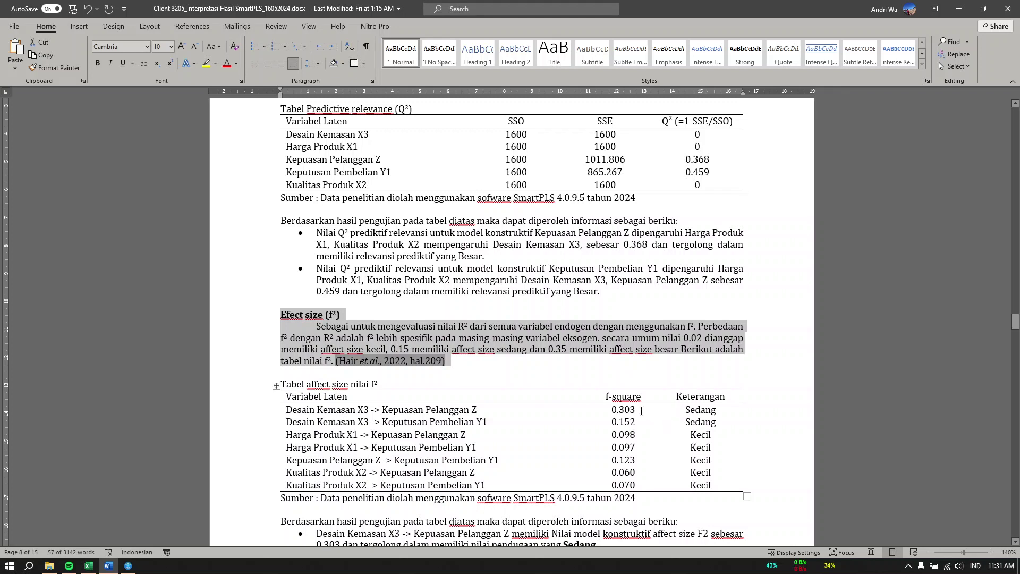
drag(639, 410, 615, 408)
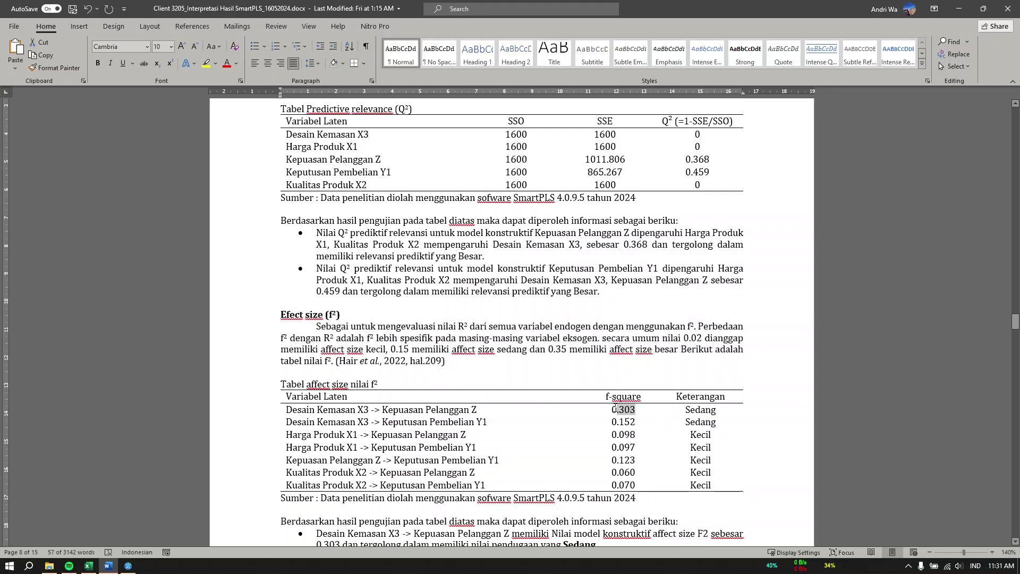
click(654, 393)
drag(445, 361, 470, 334)
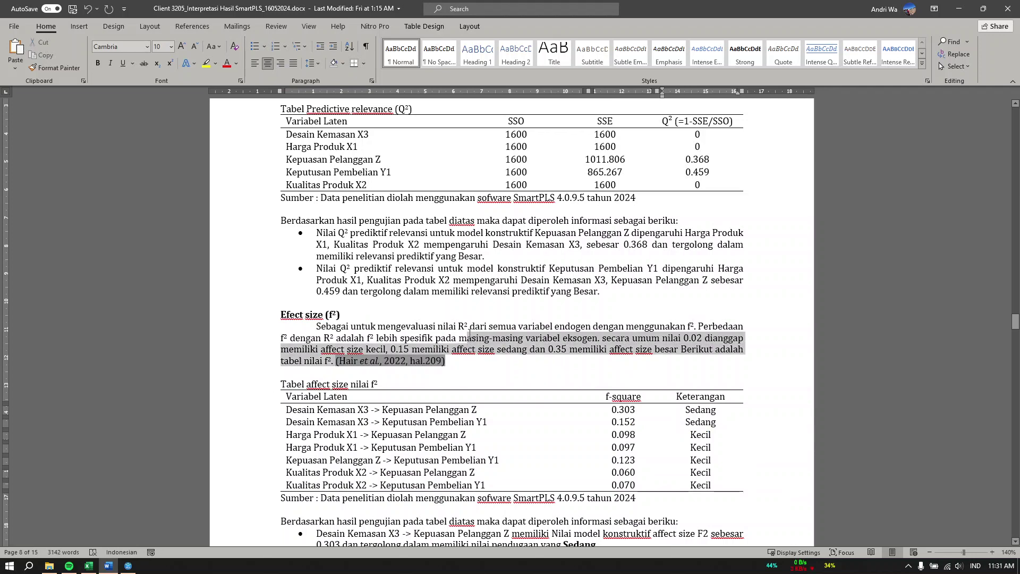
scroll(472, 343, down, 6)
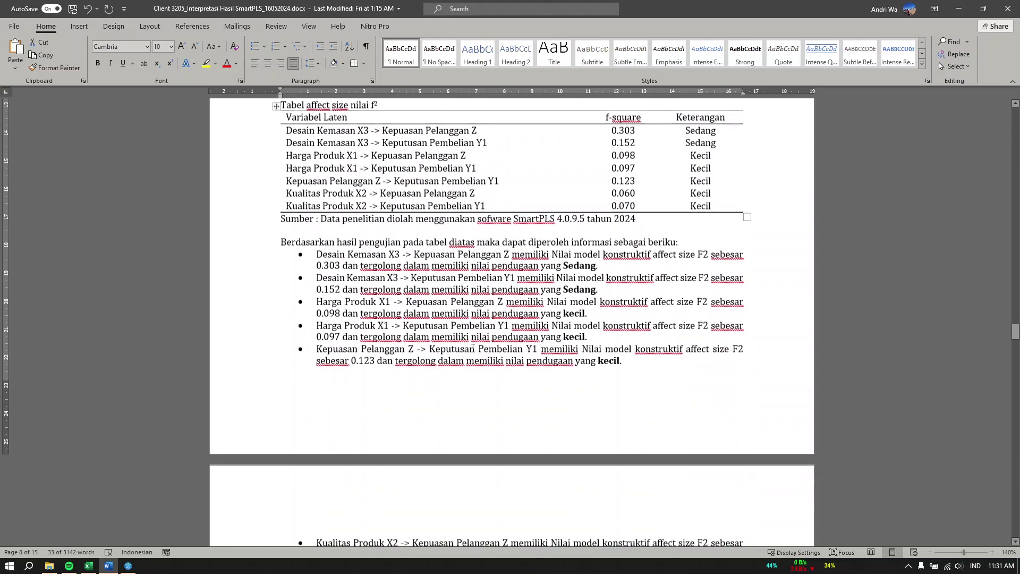
scroll(583, 341, up, 3)
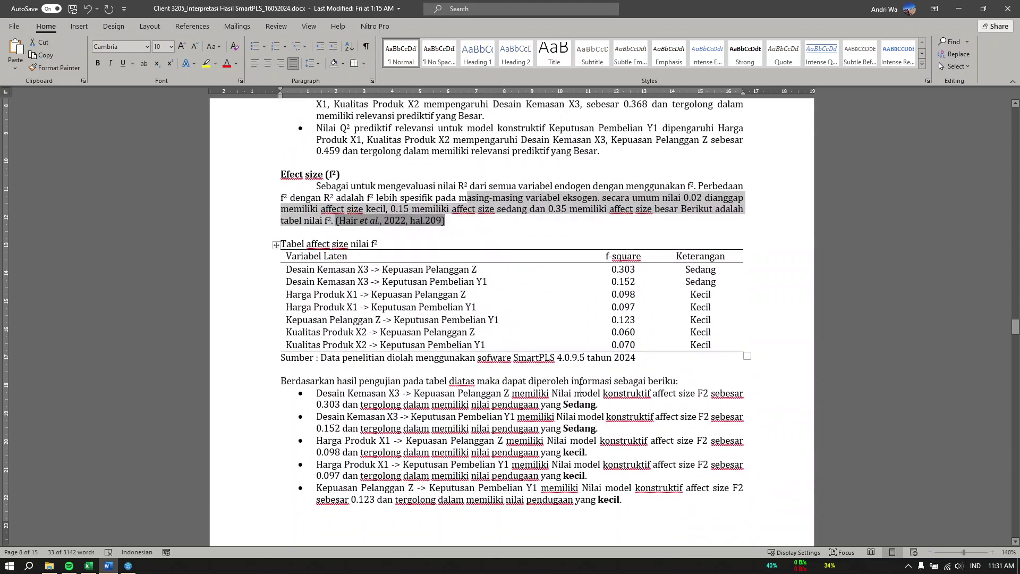
scroll(581, 394, down, 10)
scroll(581, 394, down, 20)
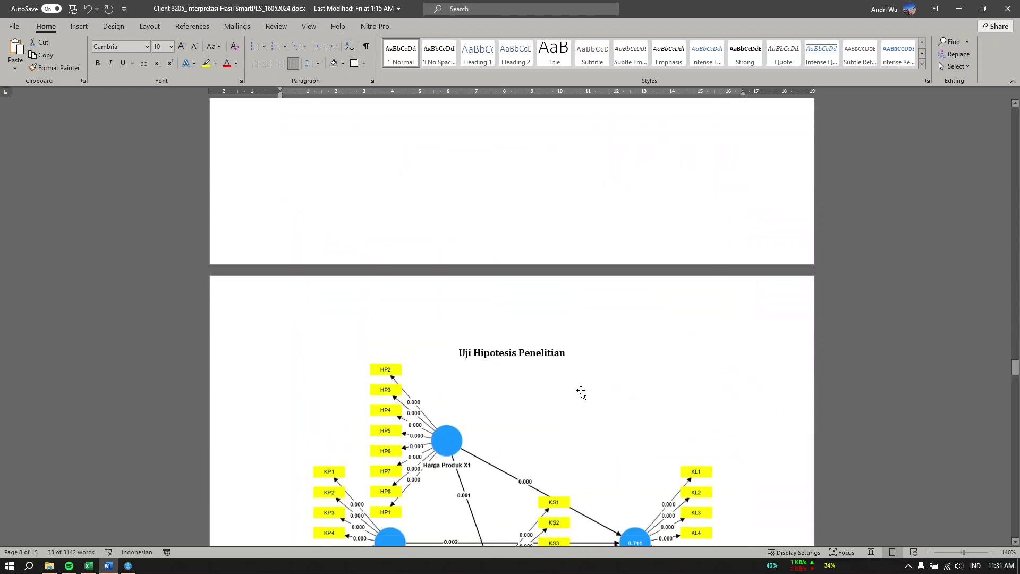
- Check the f-square list in SmartPLS, revisit the predictive relevance (Q²) section in the Word document, and return to SmartPLS
click(128, 566)
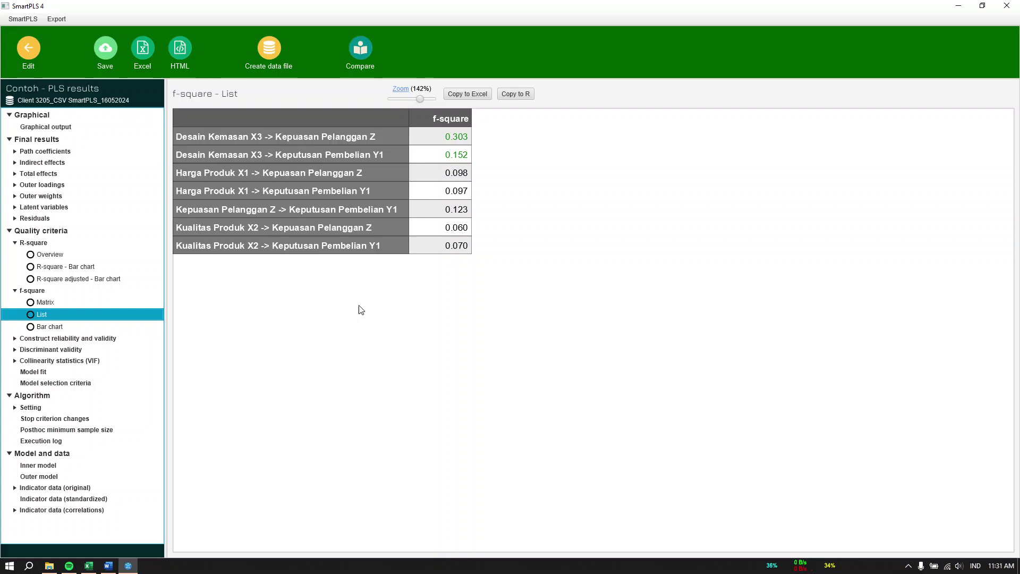
click(108, 565)
scroll(498, 418, up, 5)
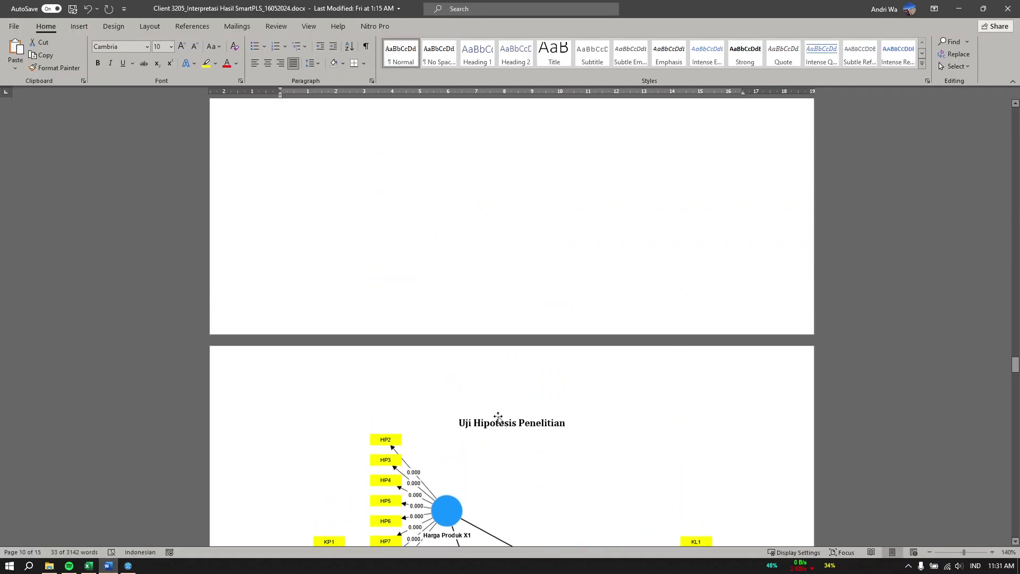
scroll(498, 418, up, 15)
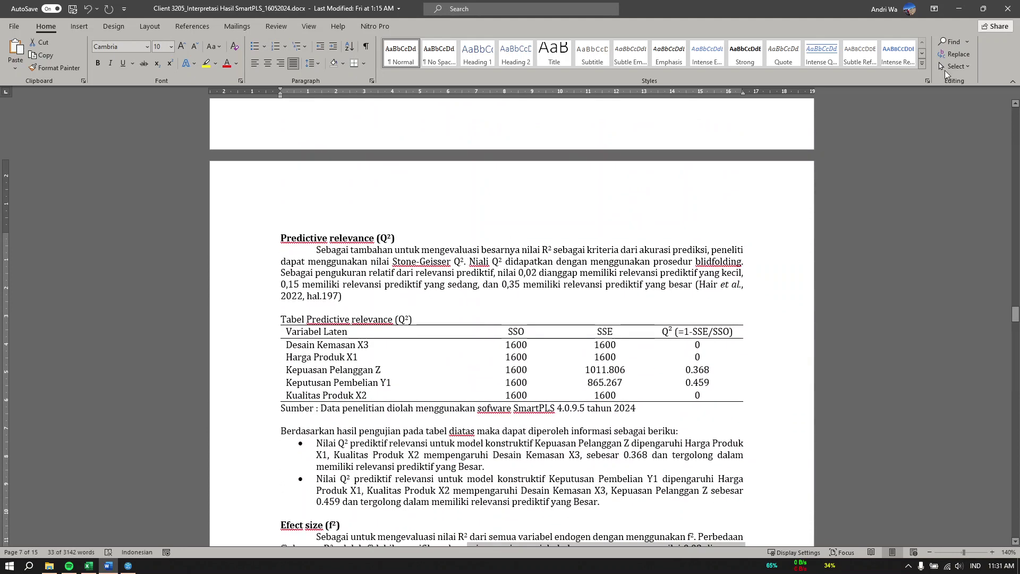
click(959, 9)
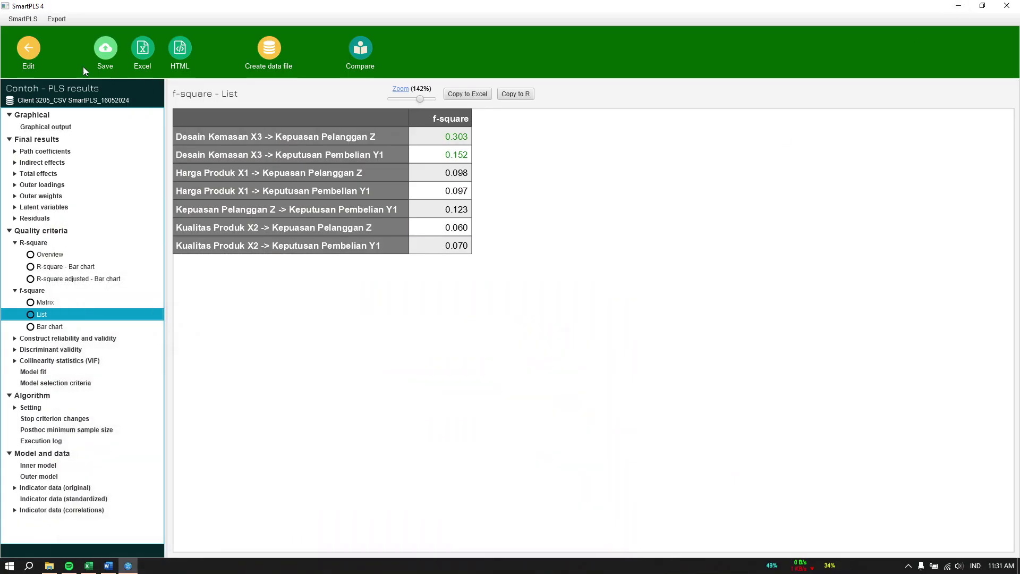
- Return to the Contoh model and run the Blindfolding calculation, opening its report
click(28, 53)
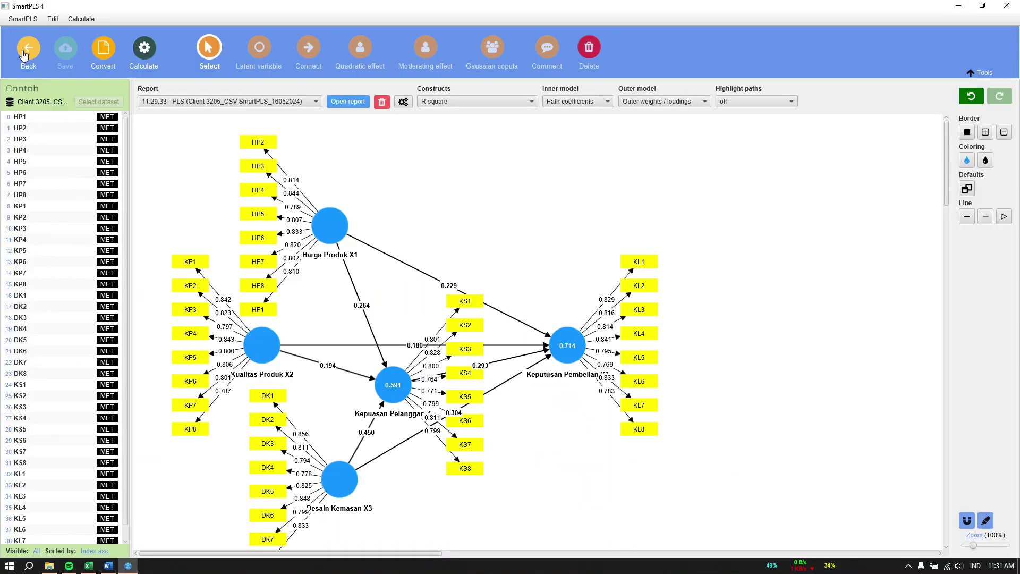
click(144, 53)
click(179, 98)
click(612, 454)
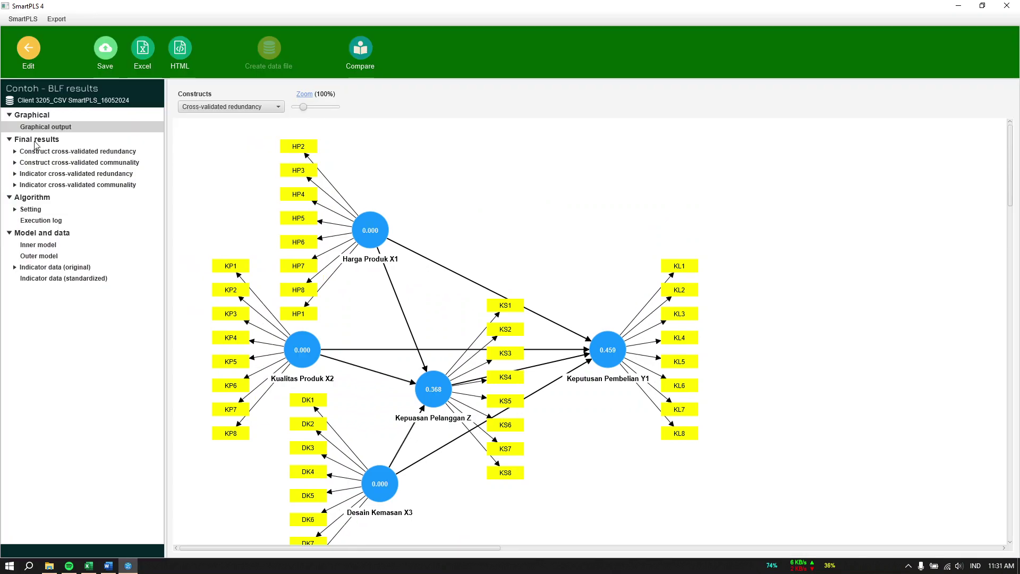
- Examine the construct cross-validated redundancy totals, checking the Q² values of Kepuasan Pelanggan Z and Keputusan Pembelian Y1
click(69, 152)
click(476, 169)
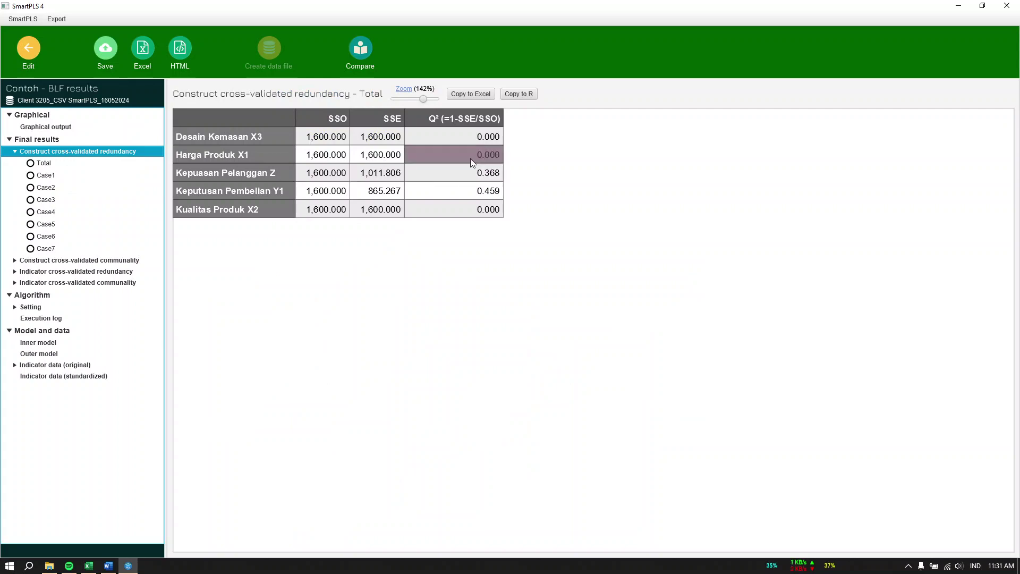
click(488, 189)
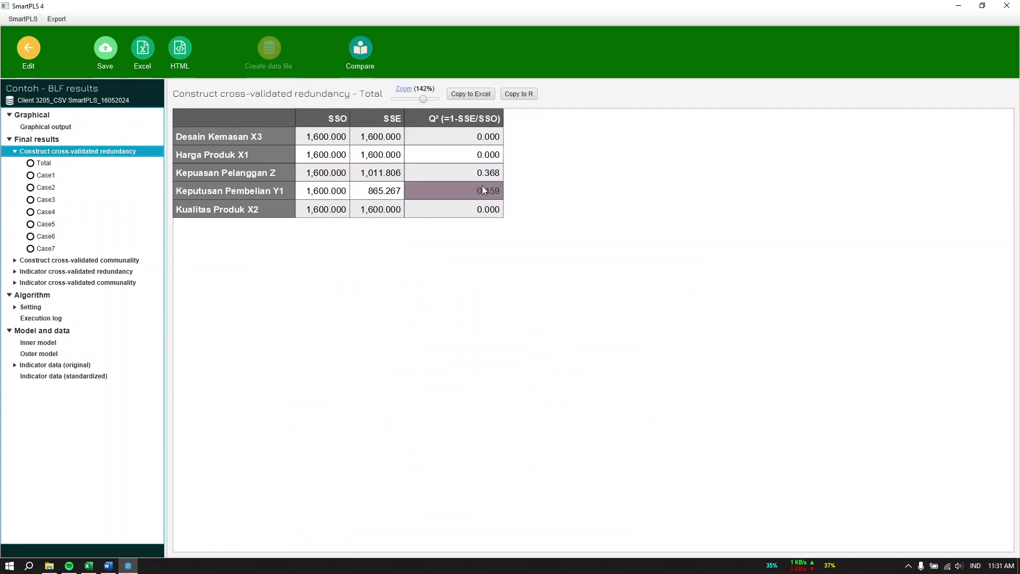
- Switch to the Word document, revisit the R² section, and check the Q² value of Kepuasan Pelanggan Z against the predictive relevance criteria
click(108, 566)
scroll(458, 450, up, 5)
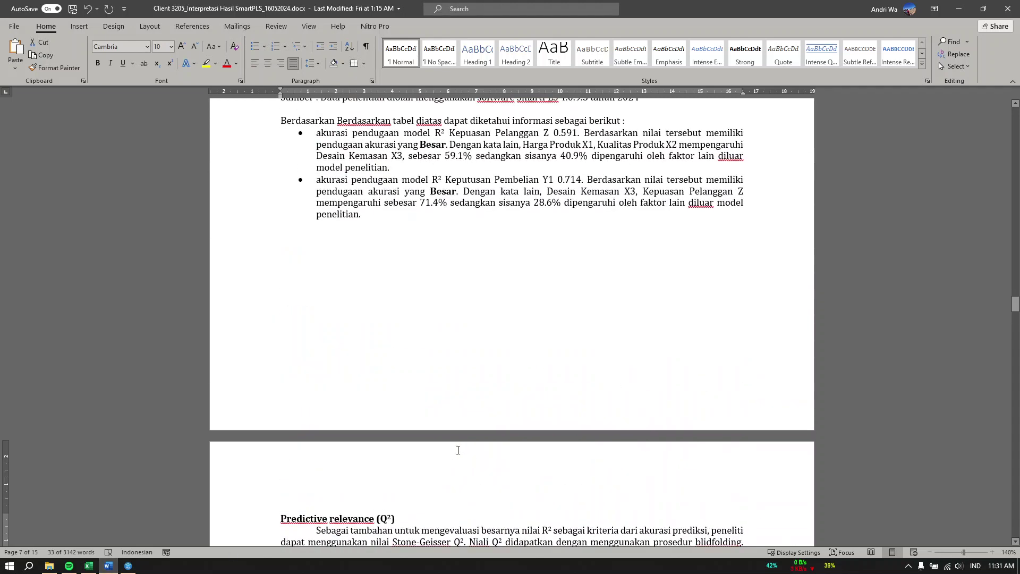
scroll(458, 447, up, 5)
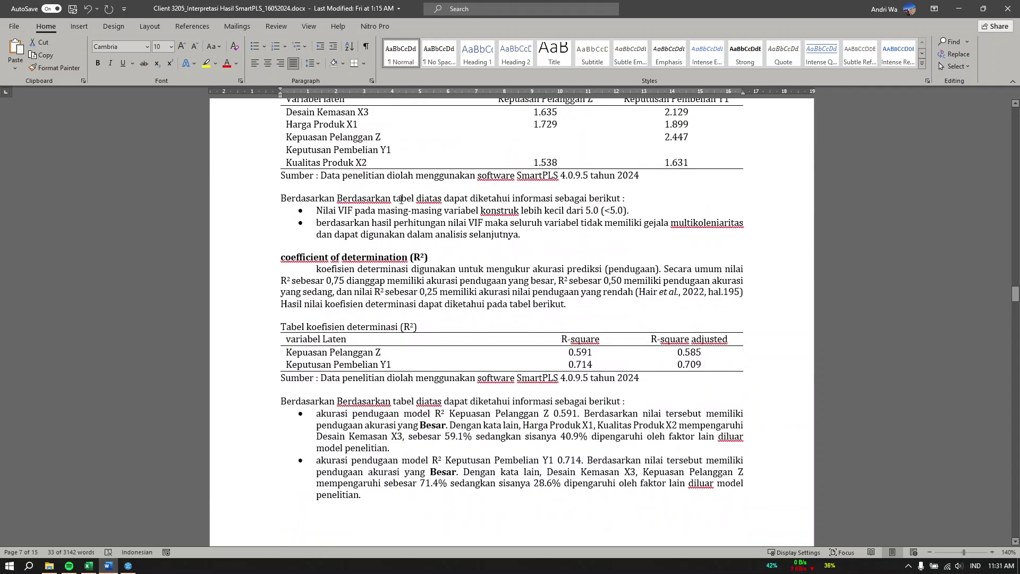
scroll(524, 296, down, 10)
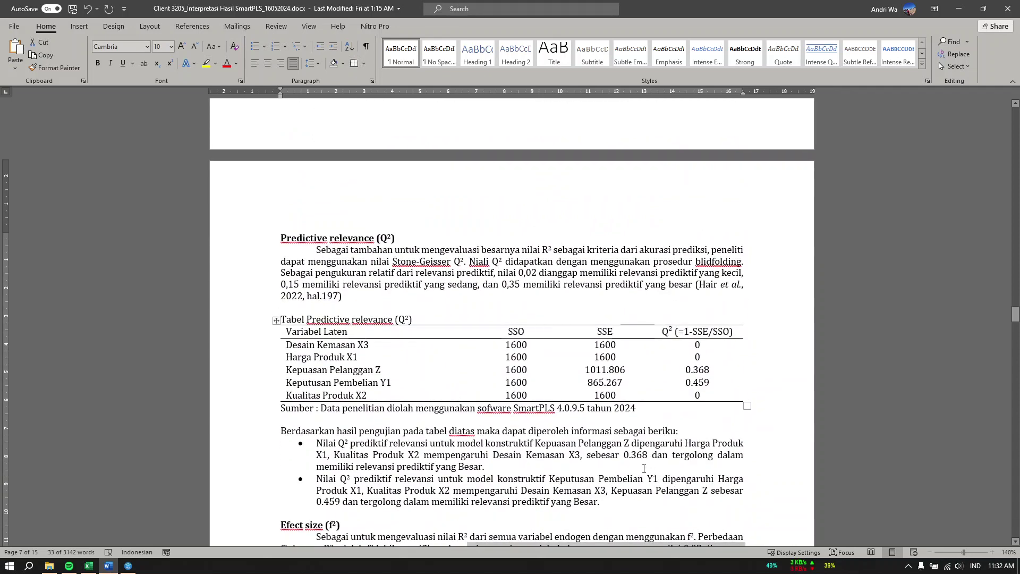
click(677, 466)
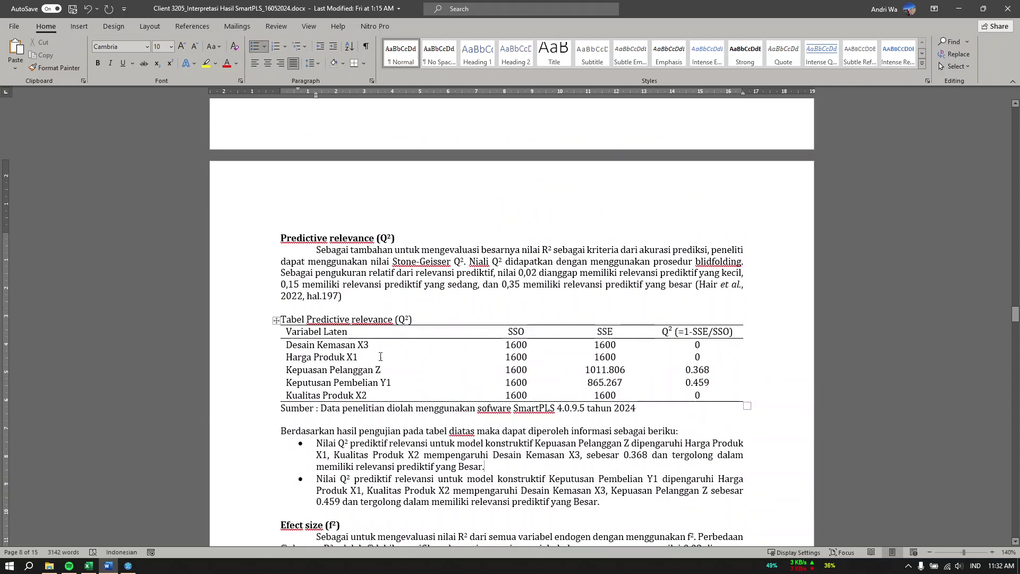
double_click(378, 370)
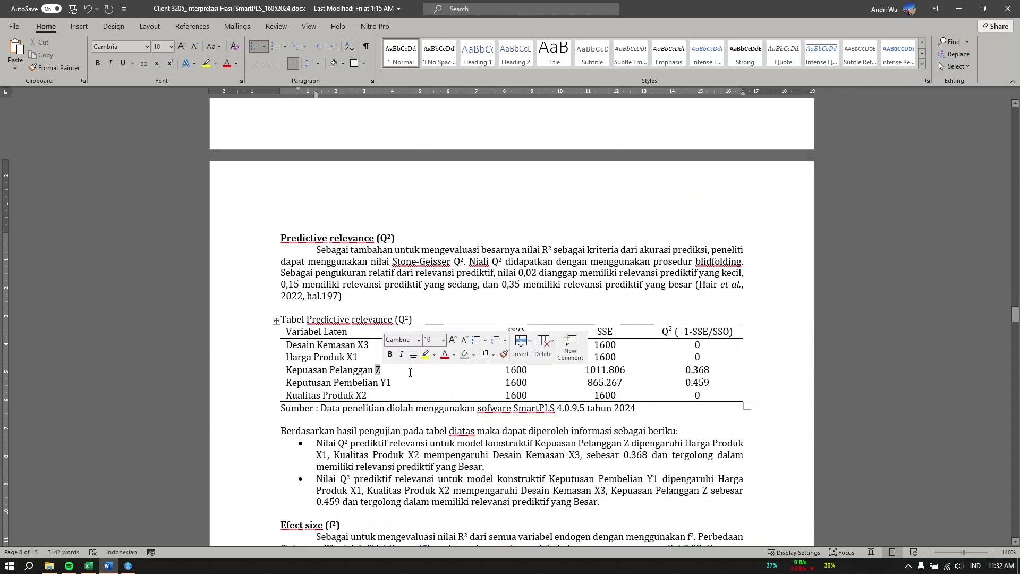
click(700, 370)
drag(541, 283, 668, 285)
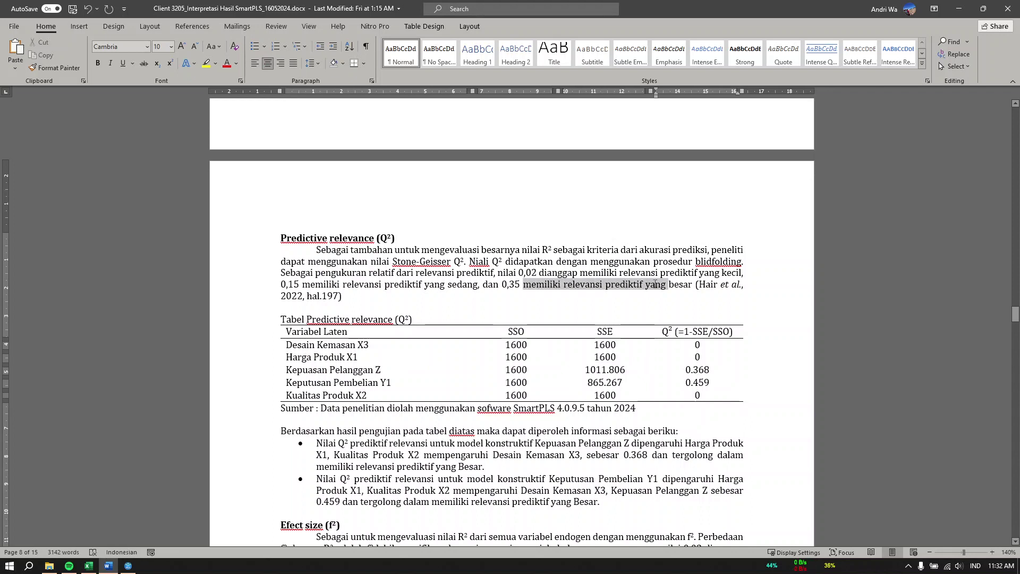
- Compare the Q² value of Keputusan Pembelian Y1 with the 0,35 criterion and read its interpretation
scroll(518, 389, down, 3)
click(603, 427)
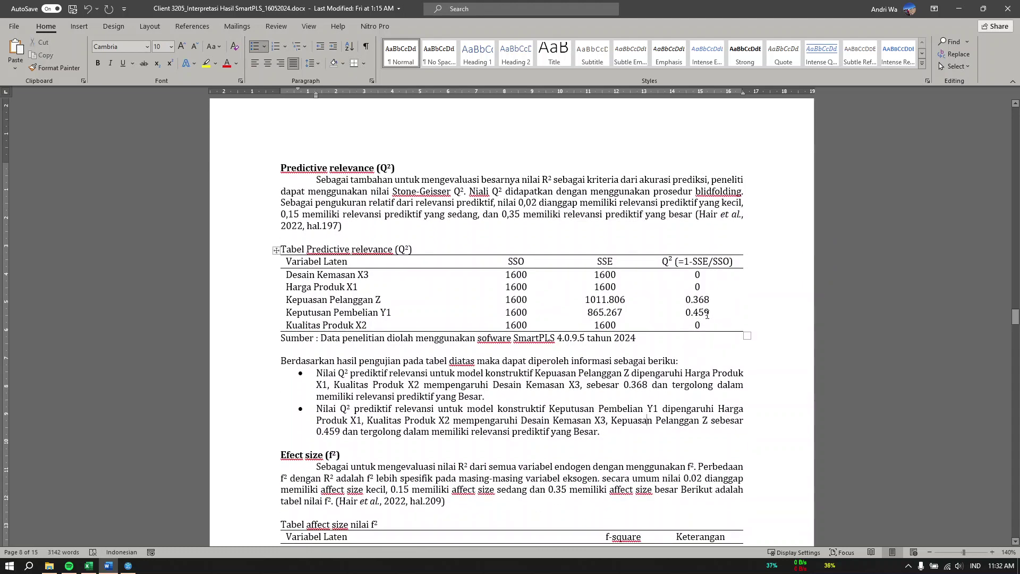
click(710, 313)
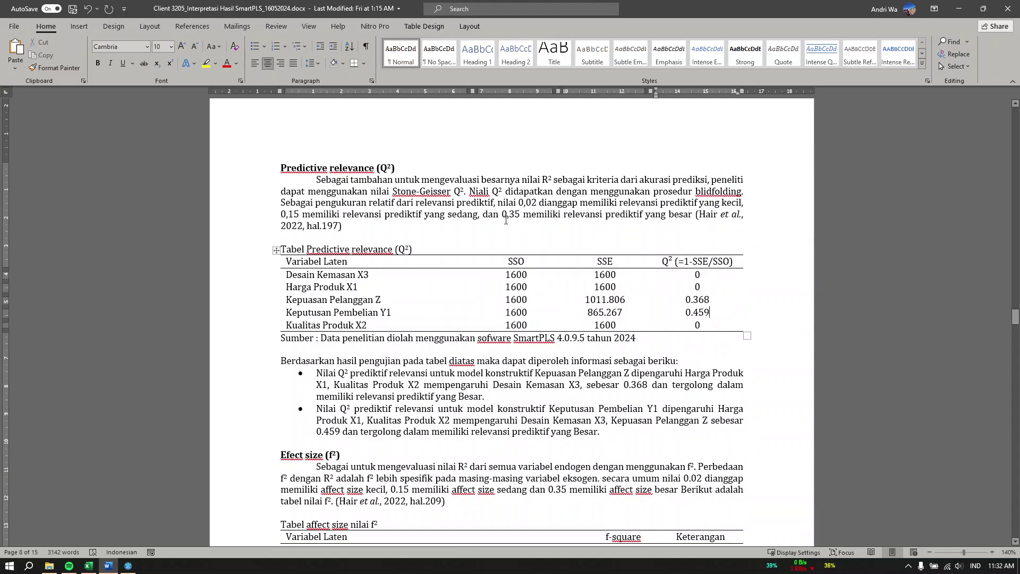
click(519, 216)
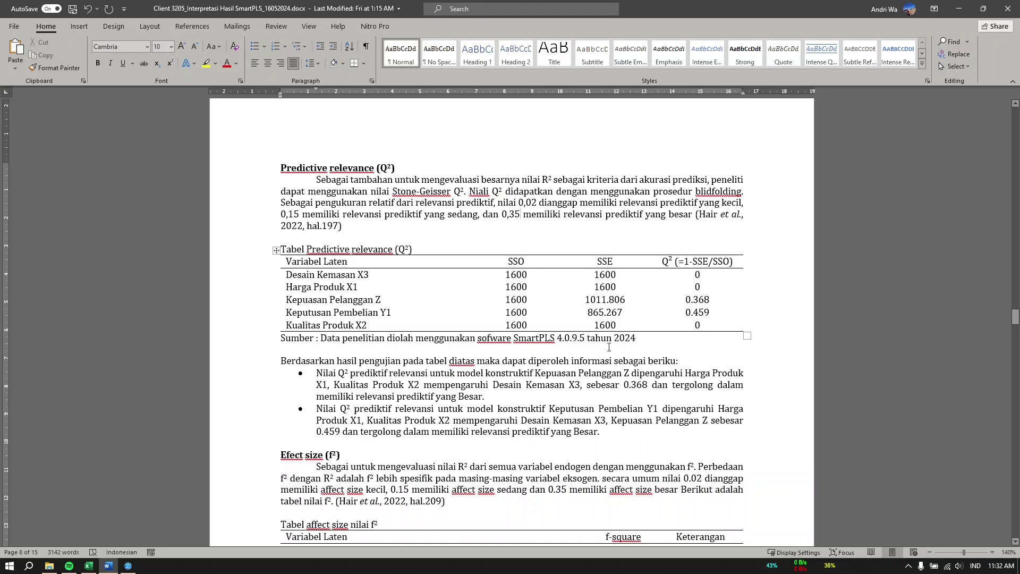
click(616, 436)
- Skim the f² section and proceed to the path diagram under Uji Hipotesis Penelitian
scroll(534, 346, down, 6)
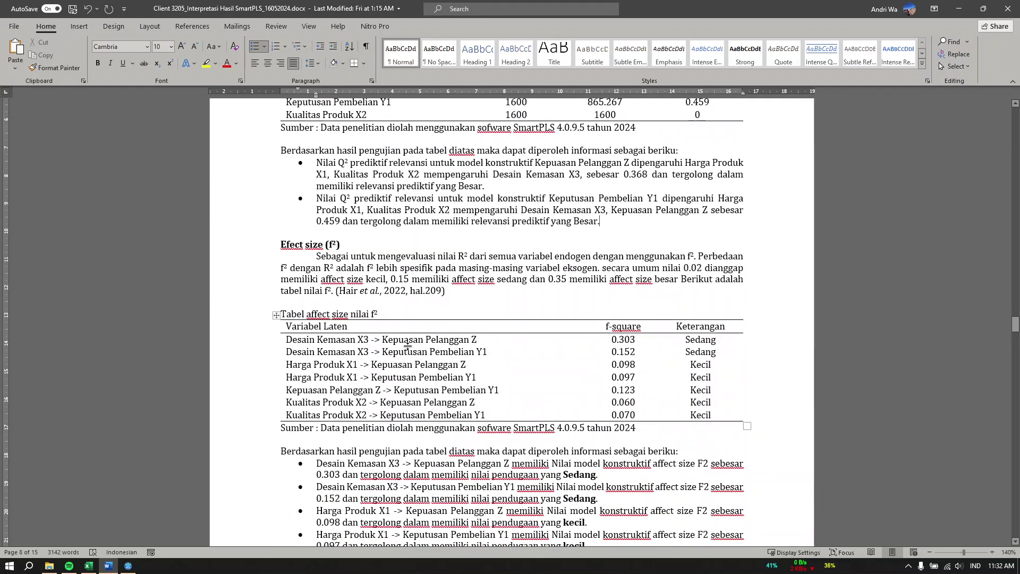
scroll(407, 345, down, 20)
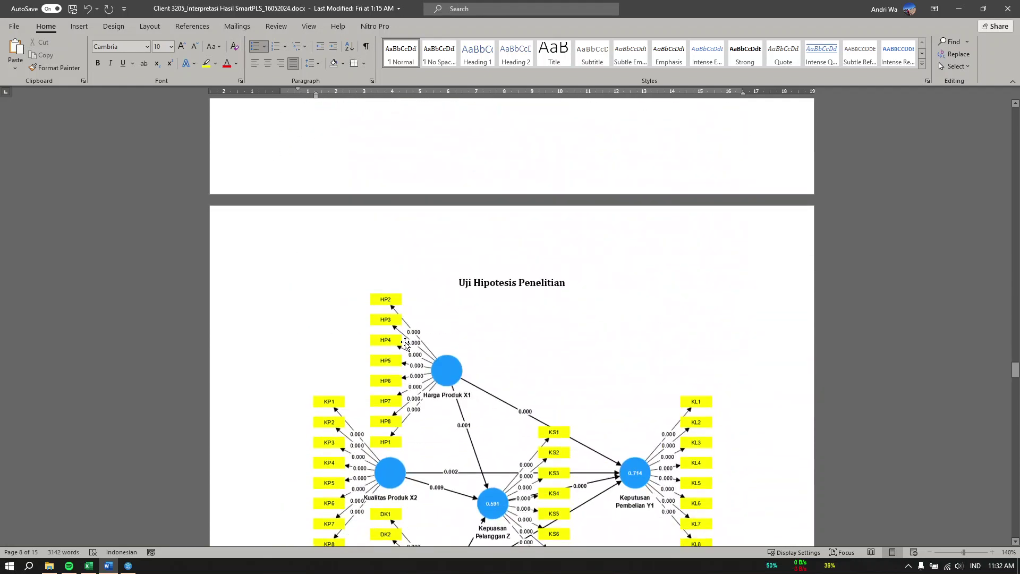
scroll(457, 292, down, 4)
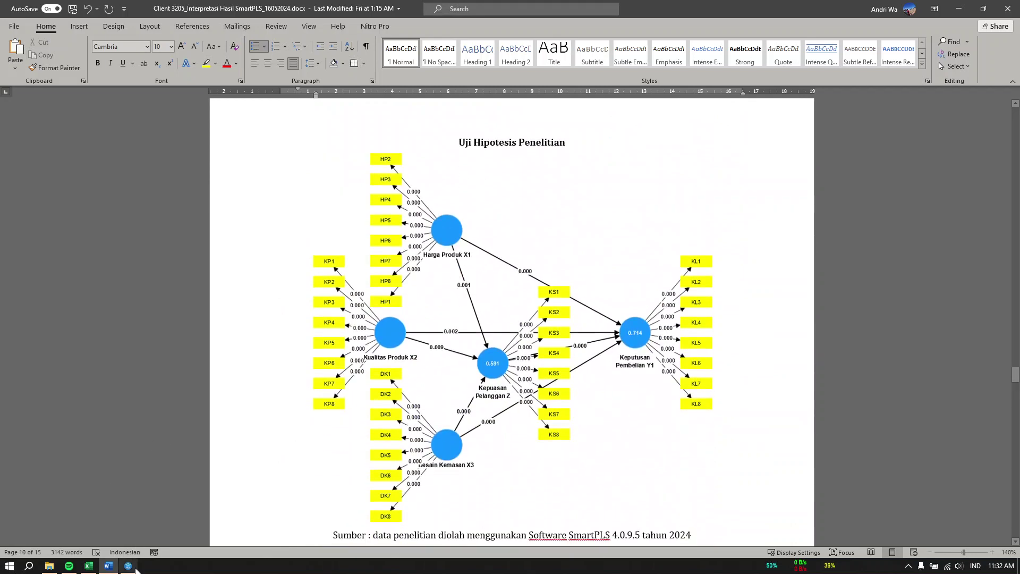
- Switch to SmartPLS and run Bootstrapping on the model with 5000 subsamples, percentile bootstrap, two-tailed test and 0.05 significance level
click(136, 568)
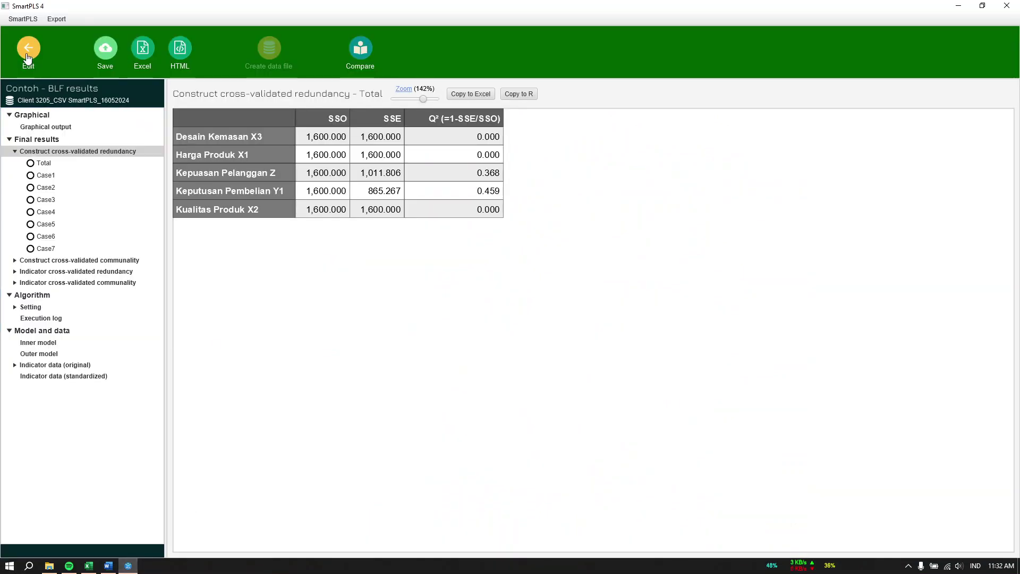
click(28, 55)
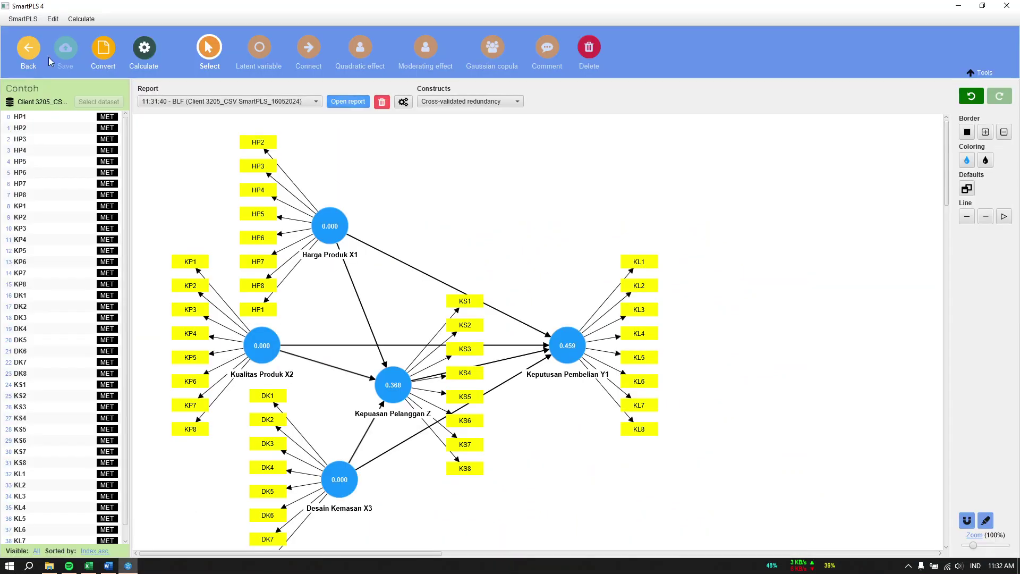
click(144, 50)
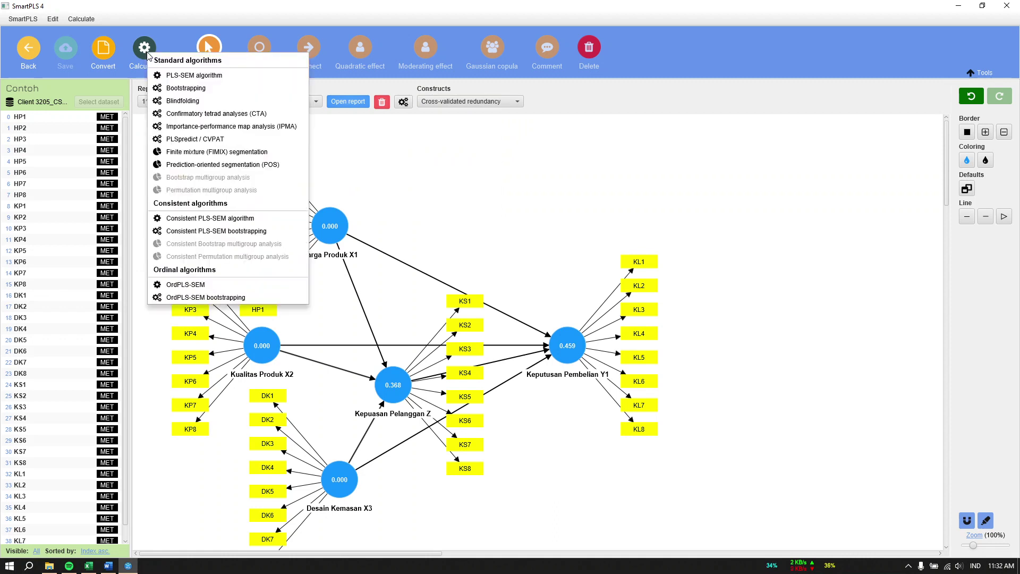
click(187, 90)
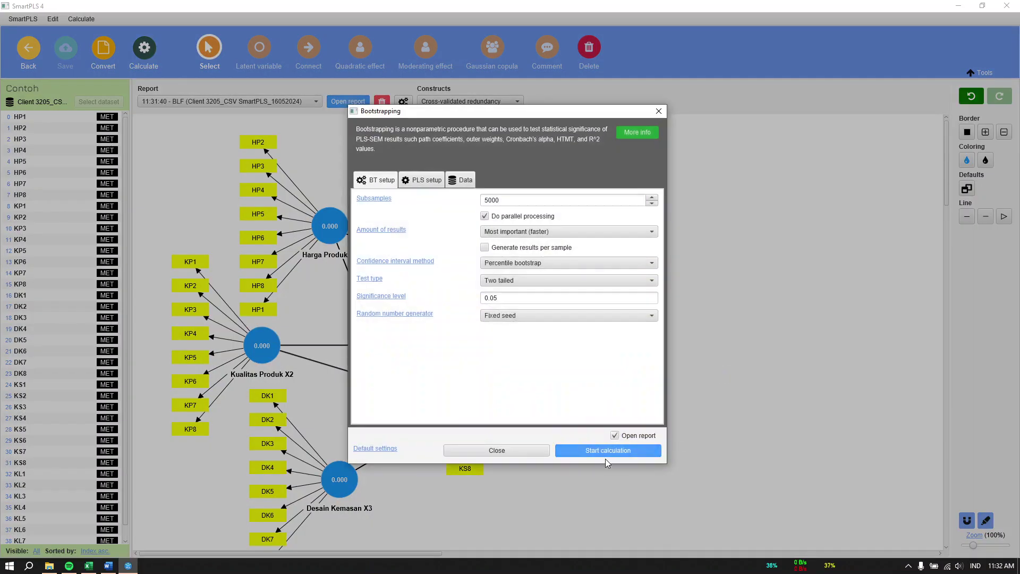
click(607, 453)
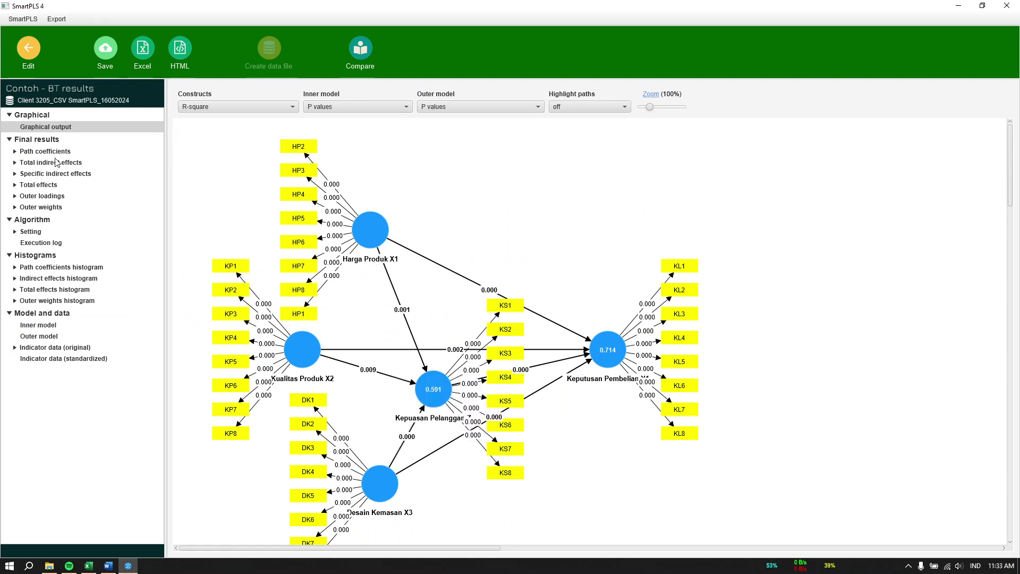
- Examine the bootstrapped path coefficients, and switch to the Word document to review the direct and mediation hypothesis test tables
click(38, 153)
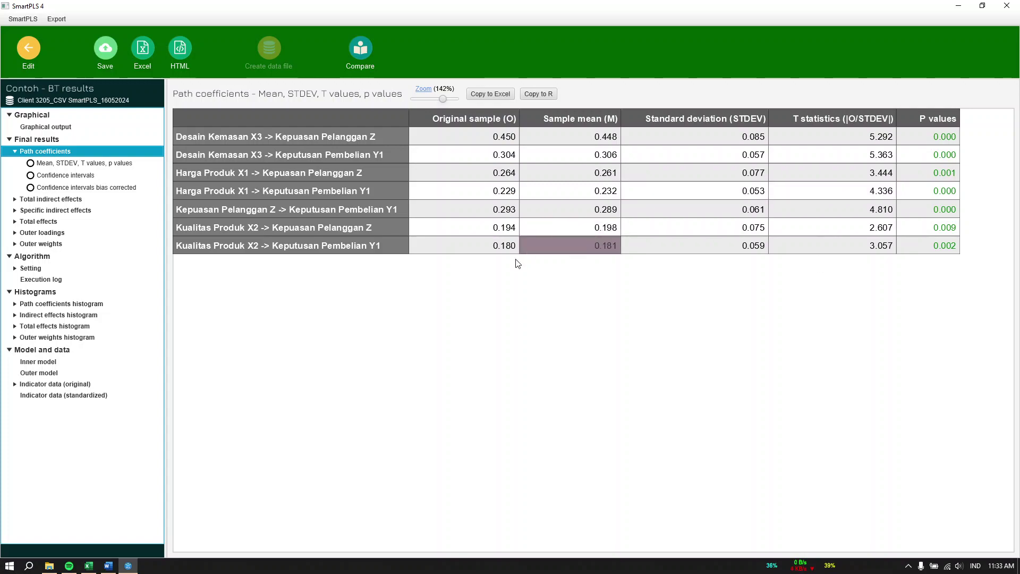
click(115, 567)
scroll(425, 477, down, 15)
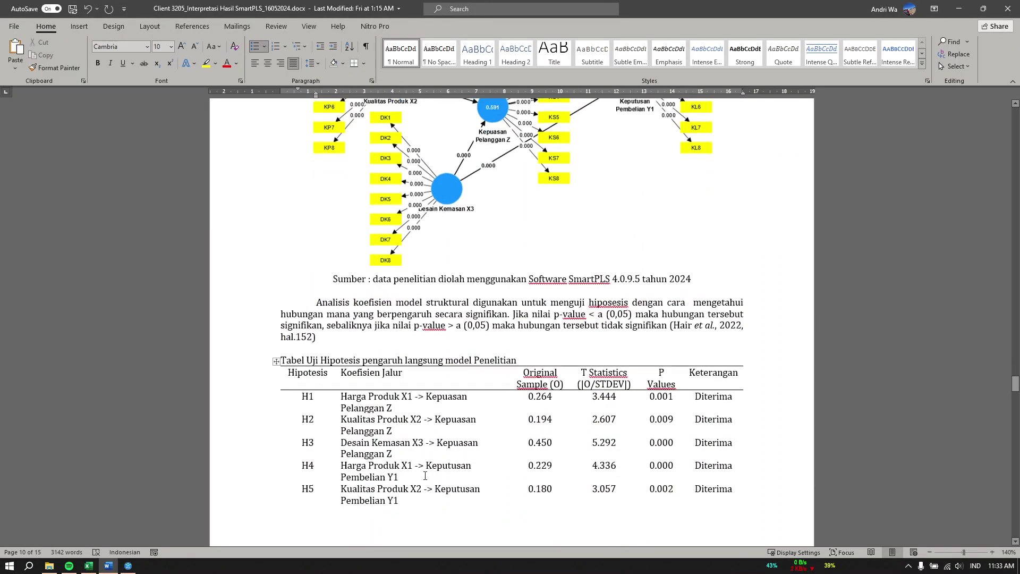
scroll(425, 476, down, 2)
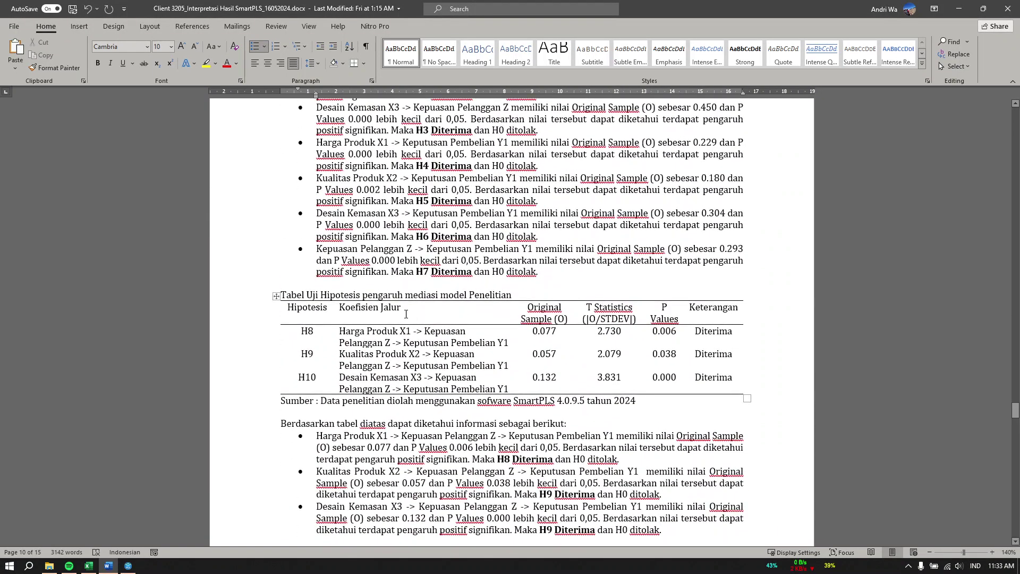
click(363, 294)
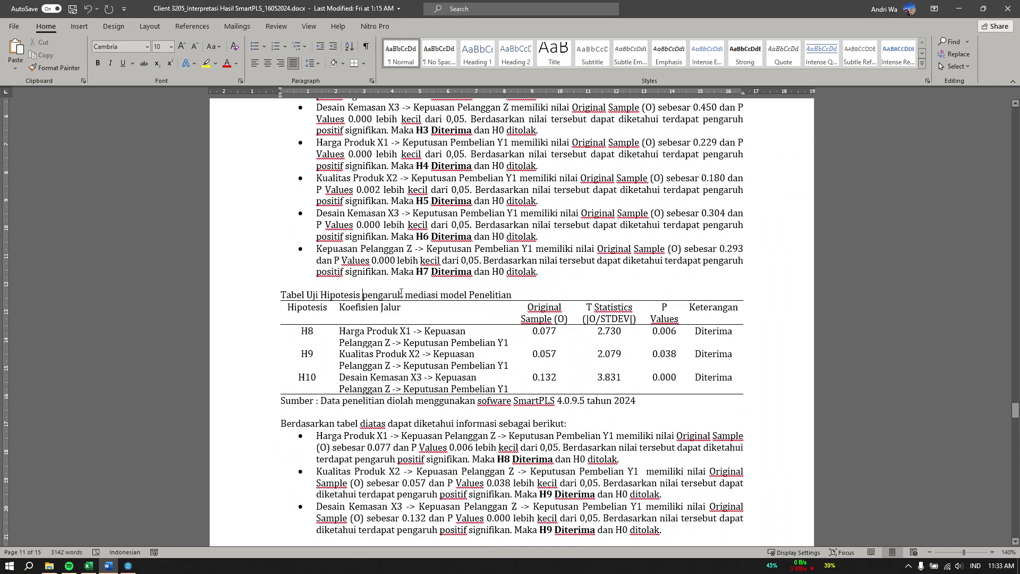
- Return to SmartPLS and examine the specific indirect effects, checking each mediation path's original sample value, T statistic and P value
click(958, 9)
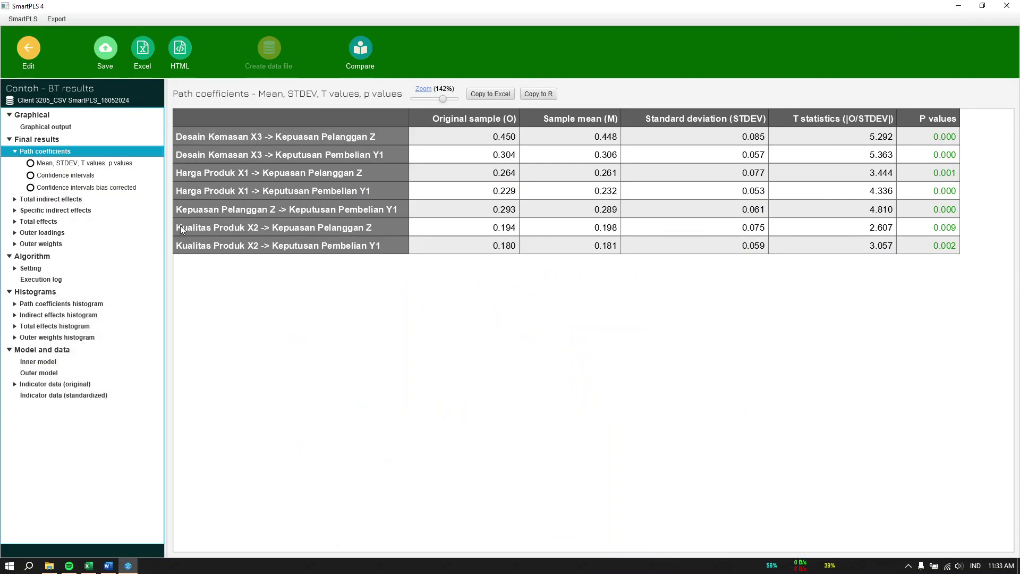
click(49, 210)
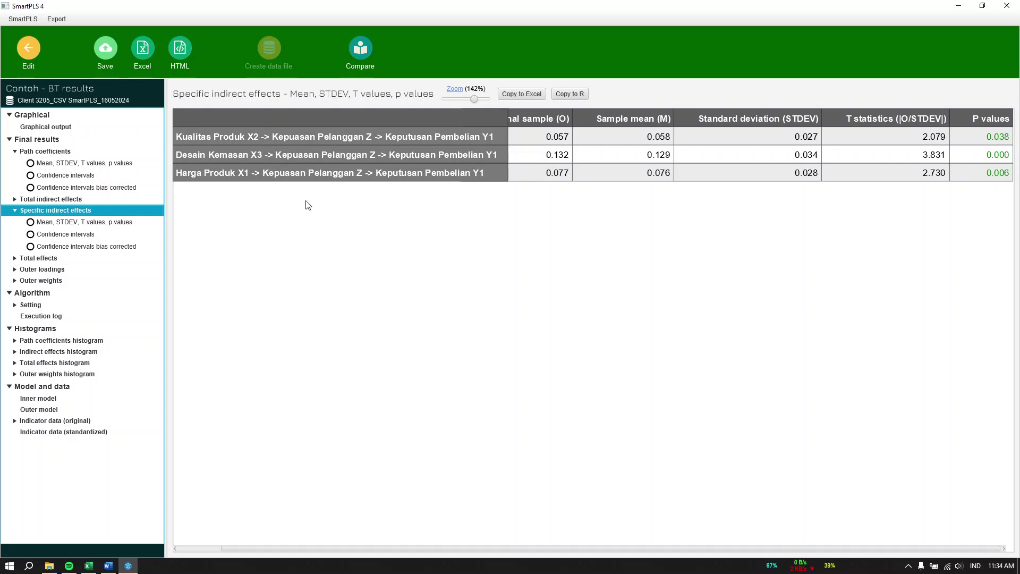
click(529, 179)
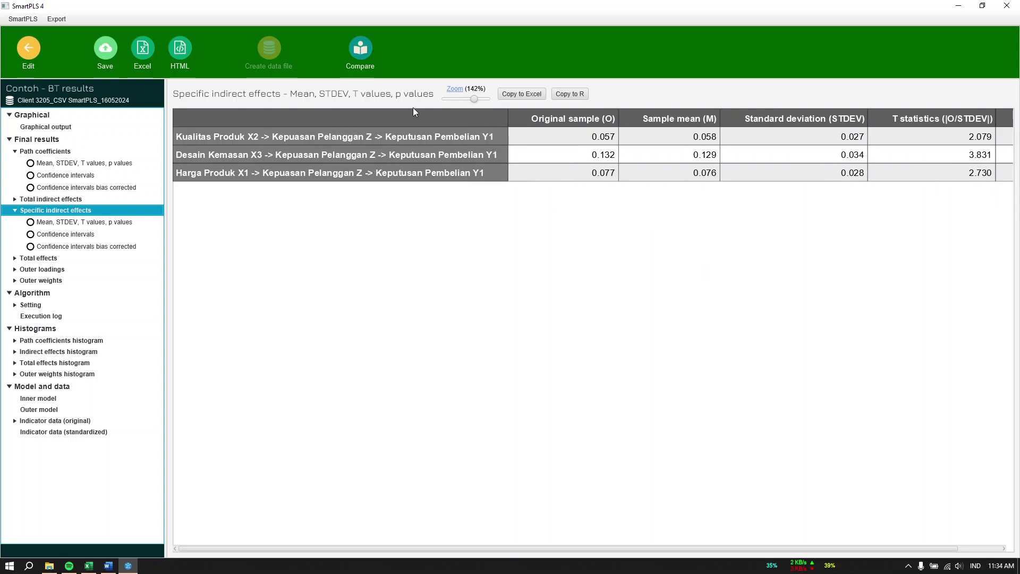
click(581, 138)
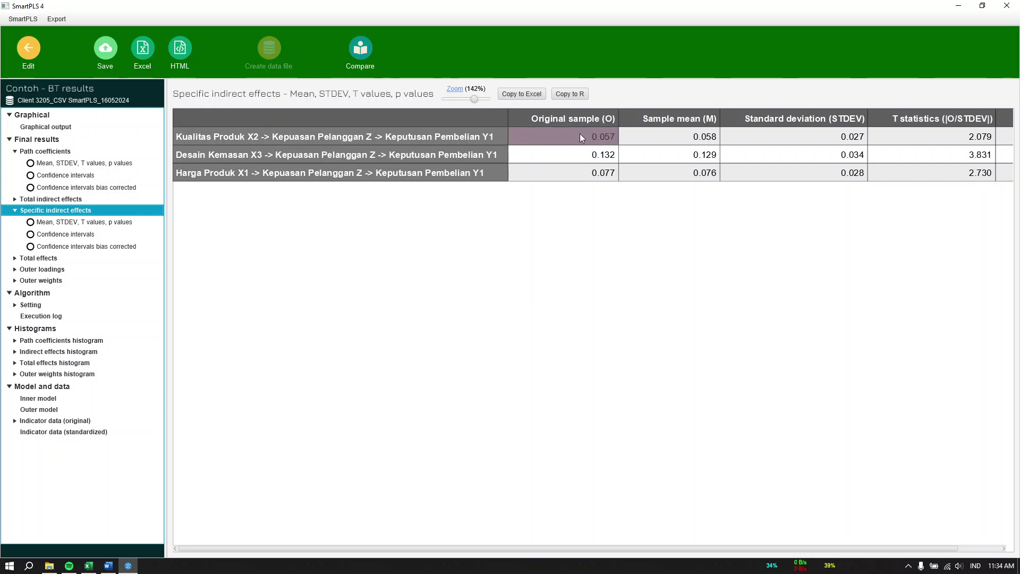
click(581, 138)
scroll(638, 136, right, 2)
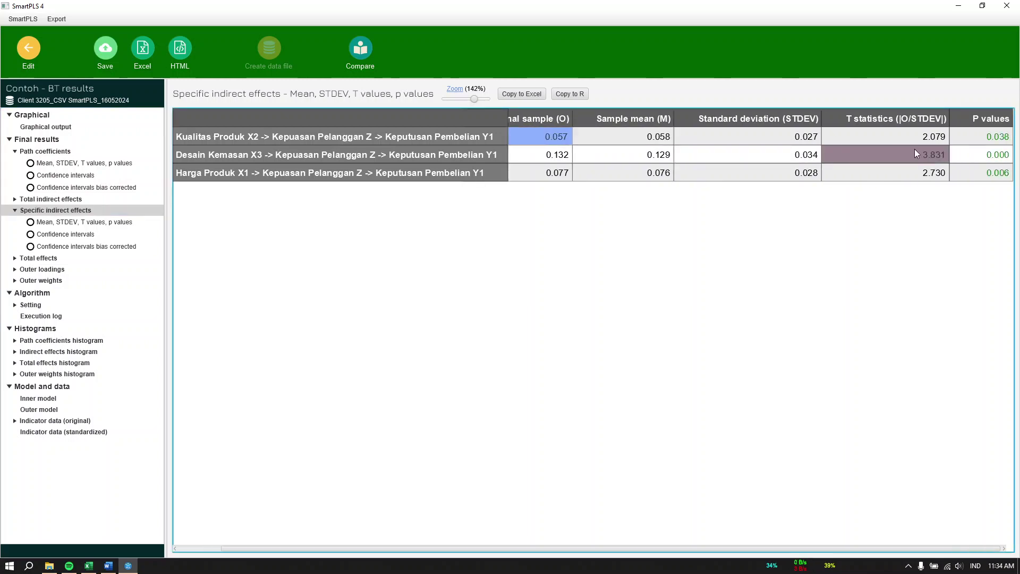
click(214, 153)
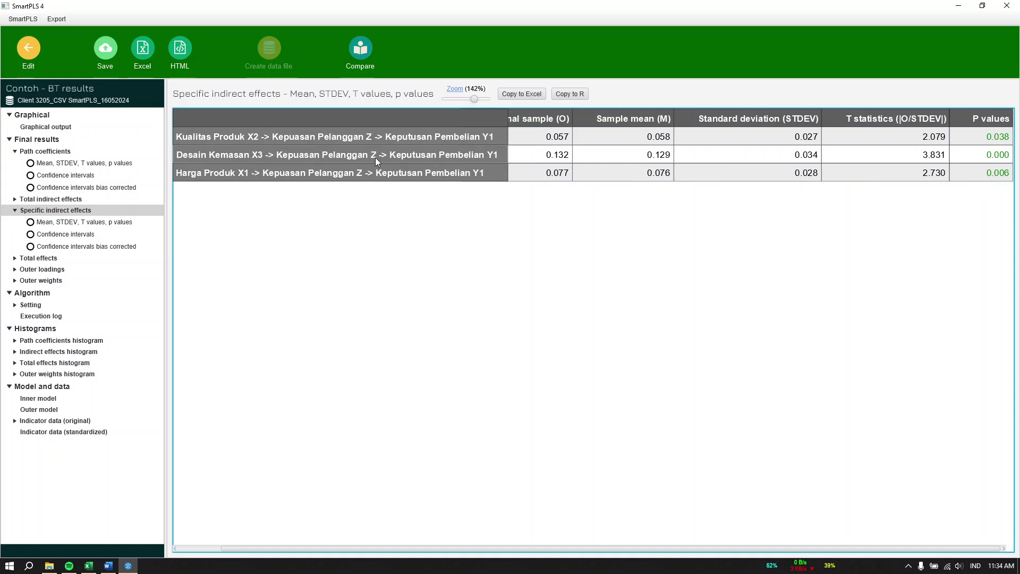
click(547, 158)
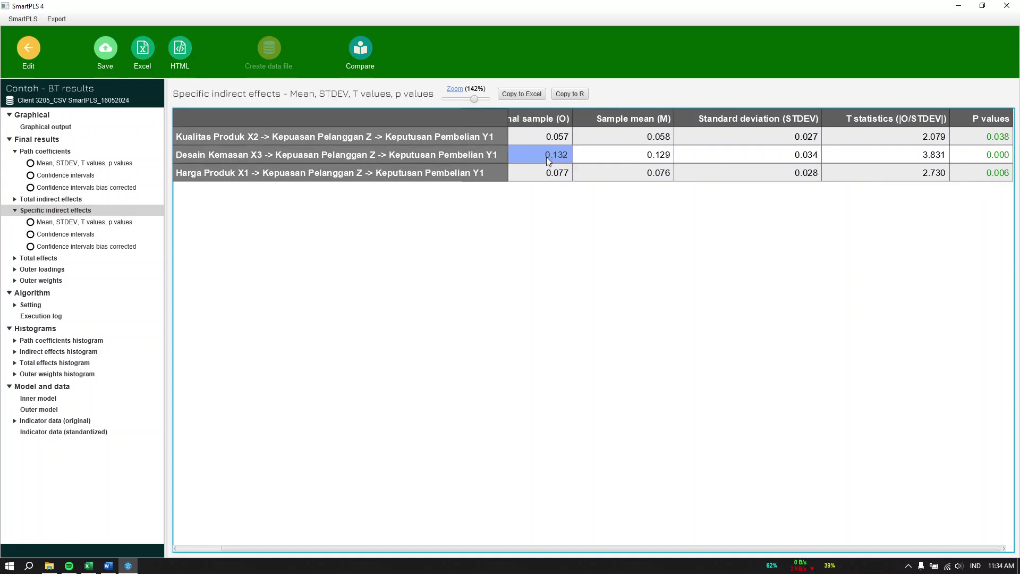
click(983, 154)
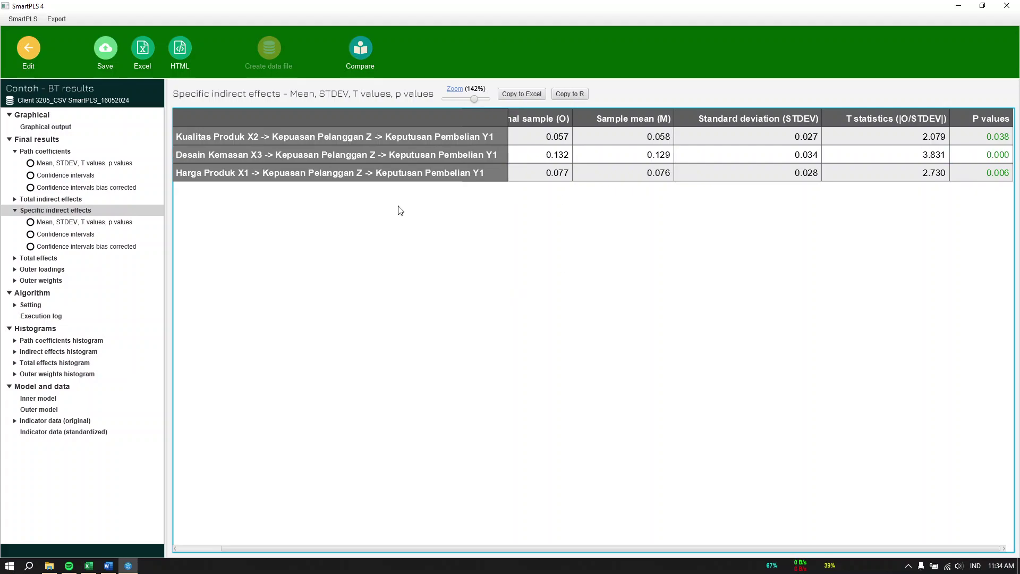
- Switch to the Word document and review the mediation hypothesis interpretation, the appended SmartPLS output tables, and the direct-effect hypothesis table
click(109, 566)
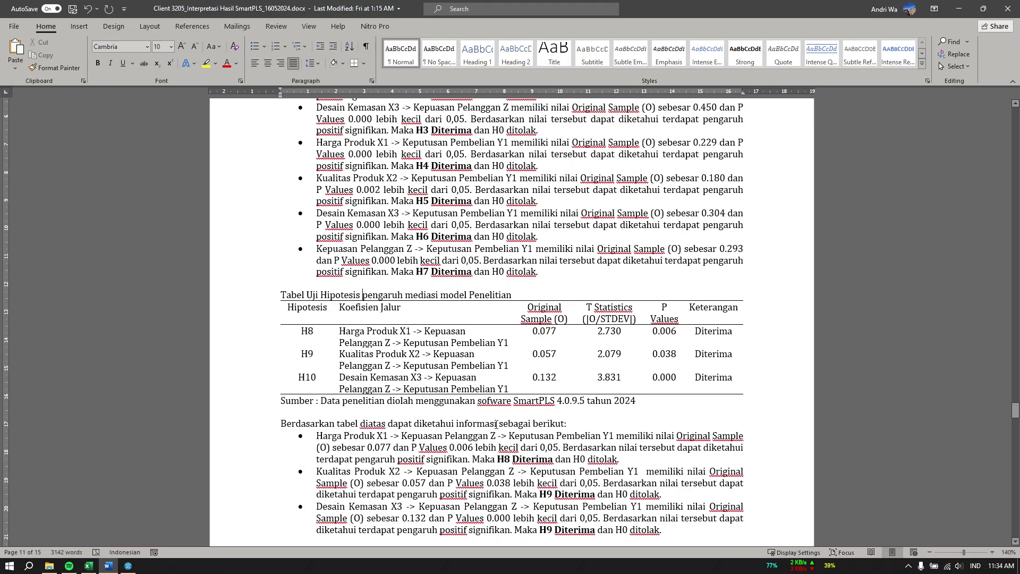
scroll(496, 424, down, 10)
scroll(497, 425, down, 20)
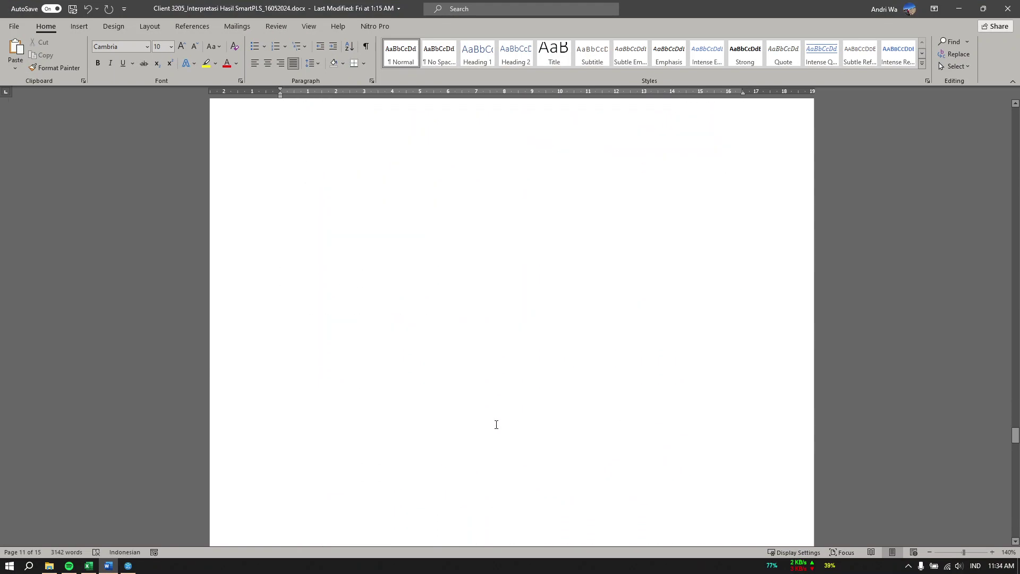
scroll(496, 424, down, 15)
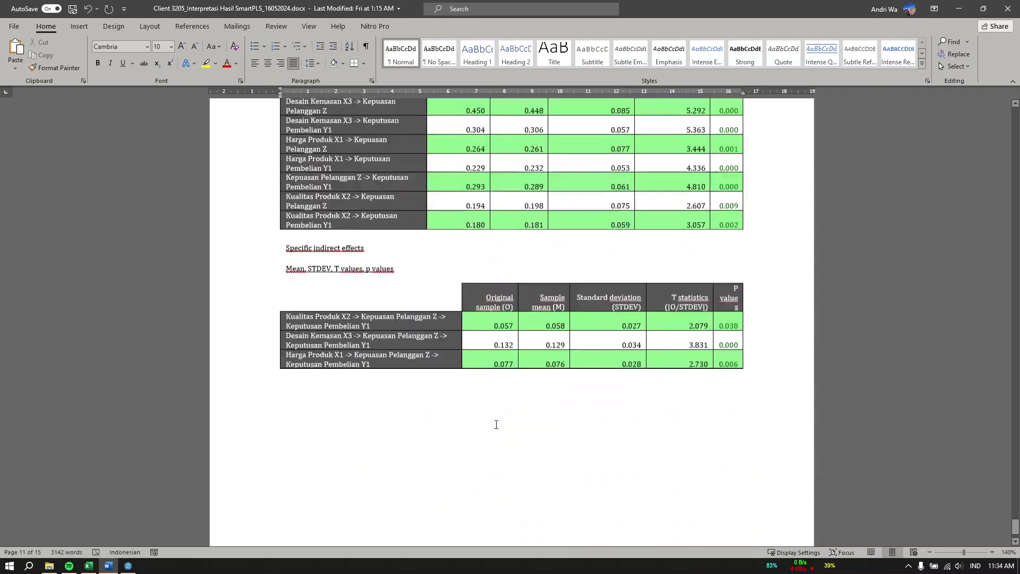
scroll(498, 425, up, 12)
scroll(498, 425, up, 20)
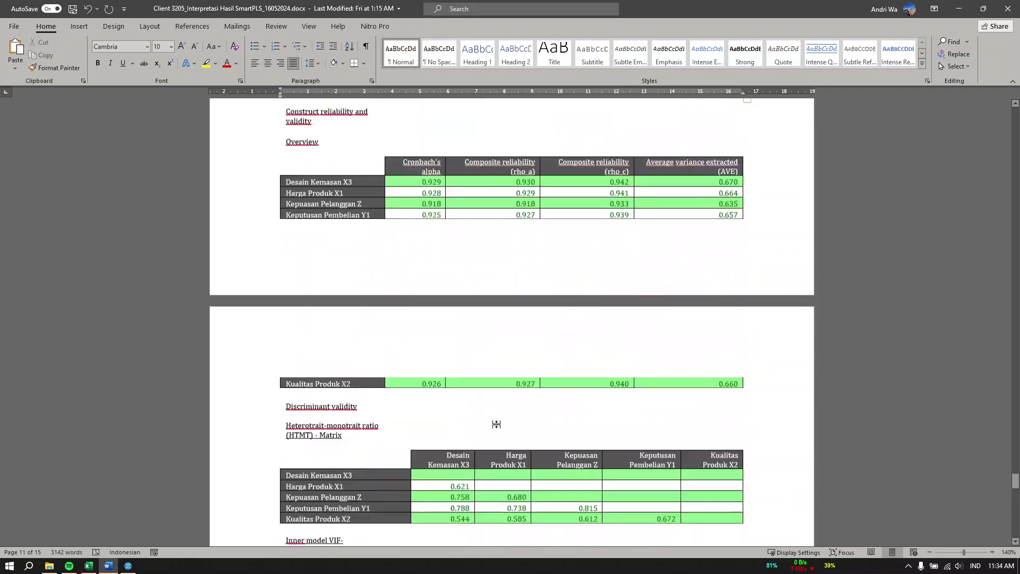
scroll(497, 422, up, 15)
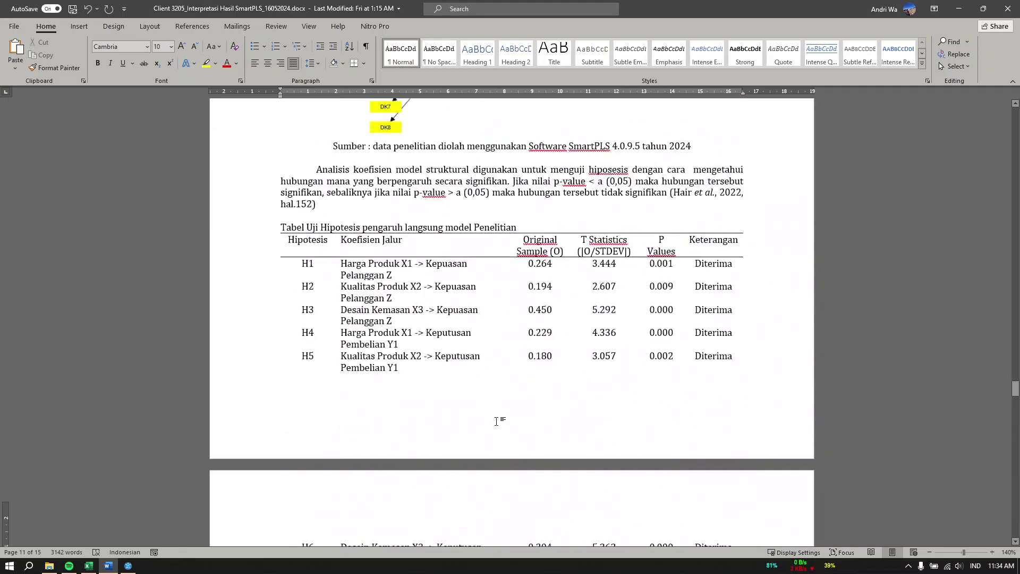
scroll(496, 422, up, 12)
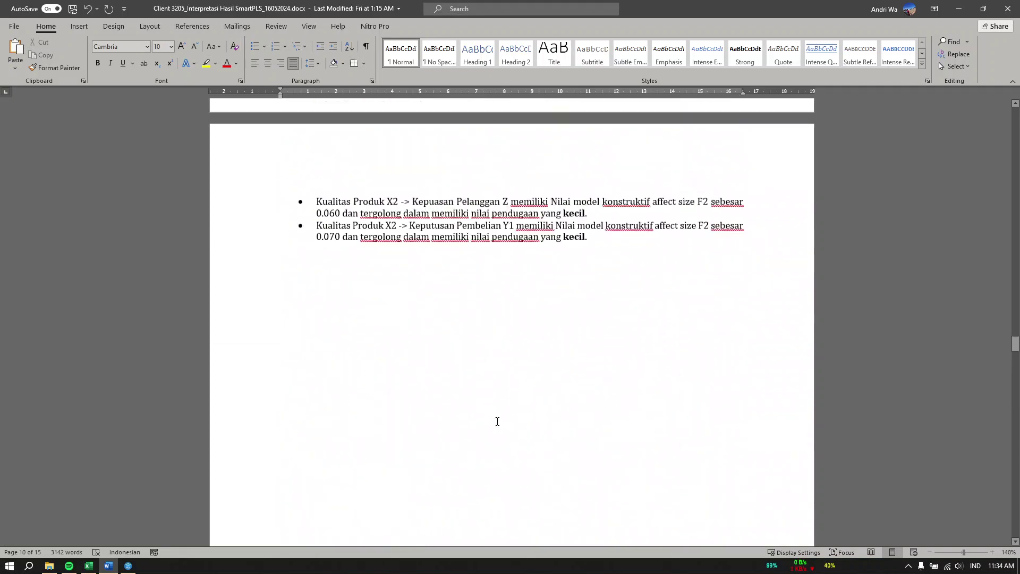